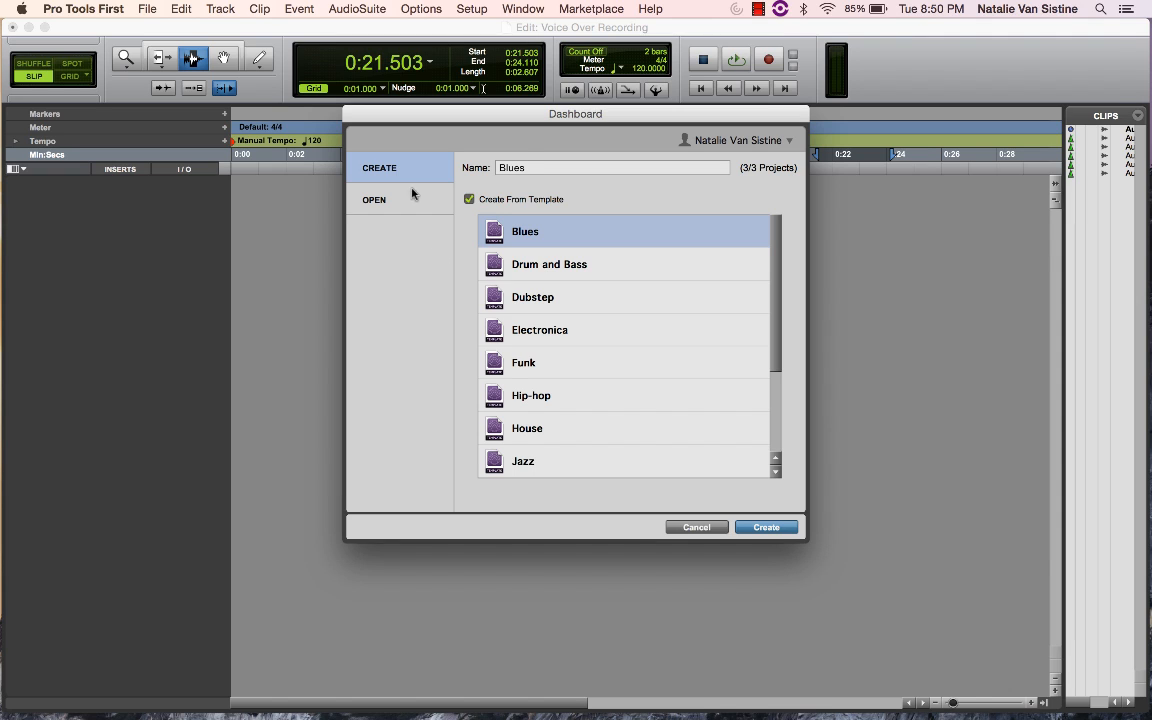
- Examine the Dashboard's project naming, template options and saved projects, including Voice Over Recording and The Manager, and dismiss it without opening anything
left_click(524, 167)
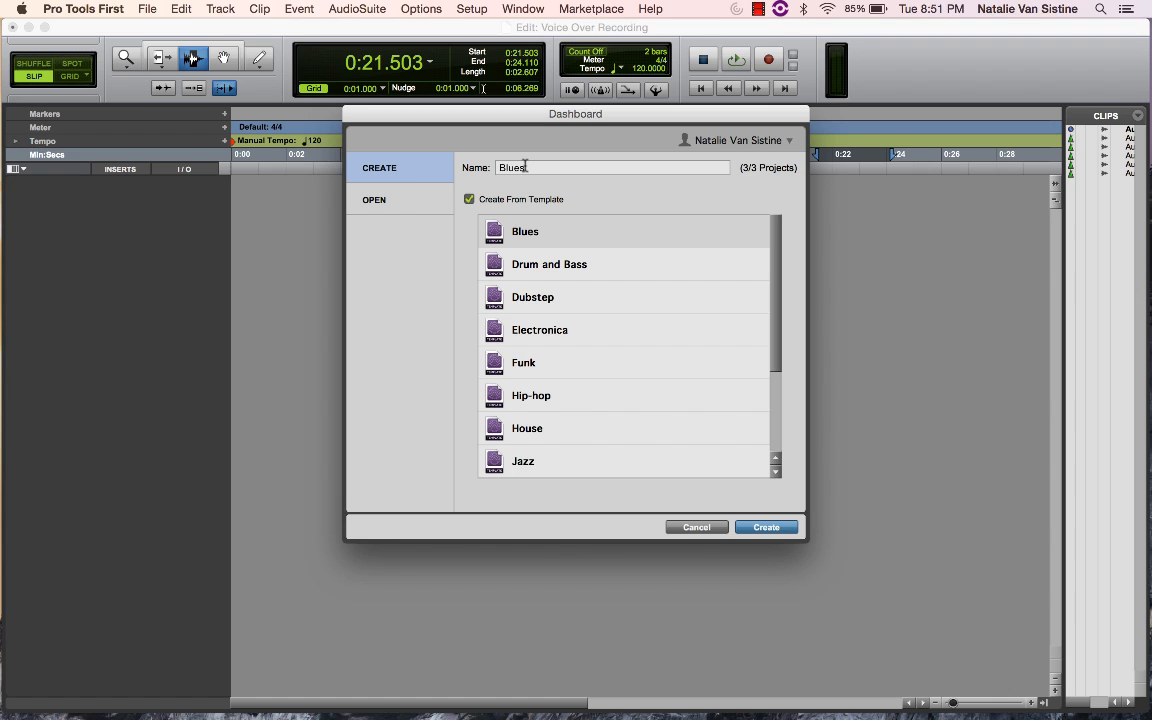
left_click(395, 201)
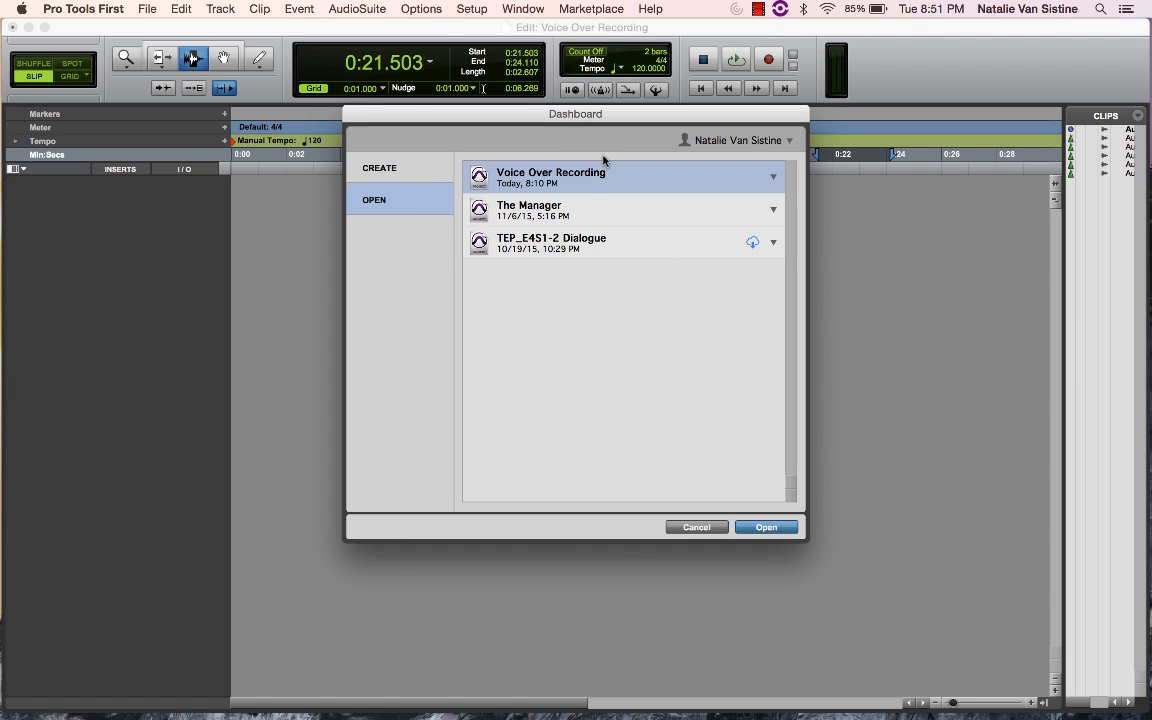
left_click(594, 240)
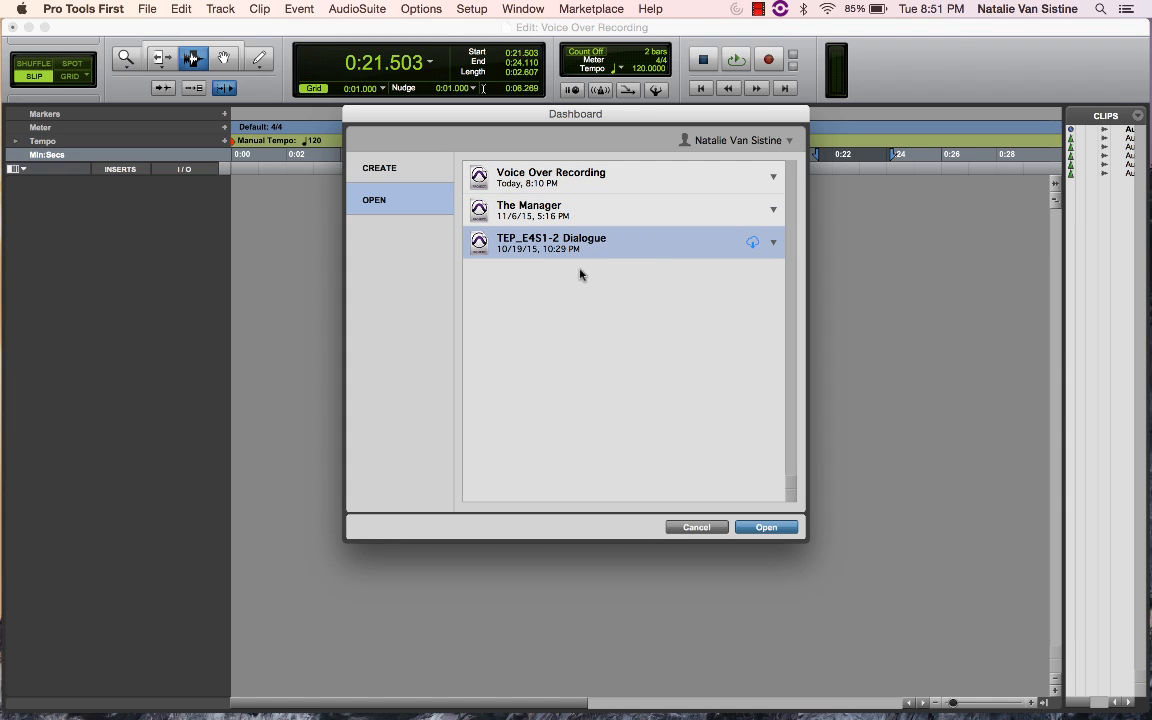
left_click(600, 212)
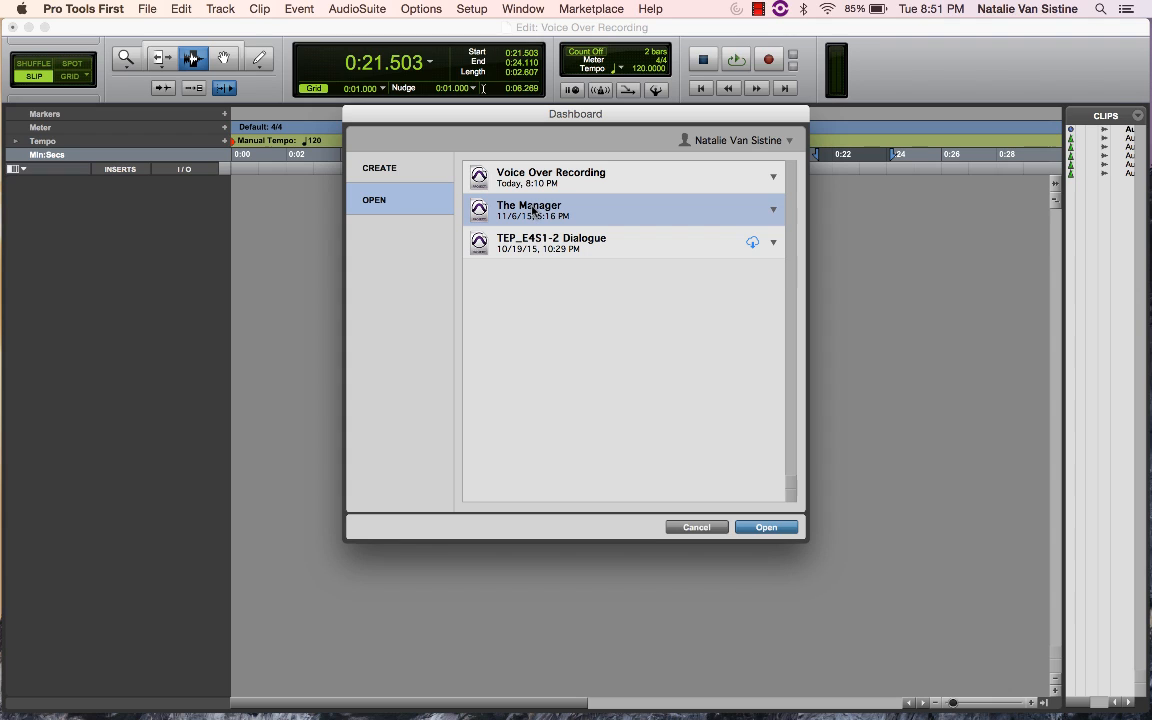
left_click(618, 176)
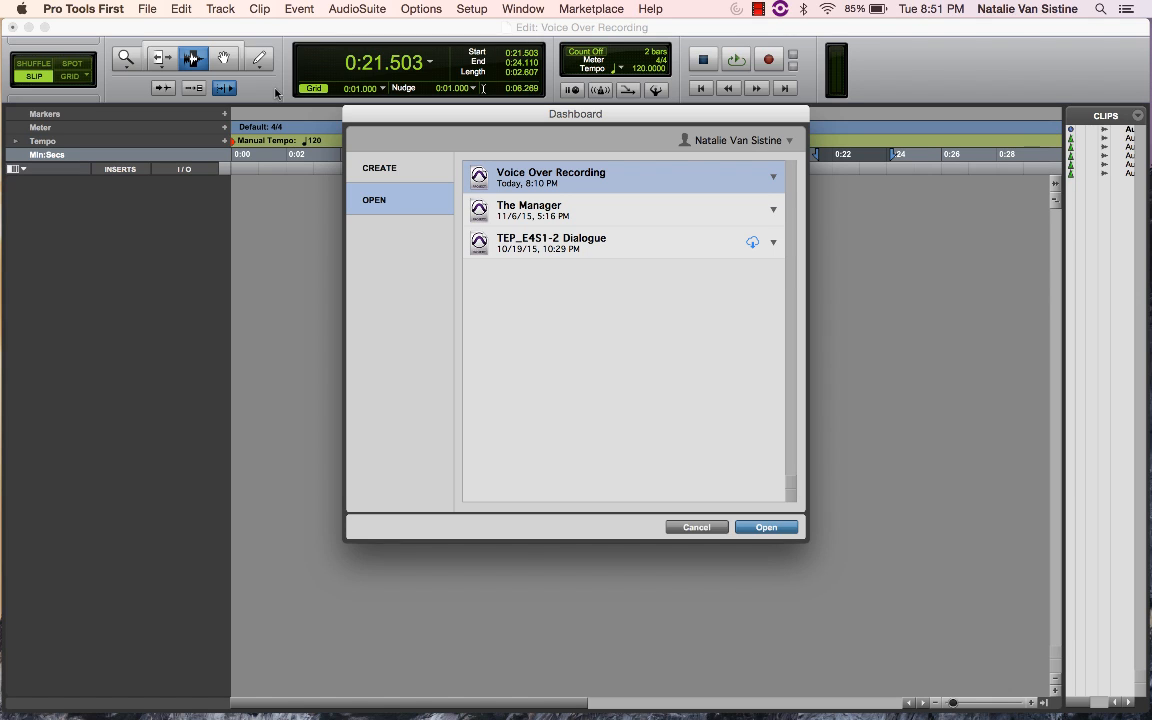
left_click(583, 217)
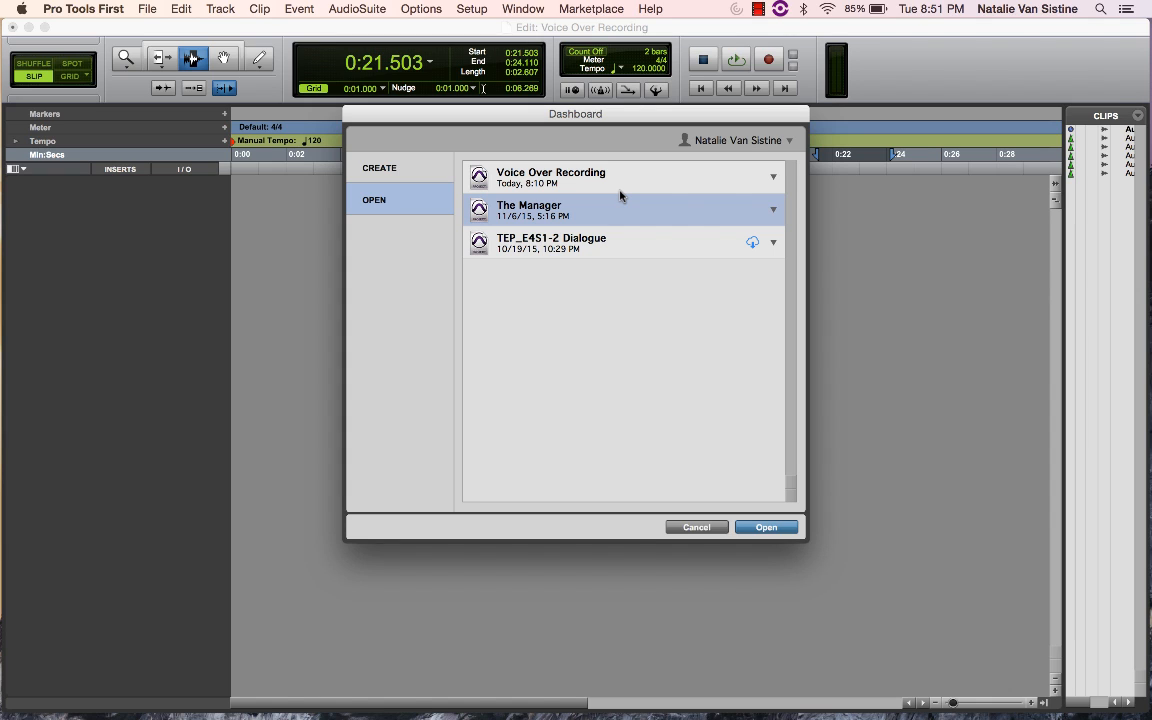
left_click(620, 191)
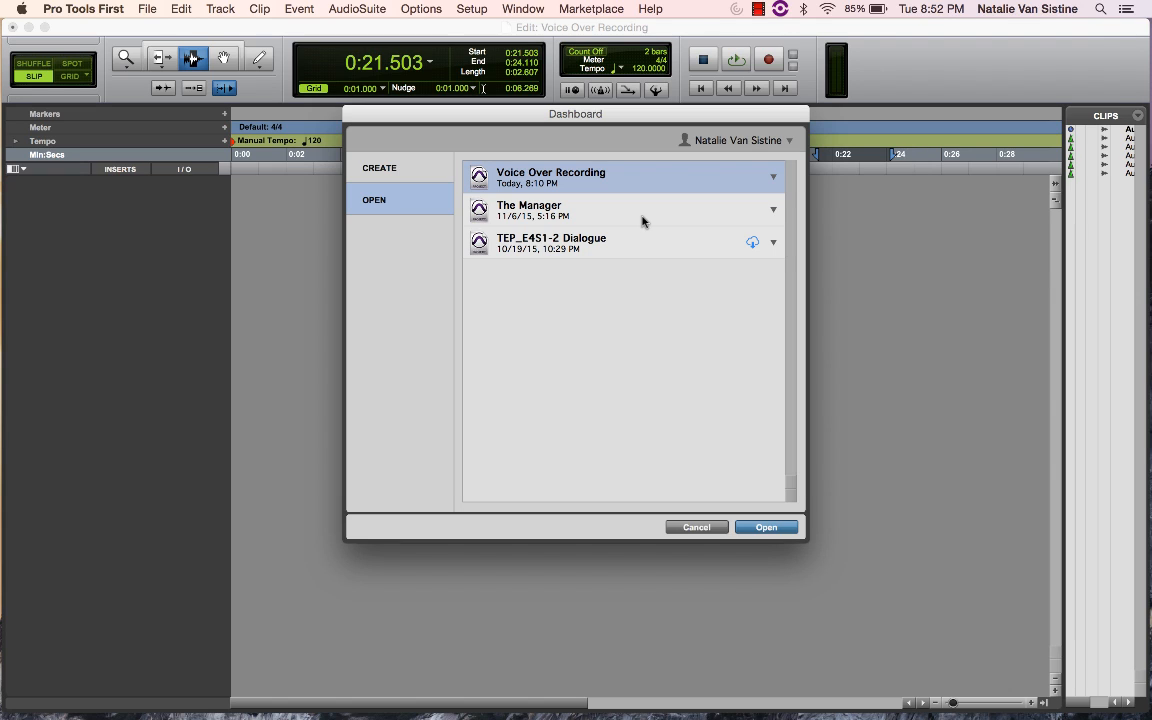
left_click(425, 178)
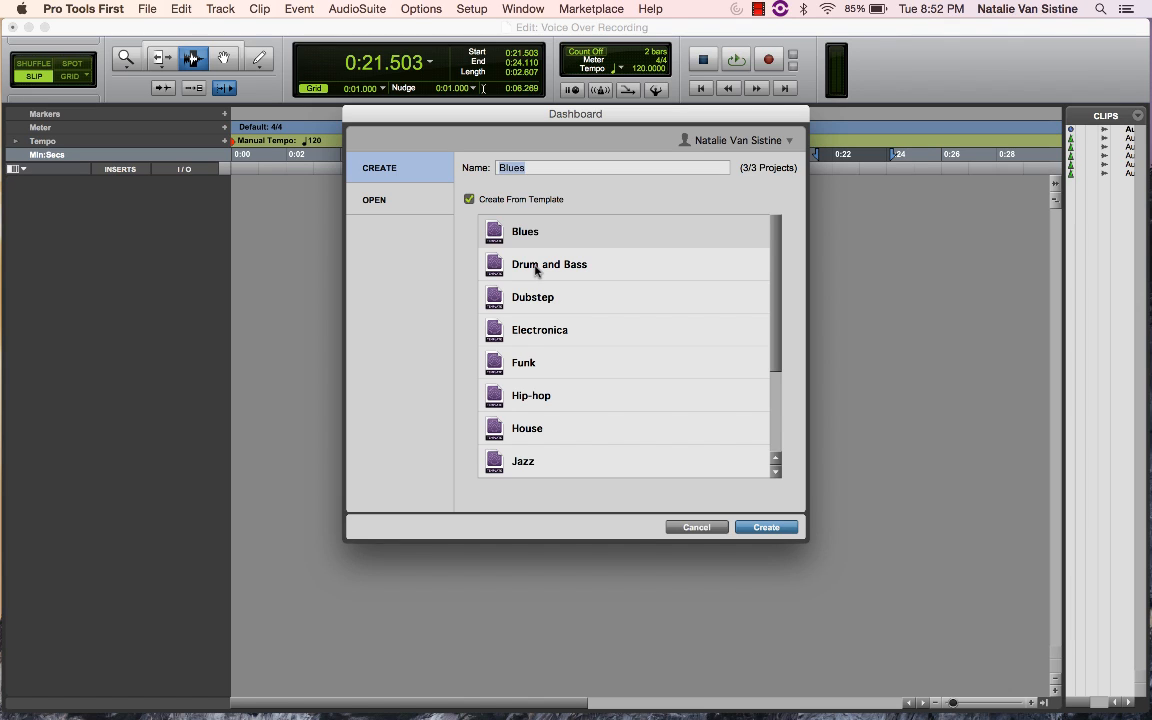
left_click(471, 200)
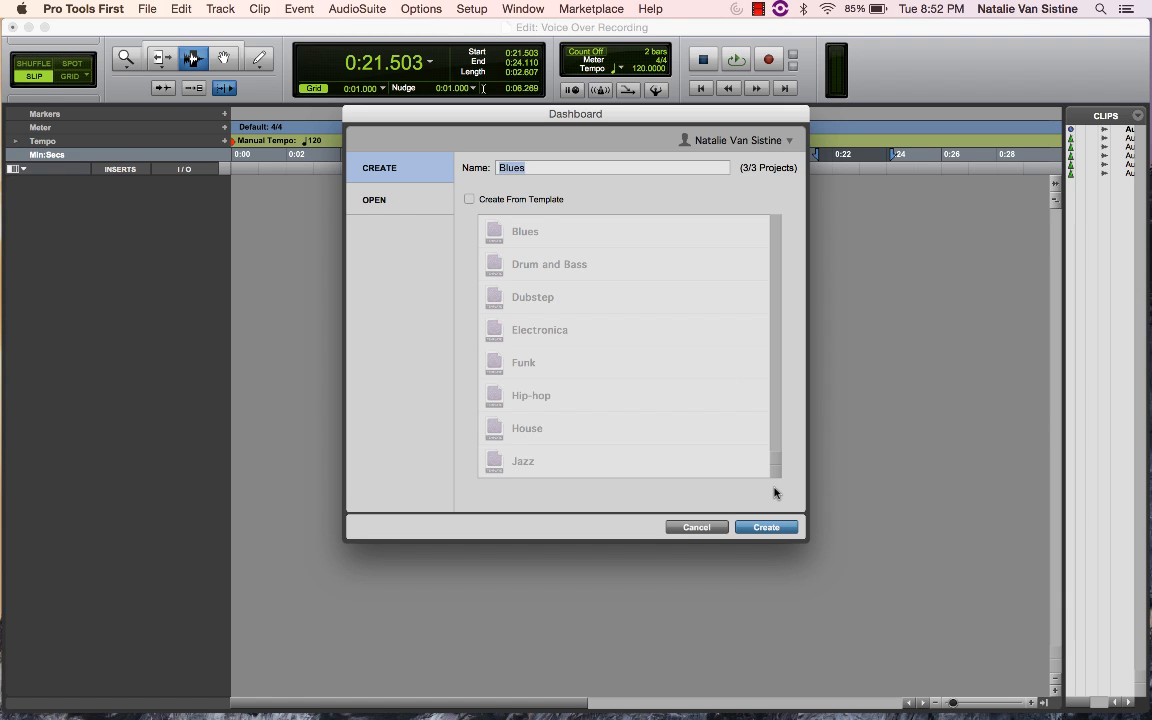
left_click(404, 213)
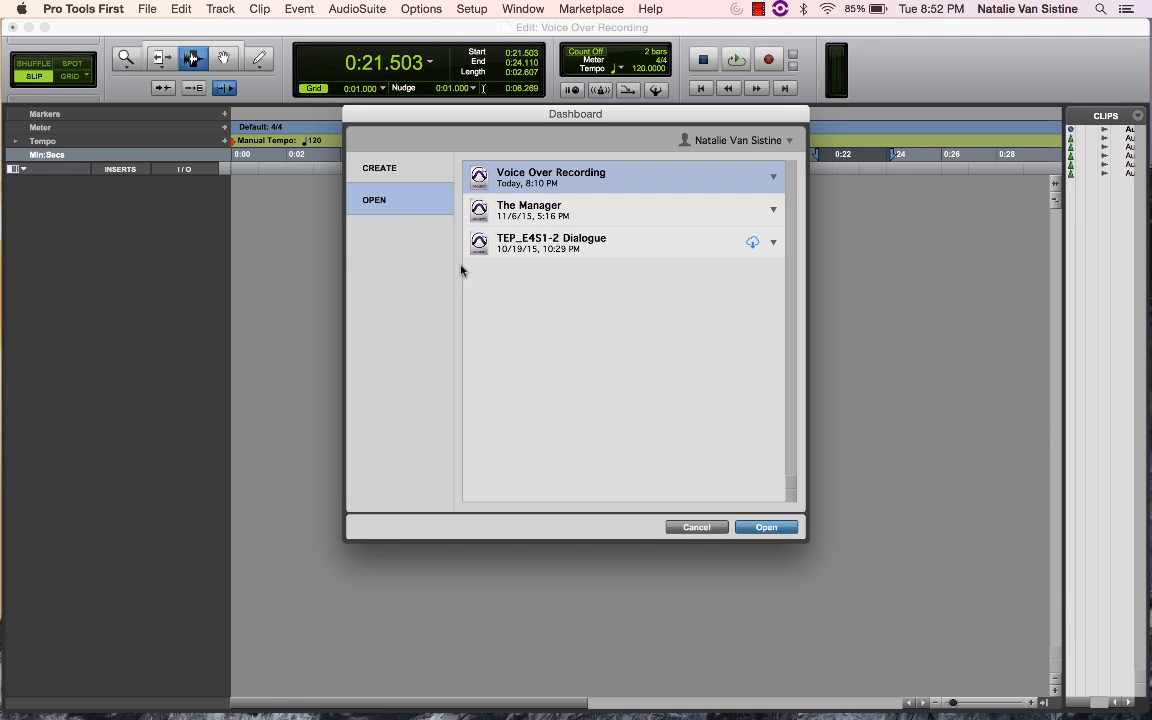
left_click(680, 529)
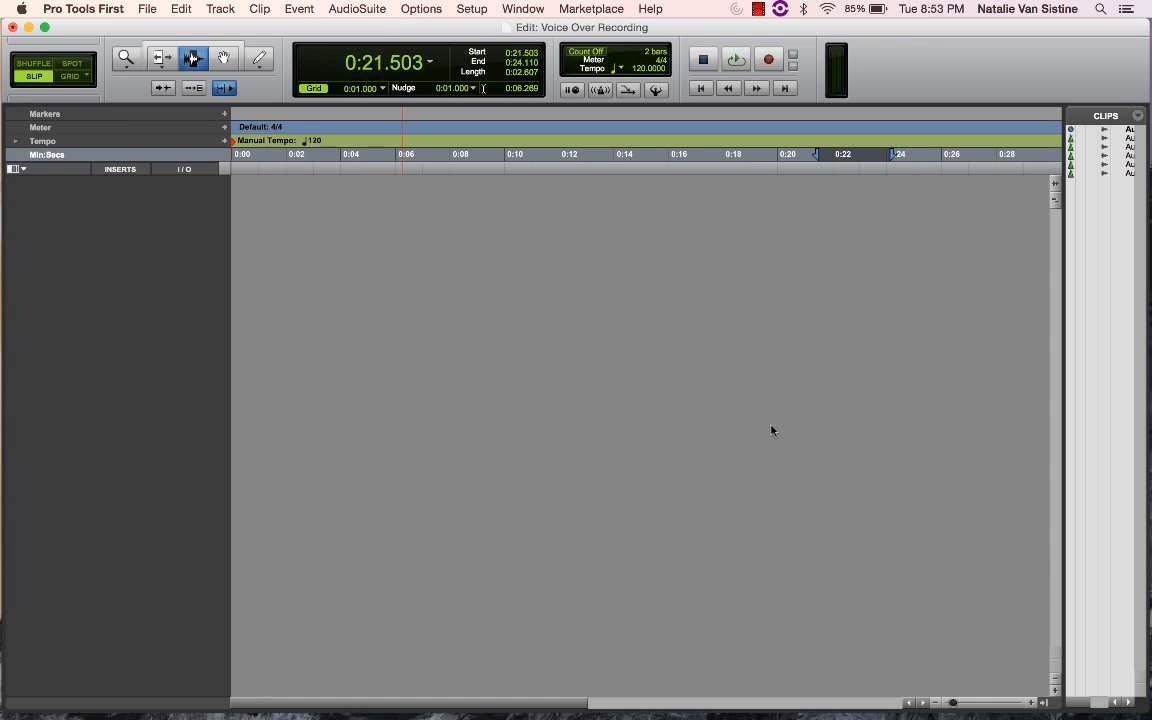
left_click(771, 61)
left_click(221, 9)
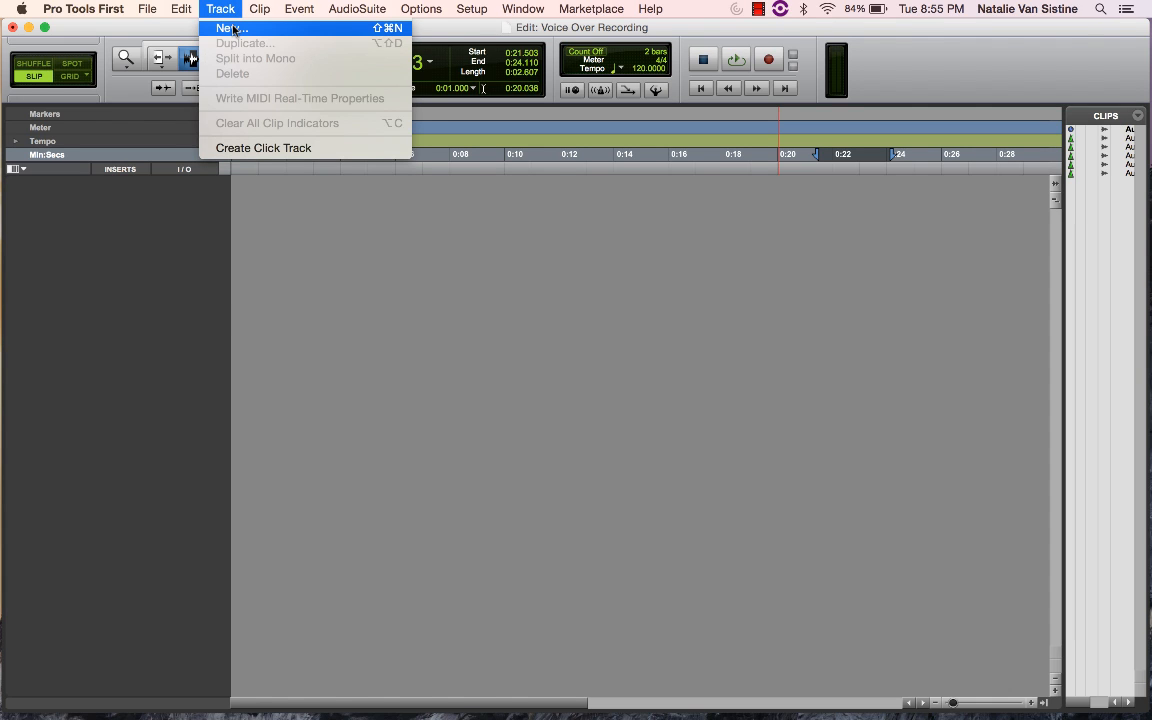
left_click(232, 28)
left_click(207, 10)
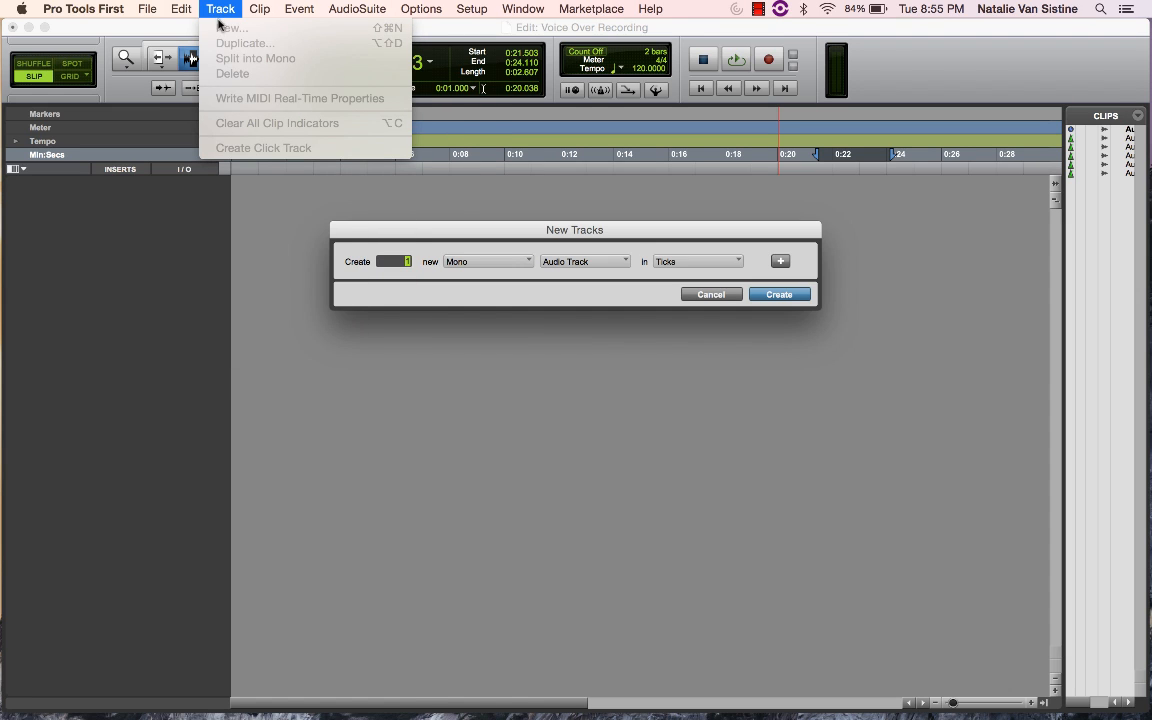
mouse_move(219, 31)
left_click(390, 228)
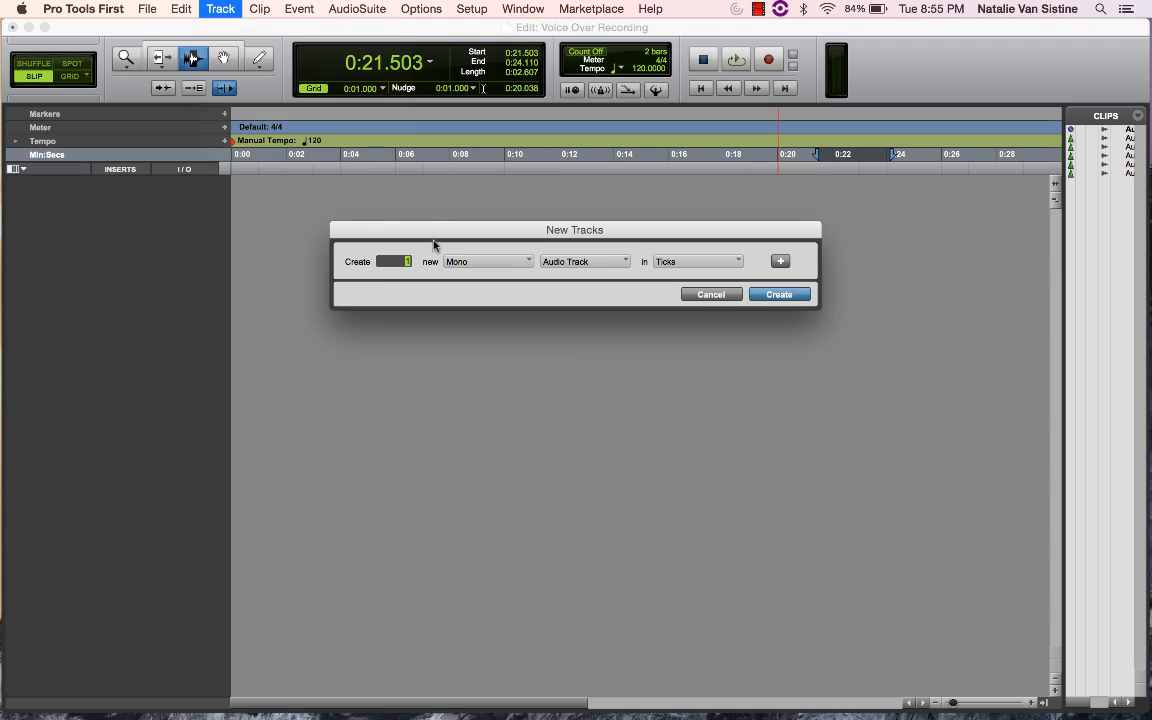
left_click(710, 295)
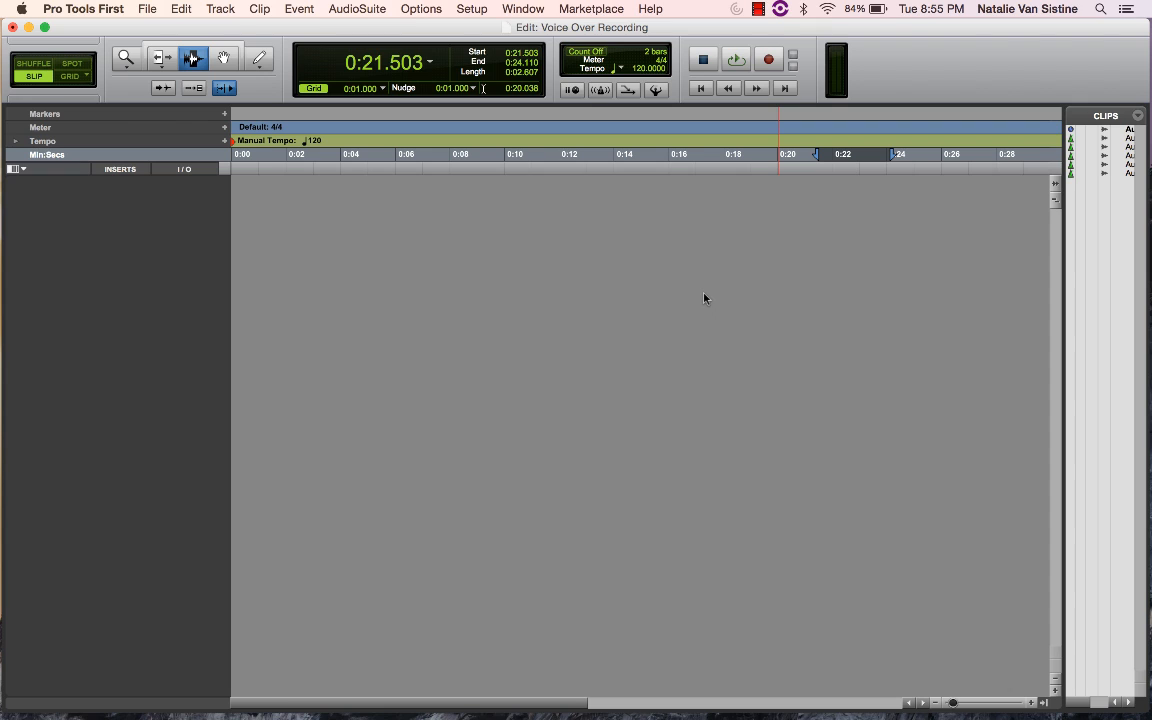
- Create 1 new mono audio track in Ticks and enlarge its track height
key("super+shift+n")
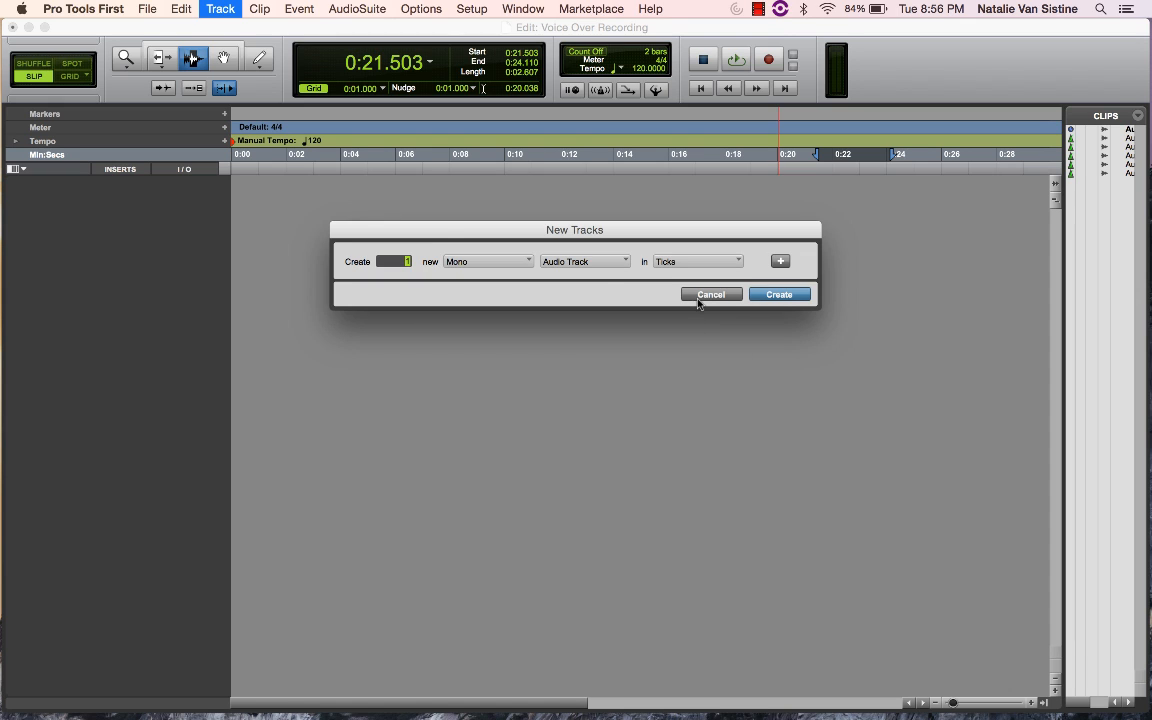
left_click_drag(471, 230, 471, 214)
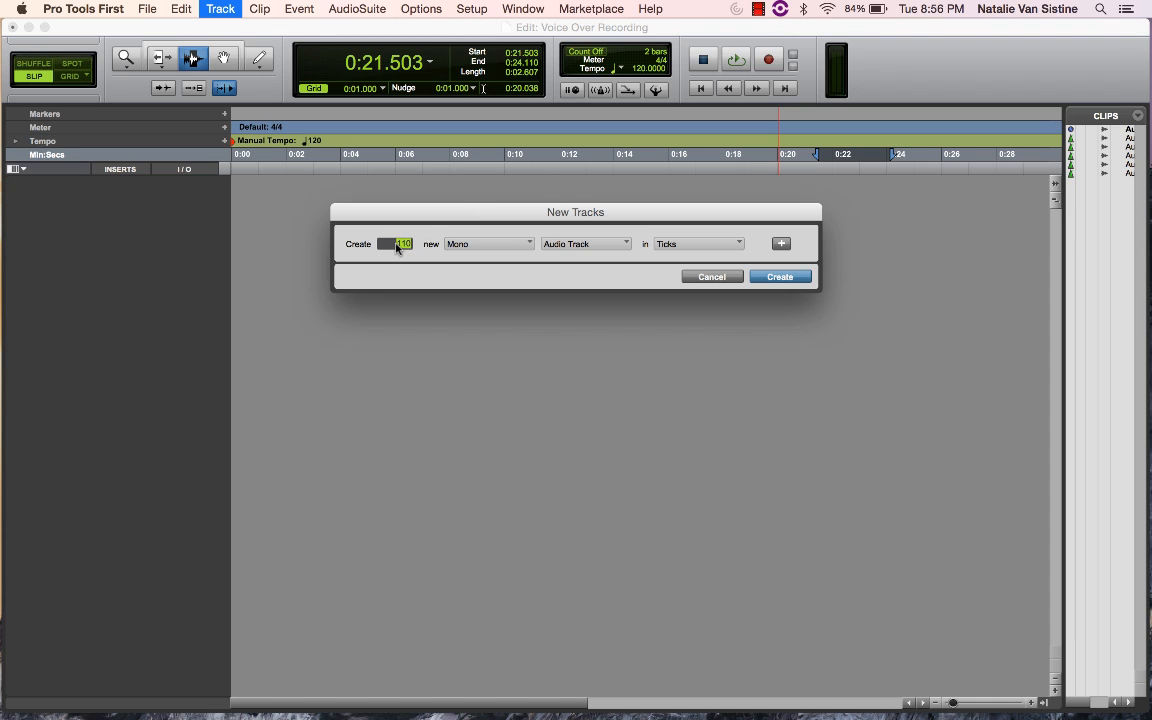
type("100")
type("1")
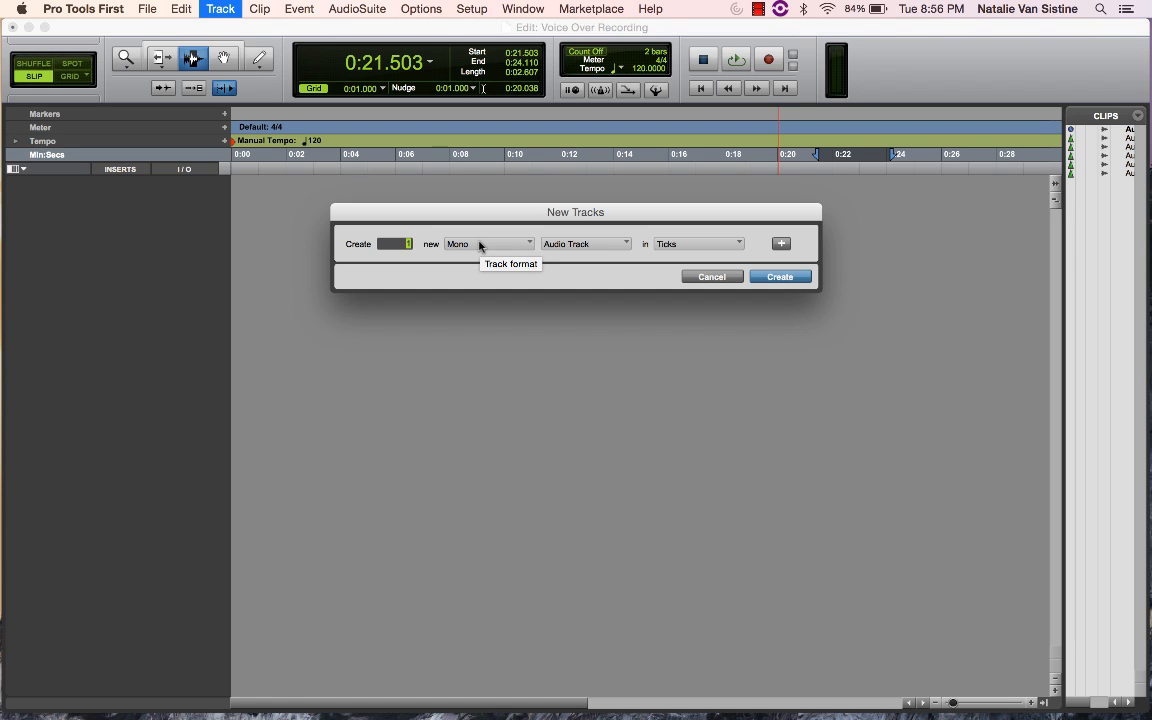
left_click(480, 245)
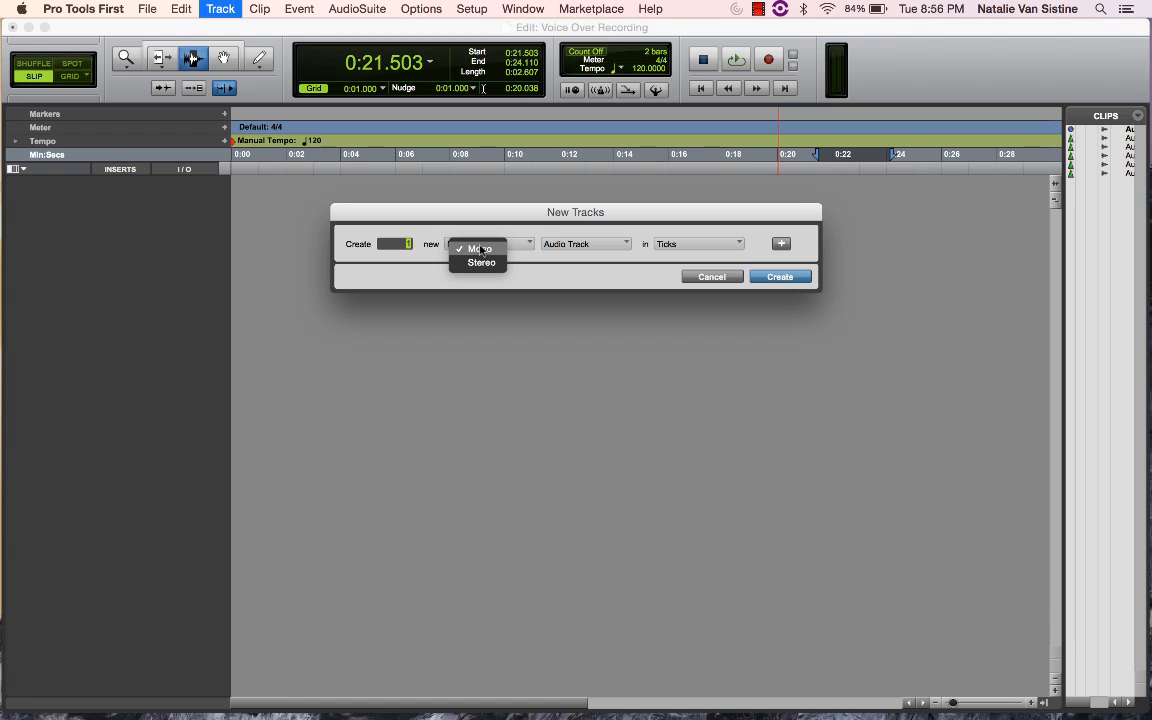
left_click(483, 245)
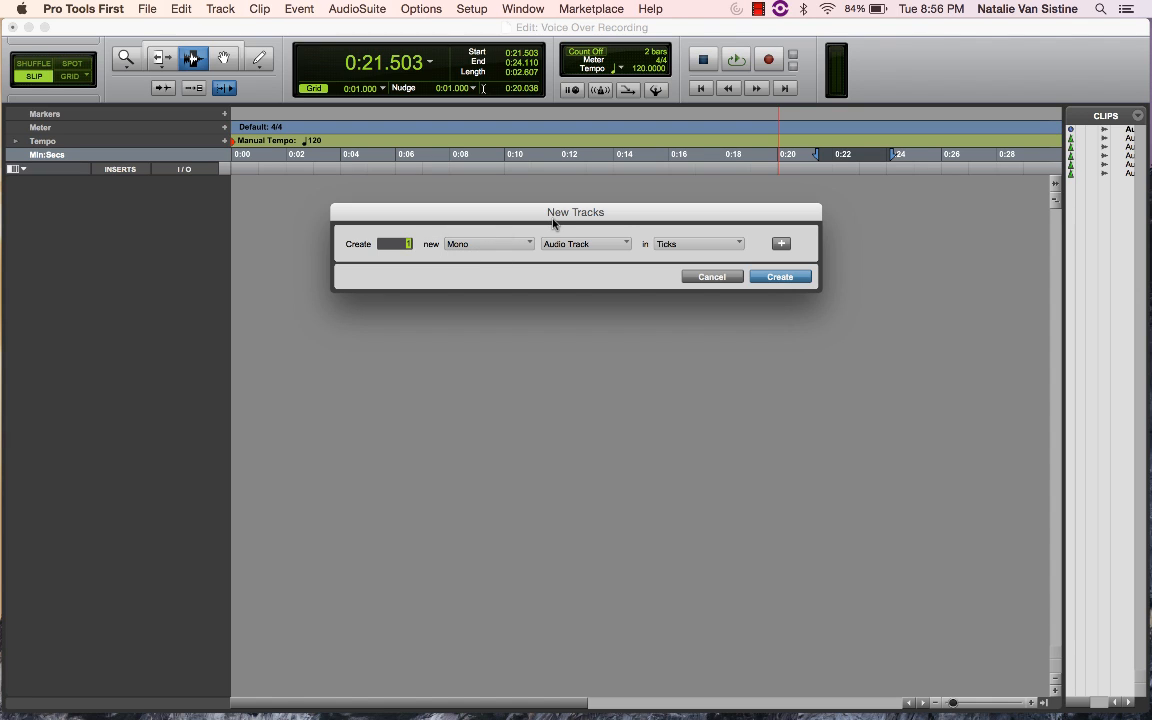
left_click(580, 244)
left_click(582, 249)
left_click(582, 250)
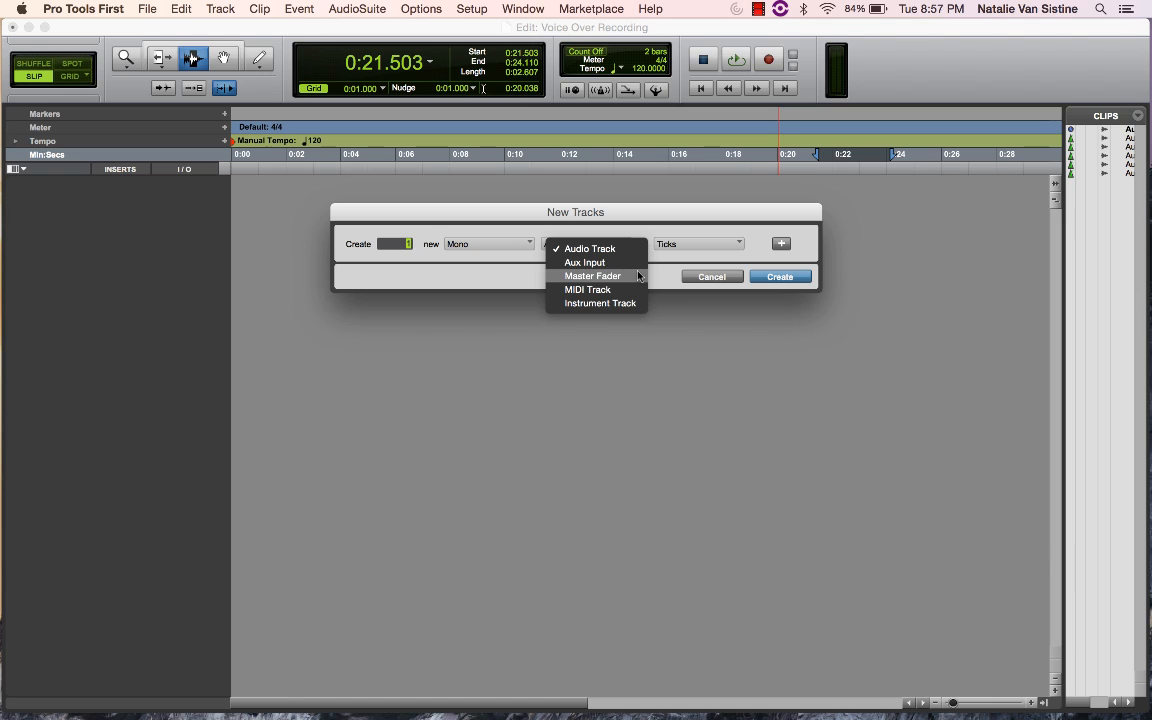
left_click(482, 264)
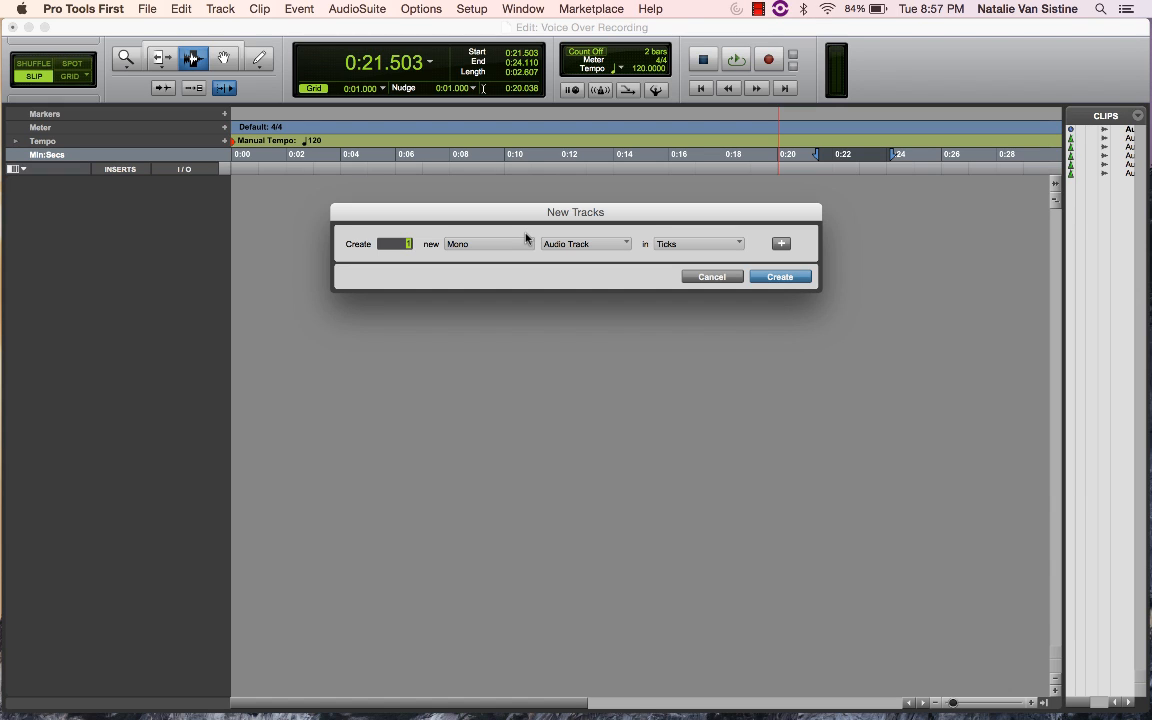
left_click(780, 277)
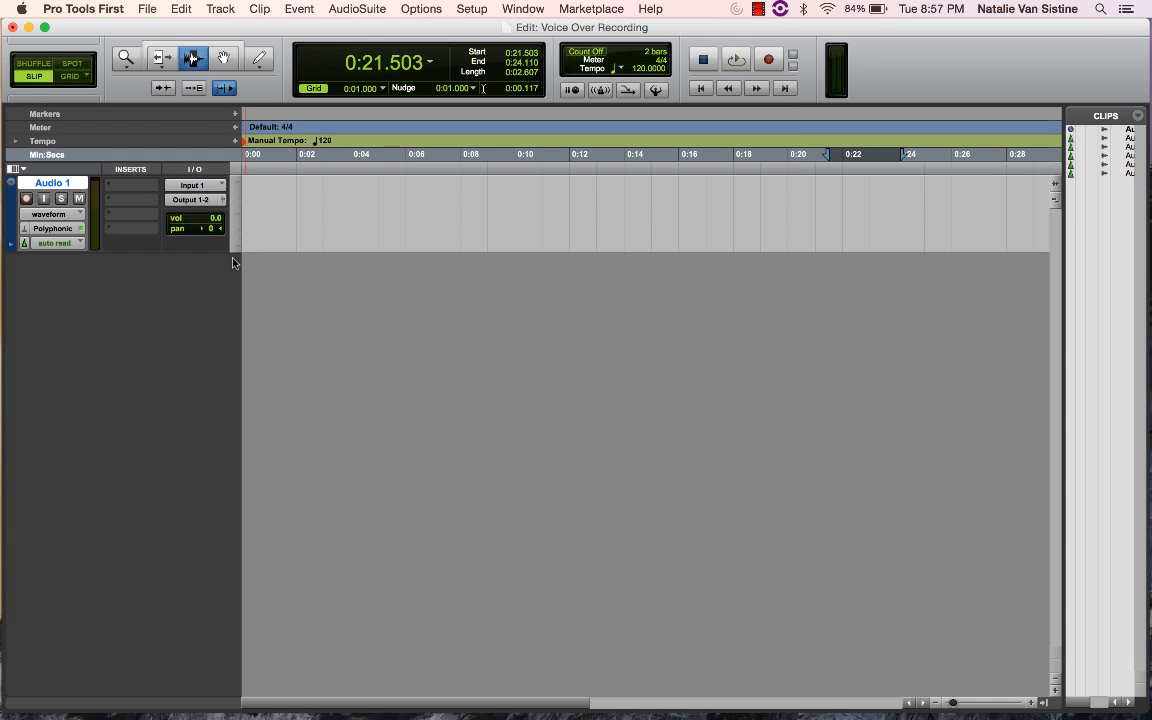
left_click_drag(239, 257, 226, 395)
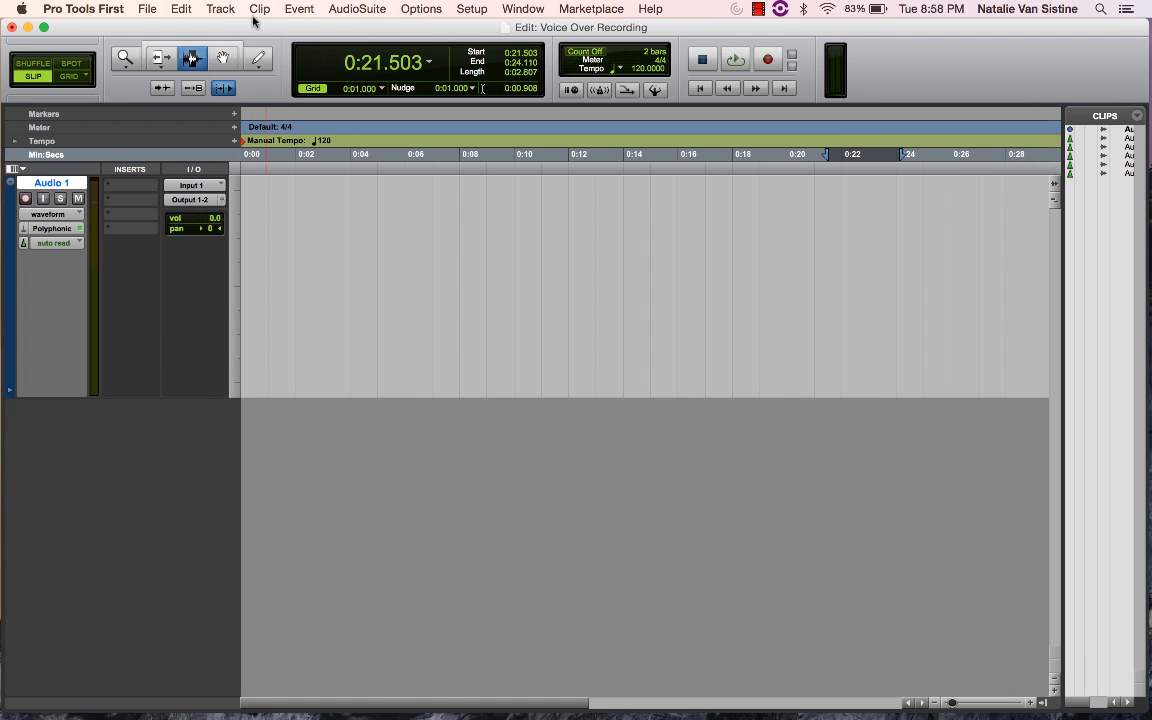
- Set the Scarlett 2i2 USB input format to 44100.0 Hz in the hardware audio settings and close them
left_click(469, 8)
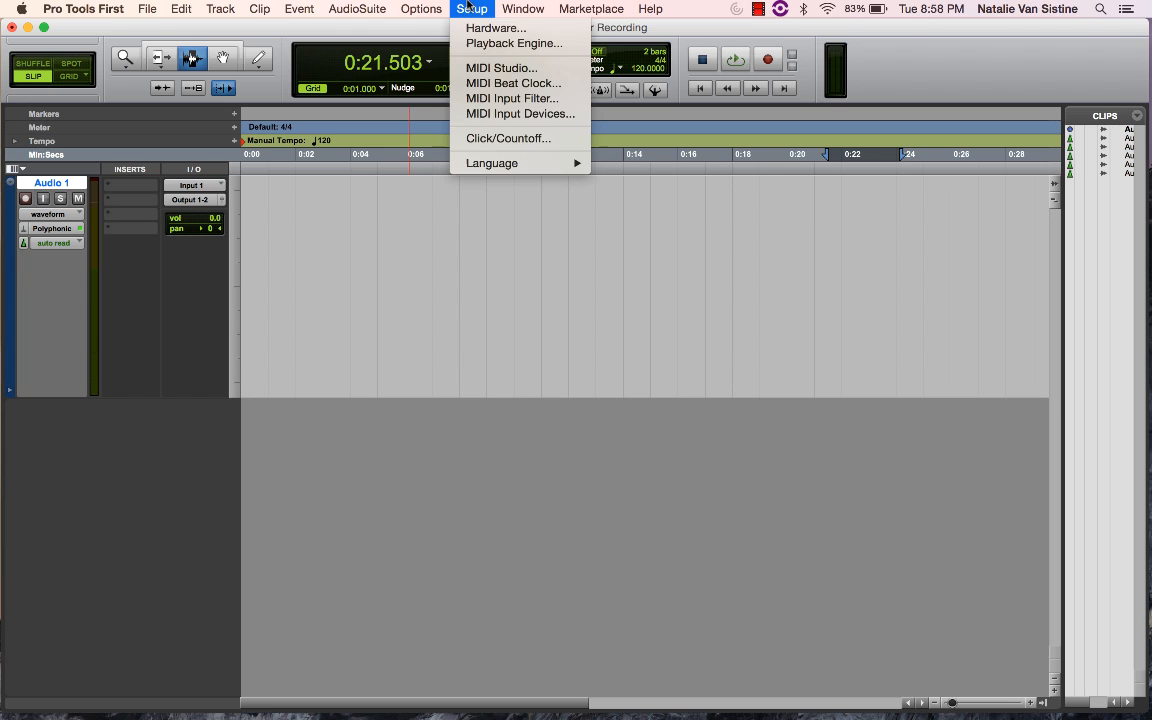
left_click(560, 33)
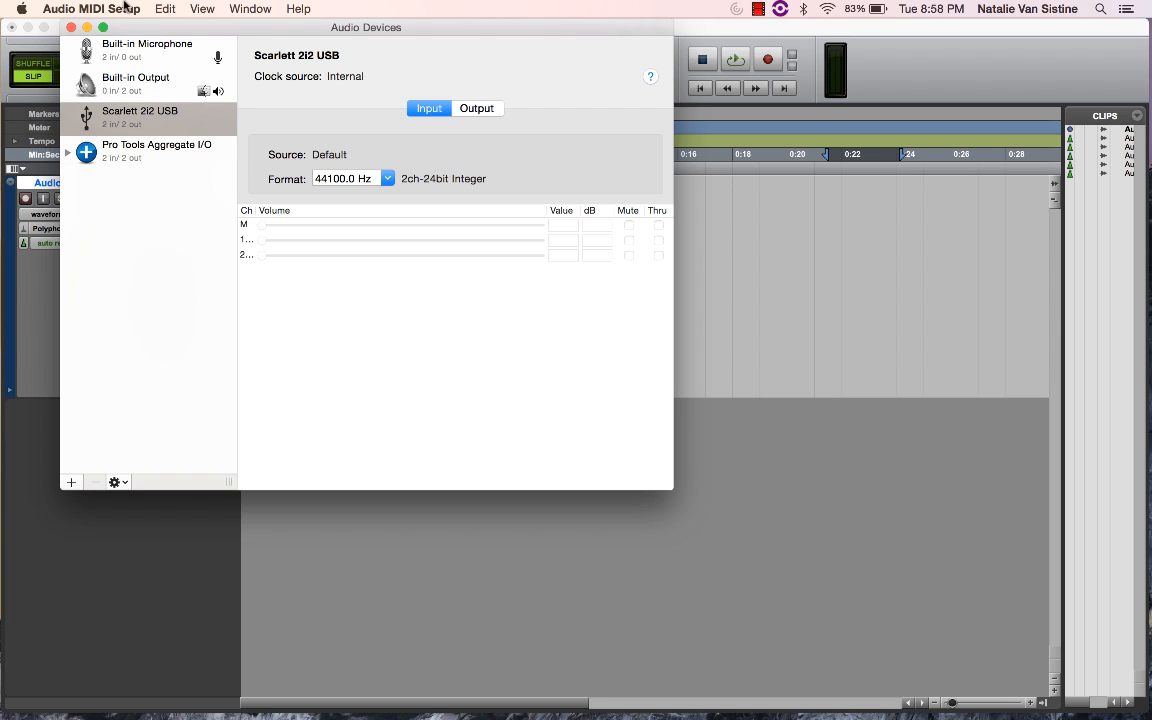
left_click_drag(183, 33, 208, 33)
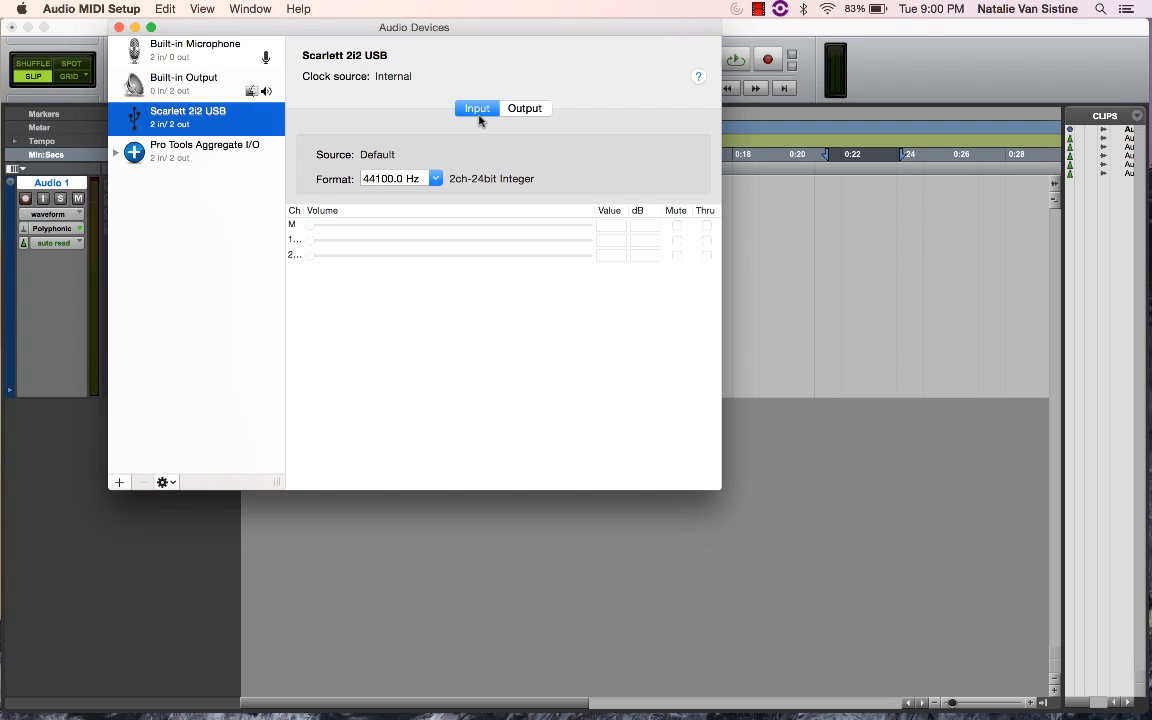
left_click(381, 179)
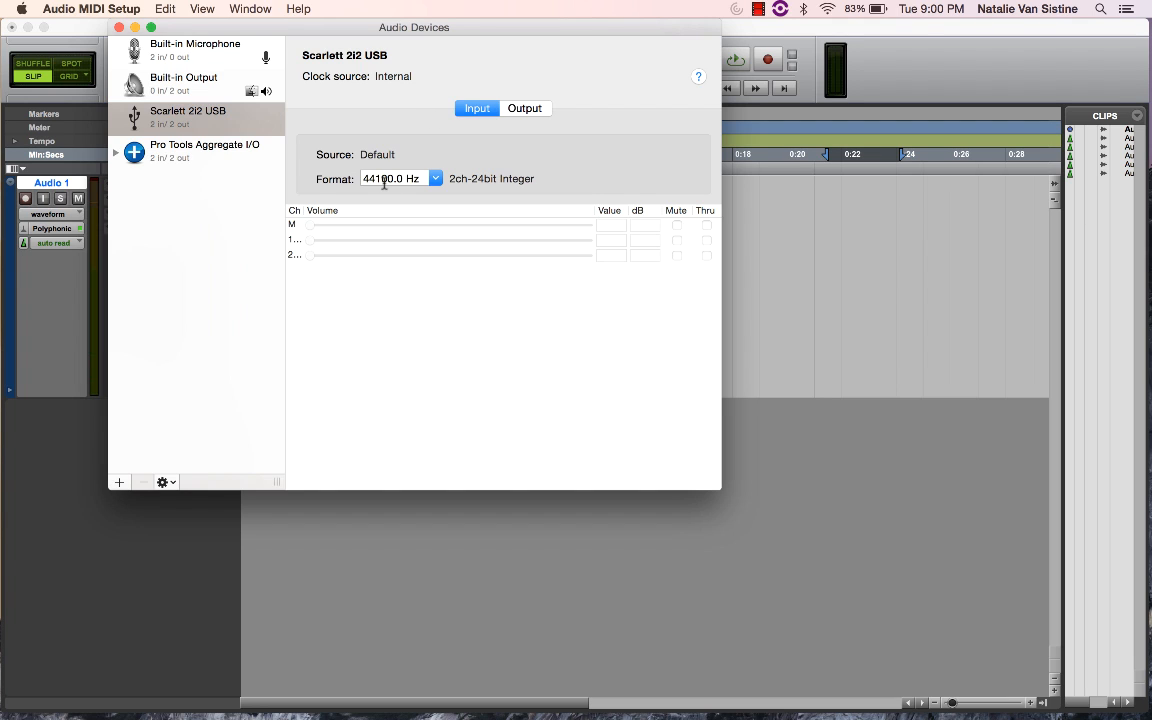
left_click(398, 175)
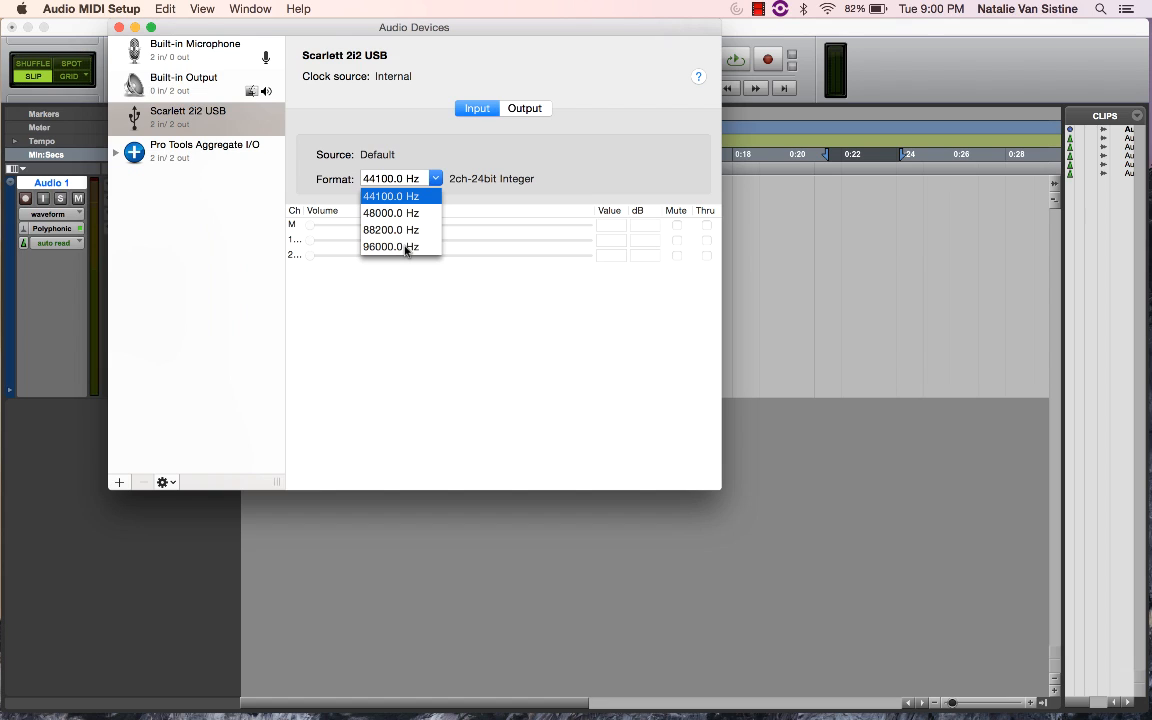
left_click(405, 196)
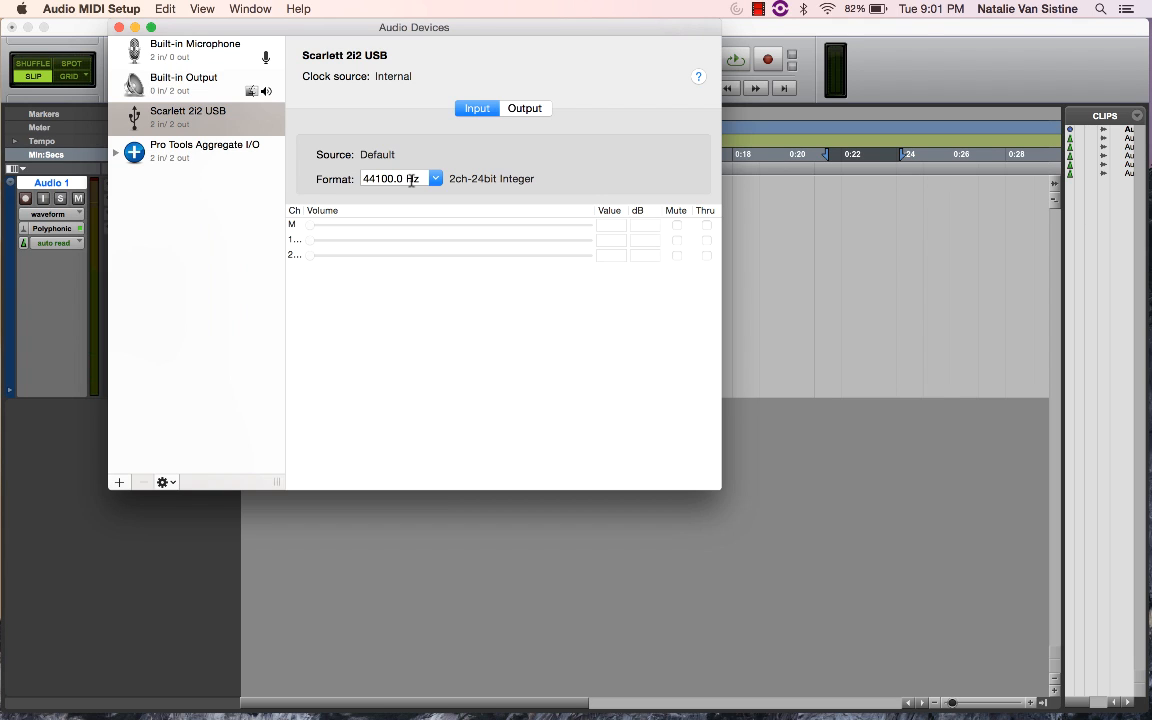
left_click(163, 120)
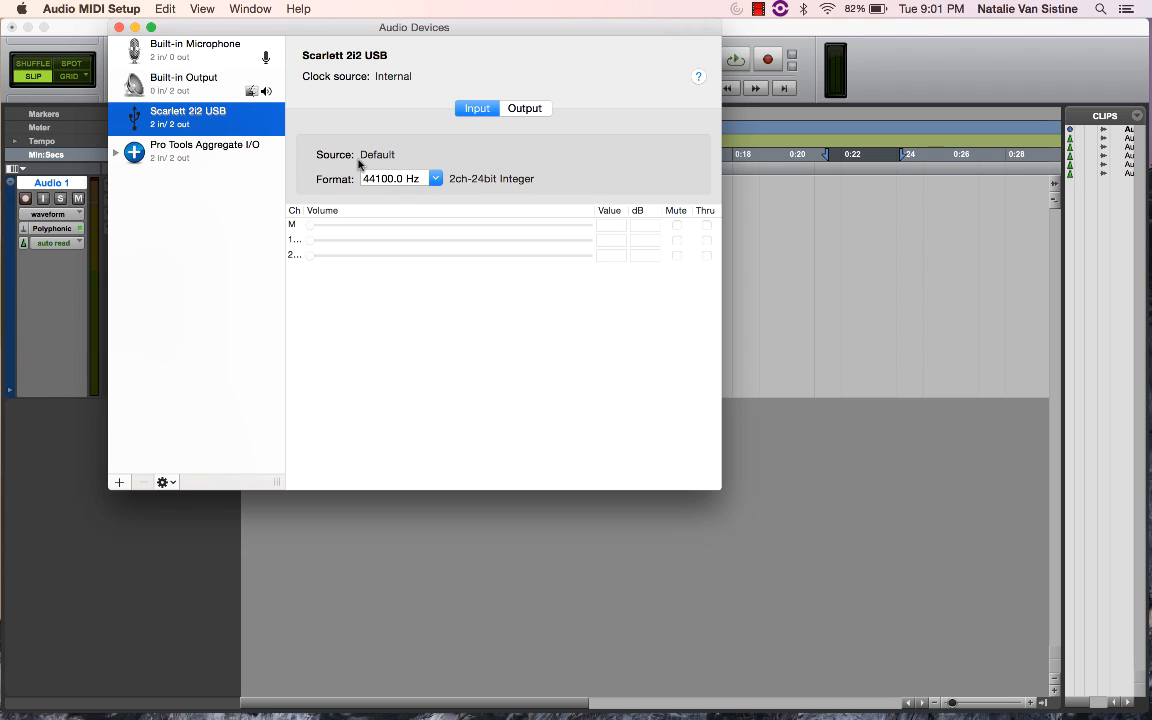
left_click(118, 28)
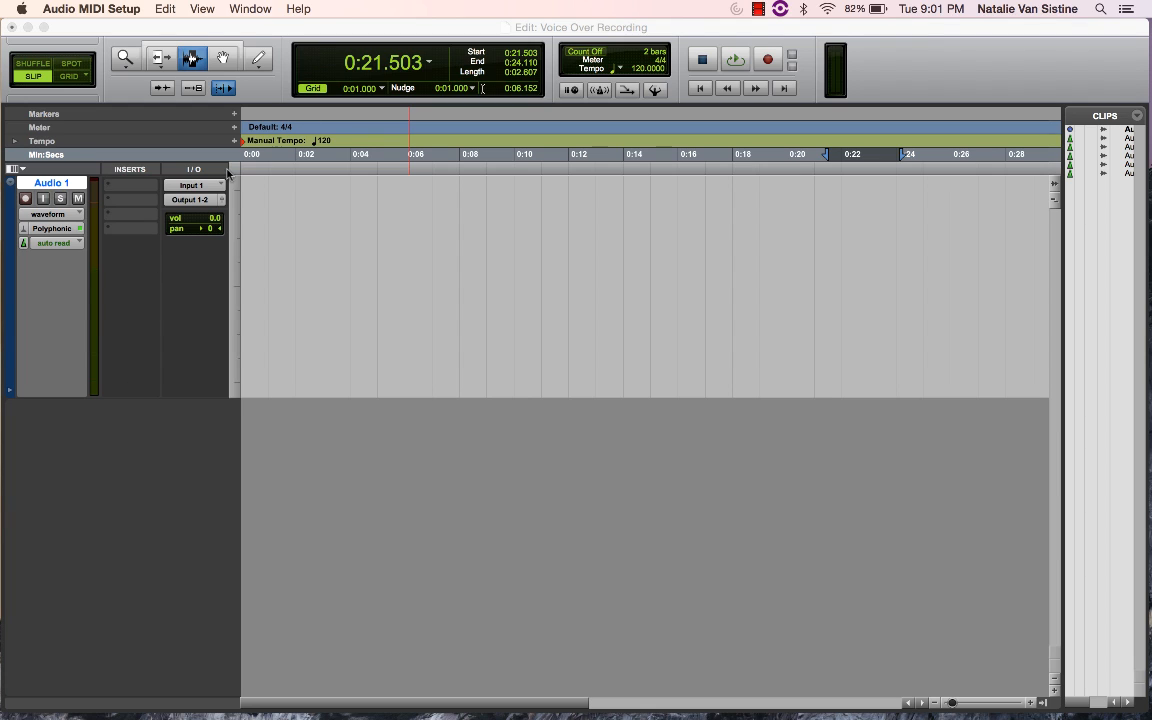
- Arm the Audio 1 track, record a voice take, and place the edit cursor past the clip's end at about 0:50.6
left_click(26, 204)
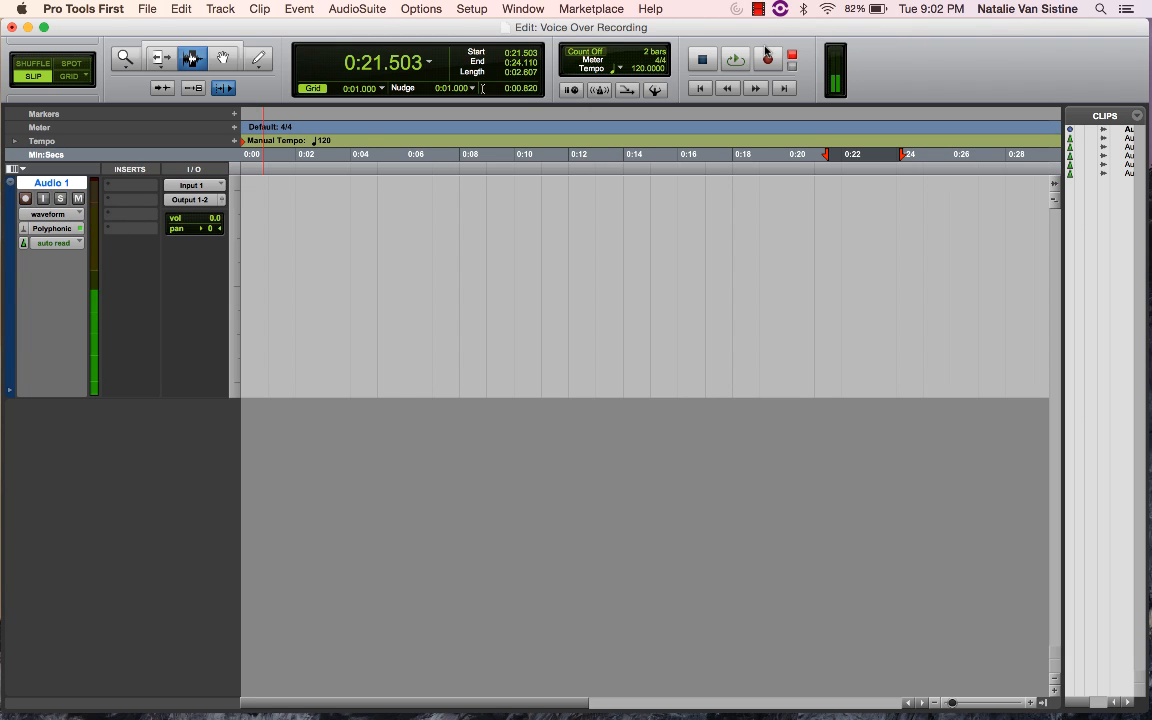
left_click(766, 60)
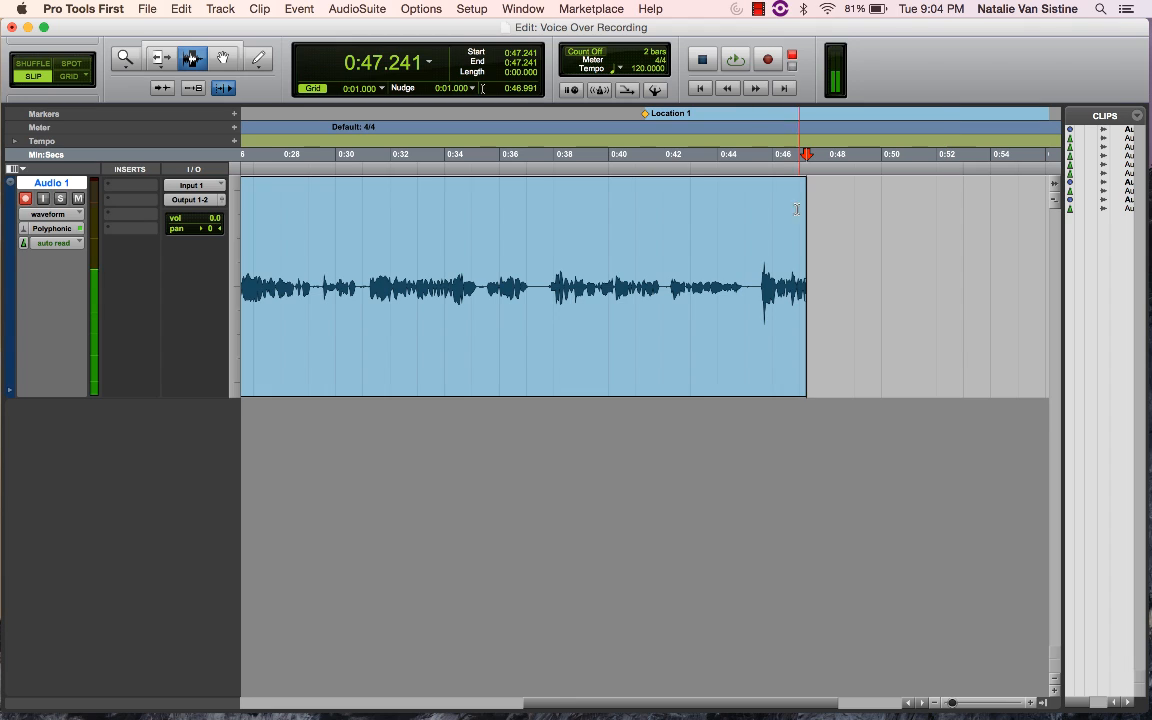
left_click(897, 163)
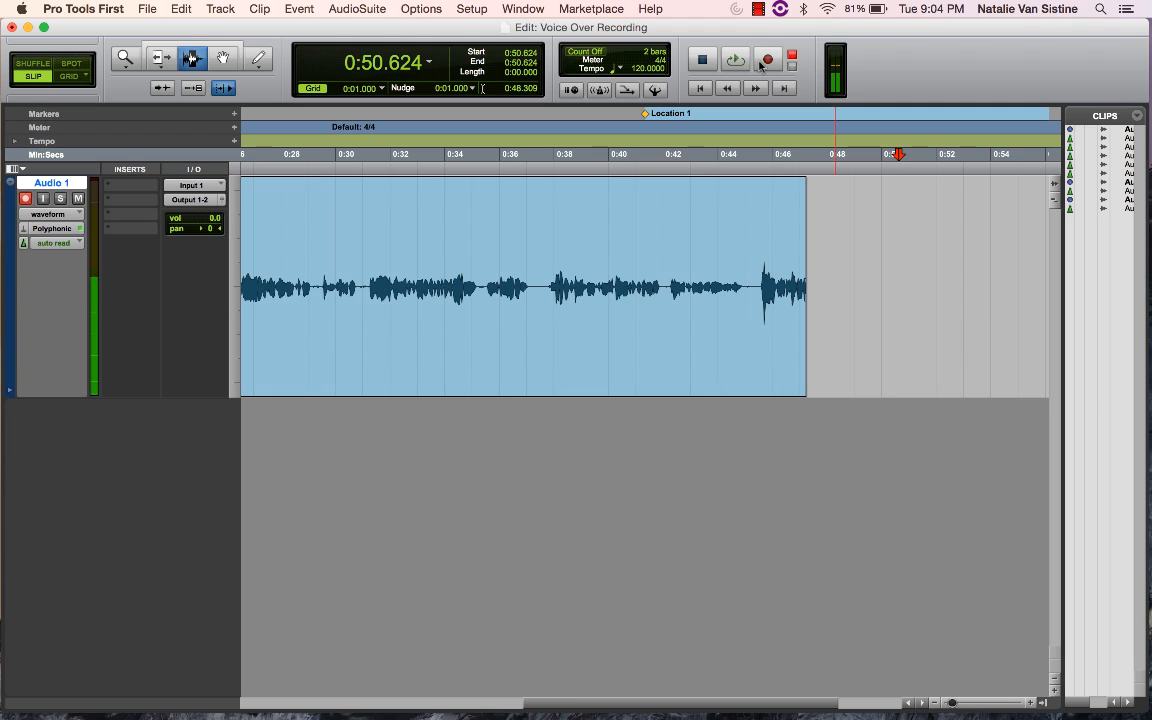
- Browse the plug-in categories for Audio 1's first insert, including EQ, Dynamics, Dither and Other, and dismiss the list without inserting one
key("space")
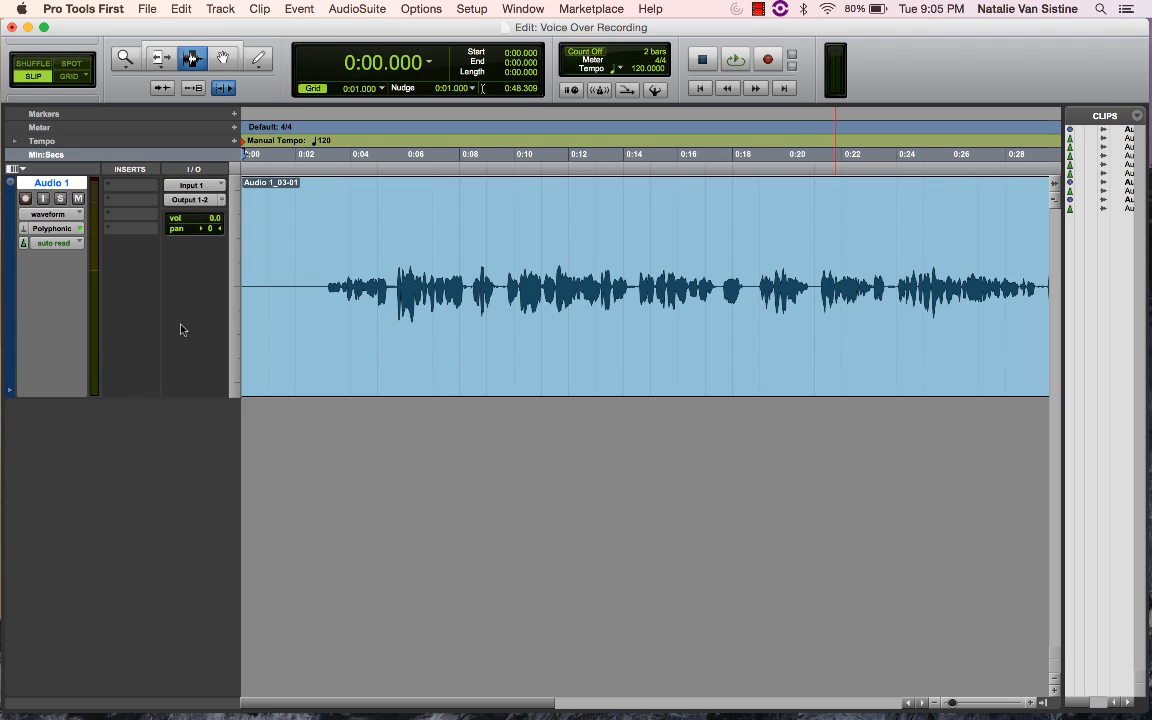
left_click(120, 184)
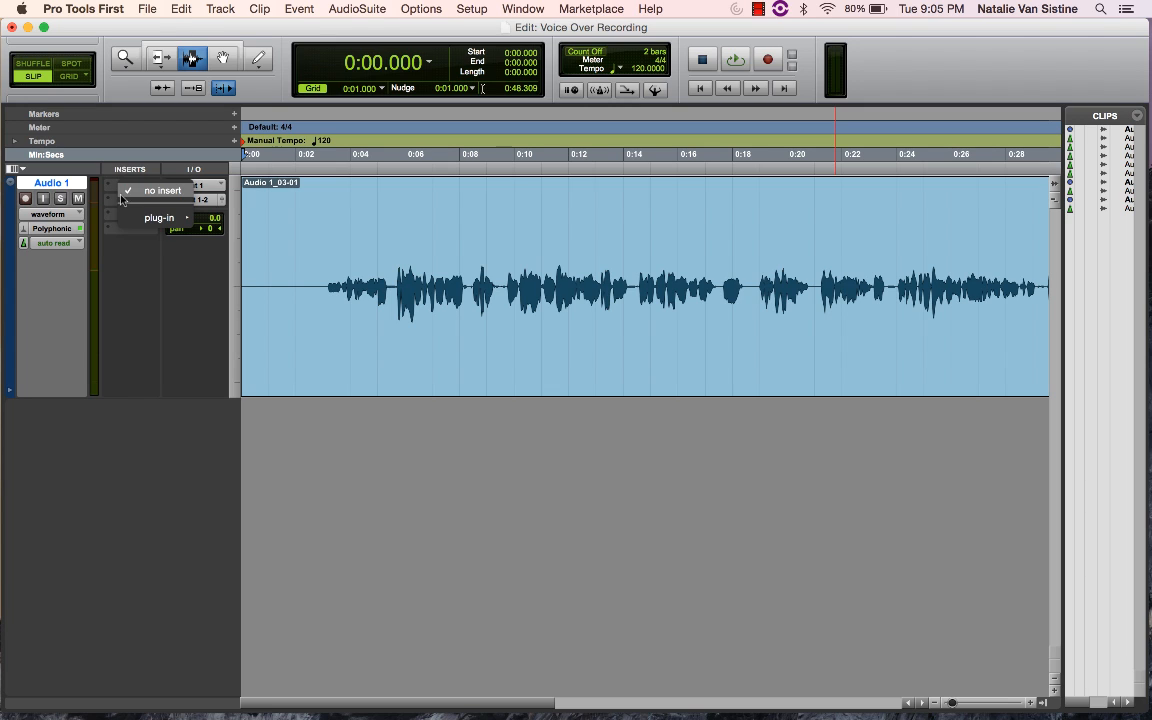
mouse_move(141, 222)
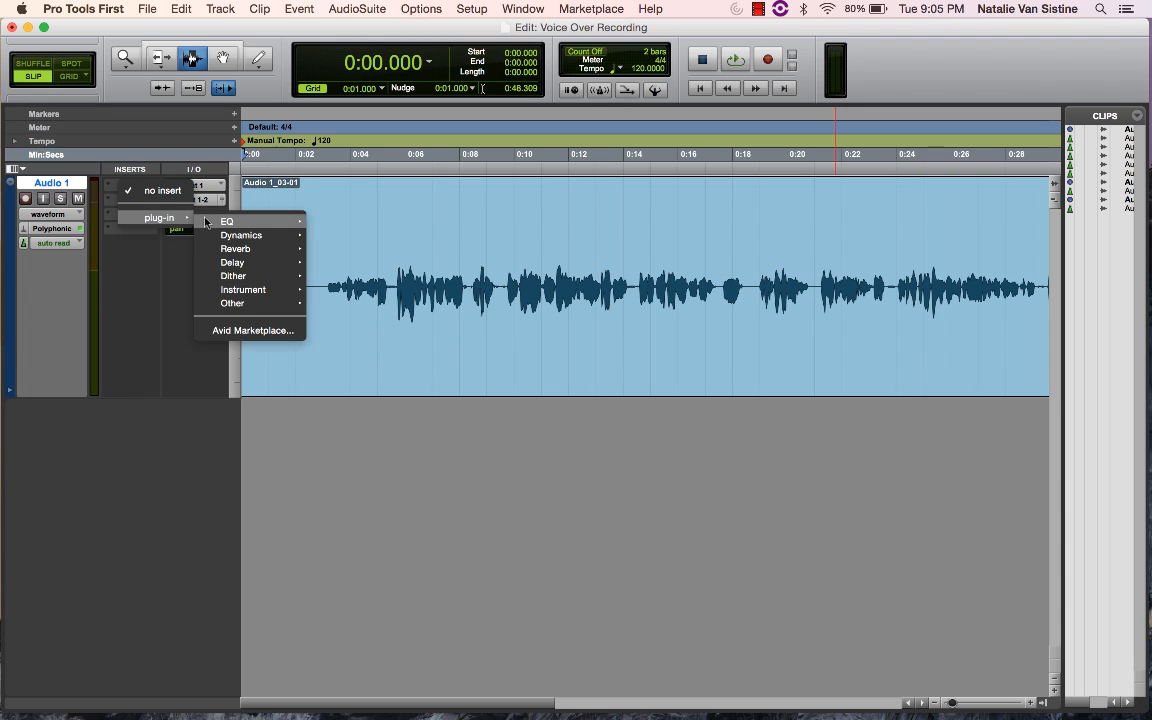
mouse_move(246, 226)
mouse_move(296, 238)
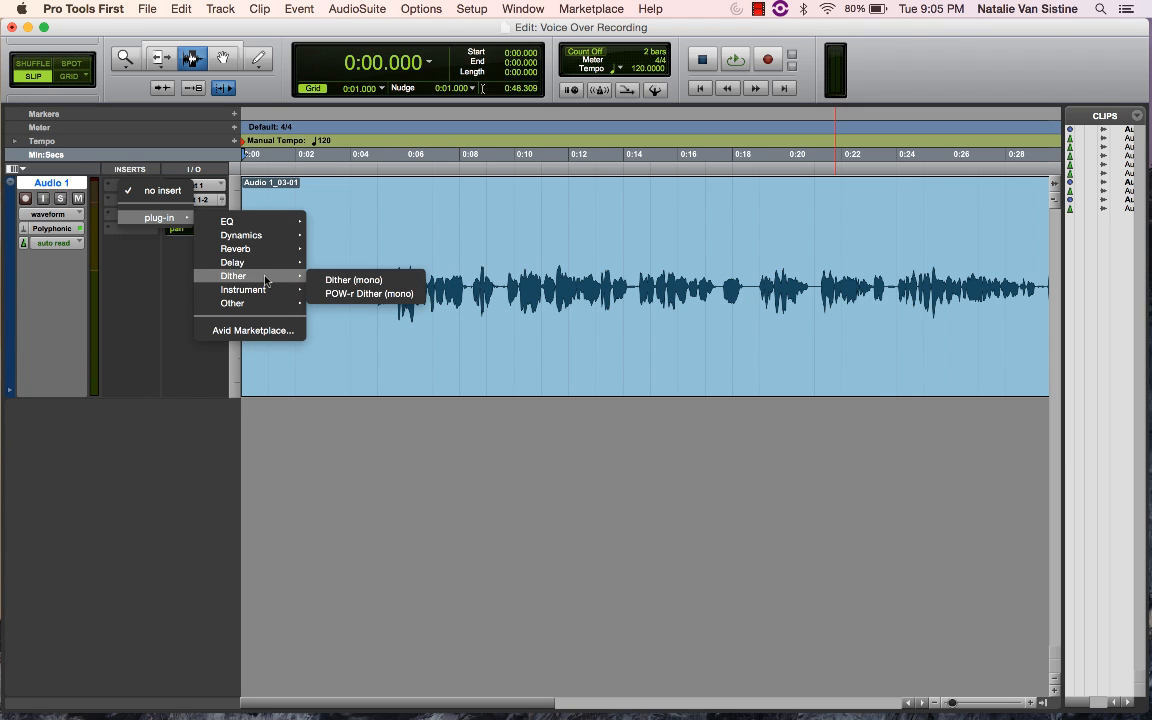
mouse_move(260, 305)
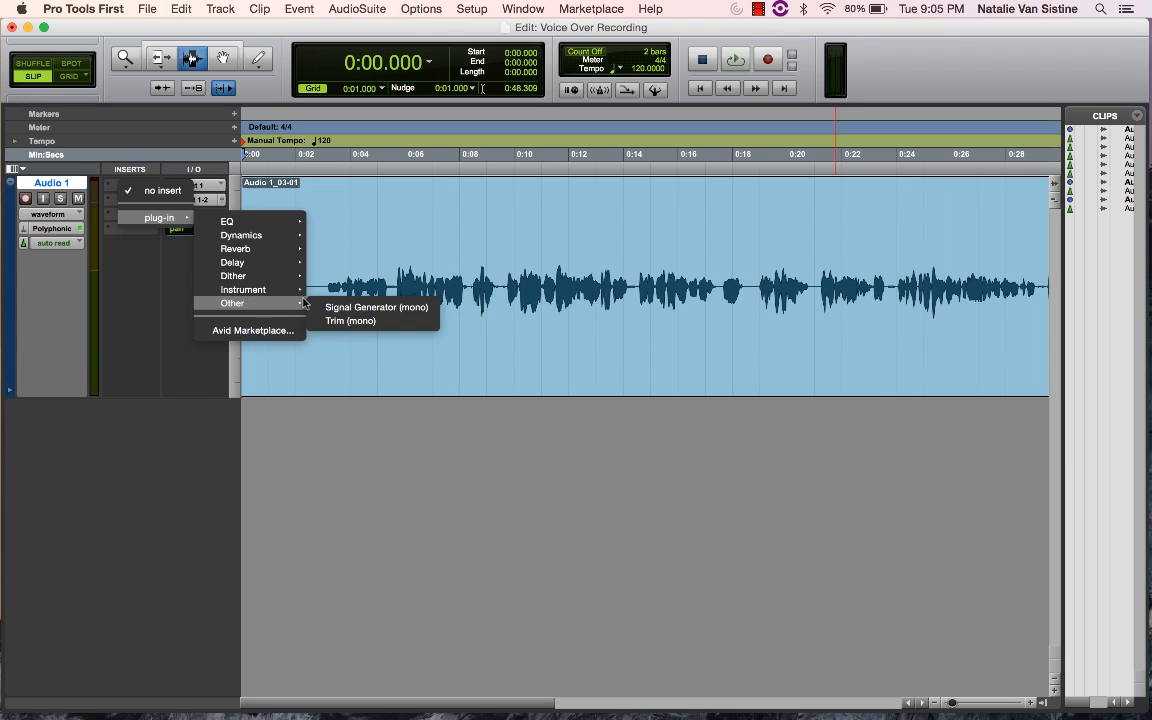
mouse_move(203, 285)
left_click(130, 281)
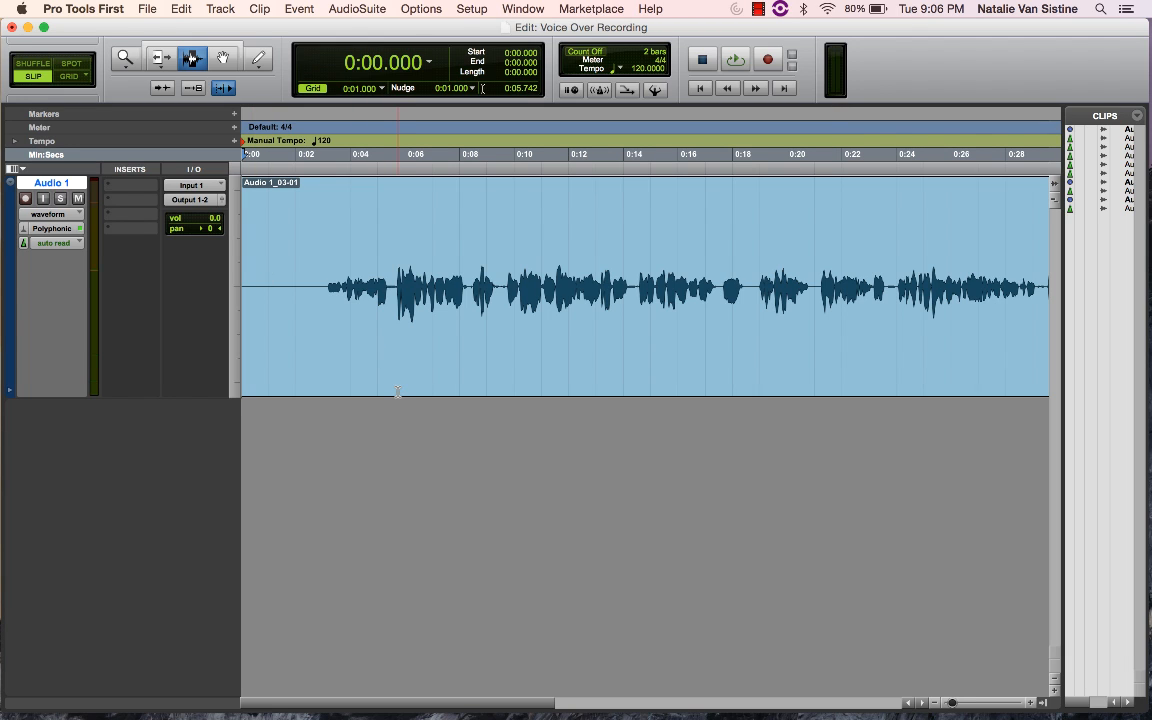
- Zoom the timeline out and in to examine the recorded clip from its full length down to its opening seconds
key("super+[")
key("super+[")
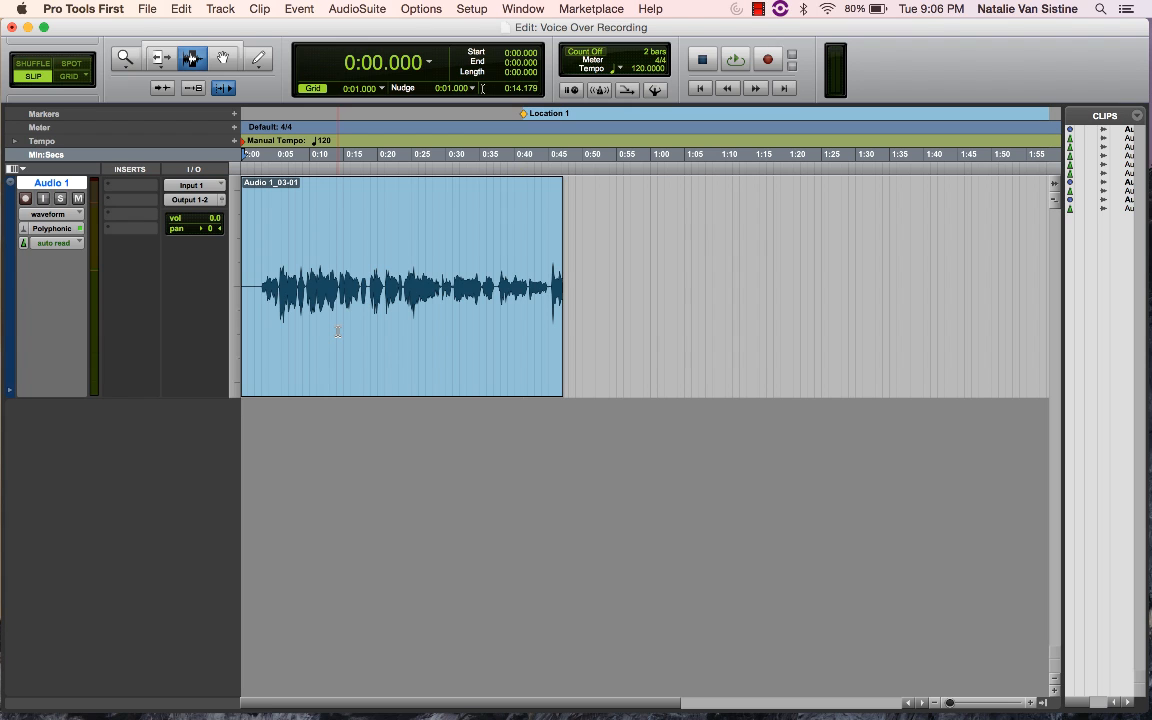
key("super+bracketright")
key("super+bracketright")
key("super+bracketright")
key("super+bracketleft")
key("super+bracketleft")
key("super+bracketleft")
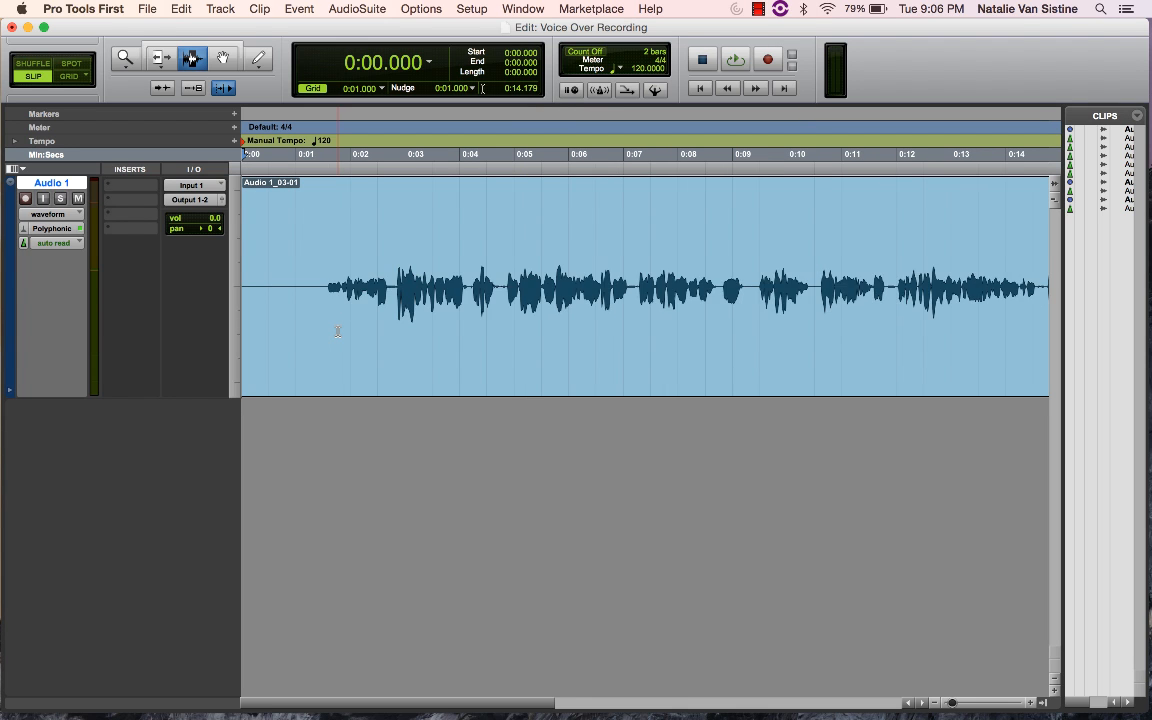
key("super+bracketright")
key("super+bracketright")
key("super+]")
key("super+]")
key("super+[")
key("super+[")
key("super+]")
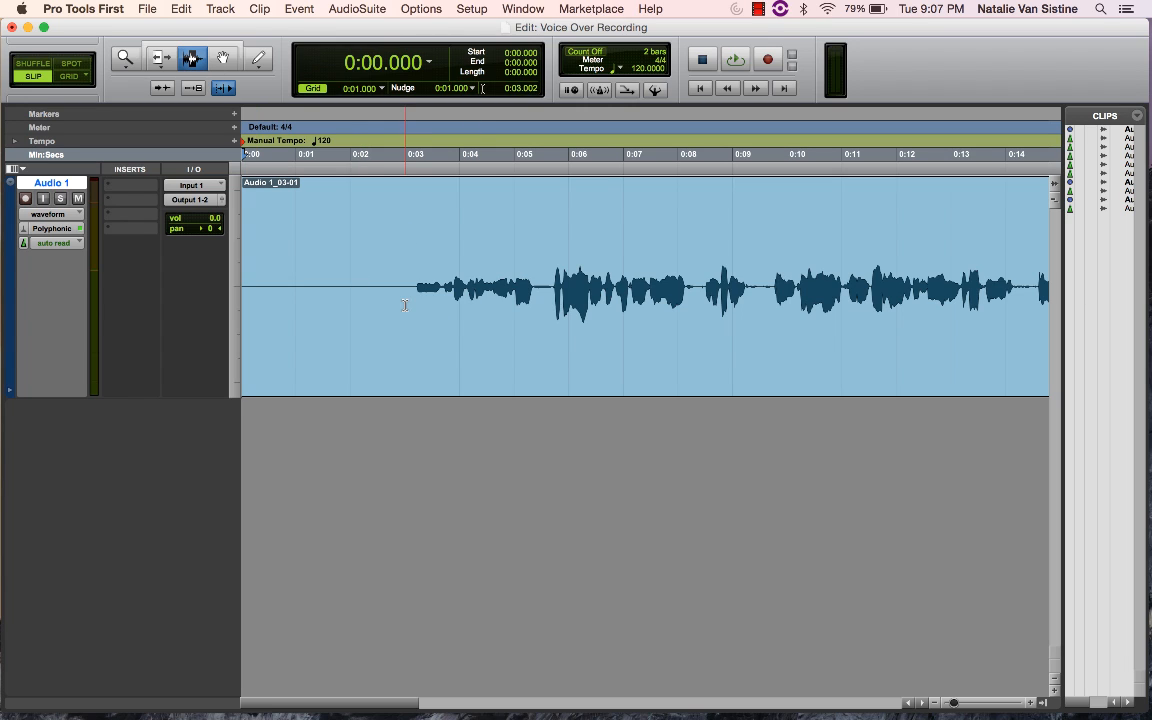
- Delete the silent lead-in of the clip from 0:00.000 to about 0:03.0, and place the edit cursor in the gap
left_click_drag(404, 303, 83, 236)
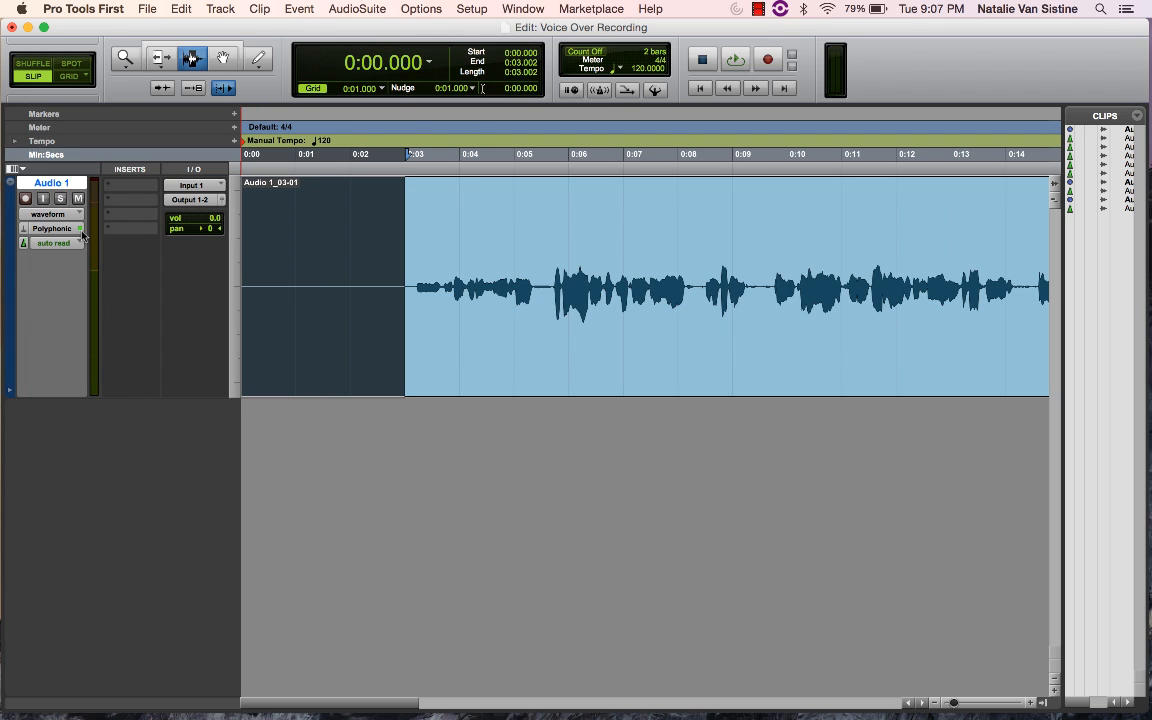
key("Delete")
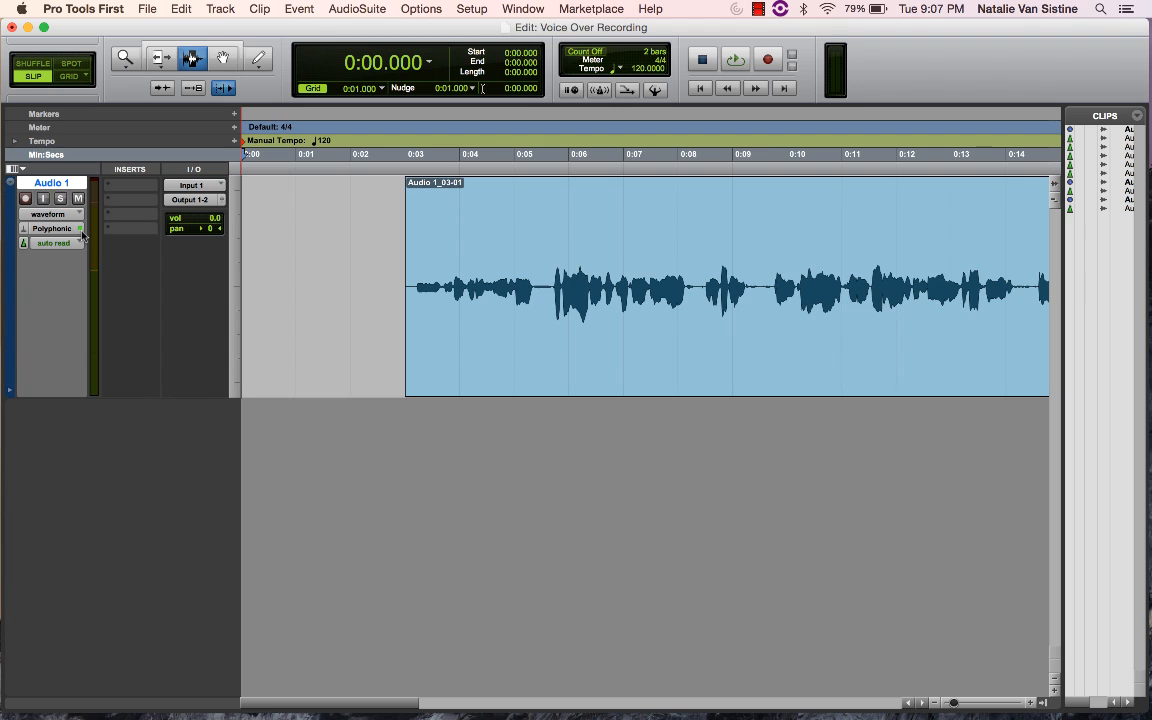
left_click_drag(342, 278, 351, 276)
left_click(367, 273)
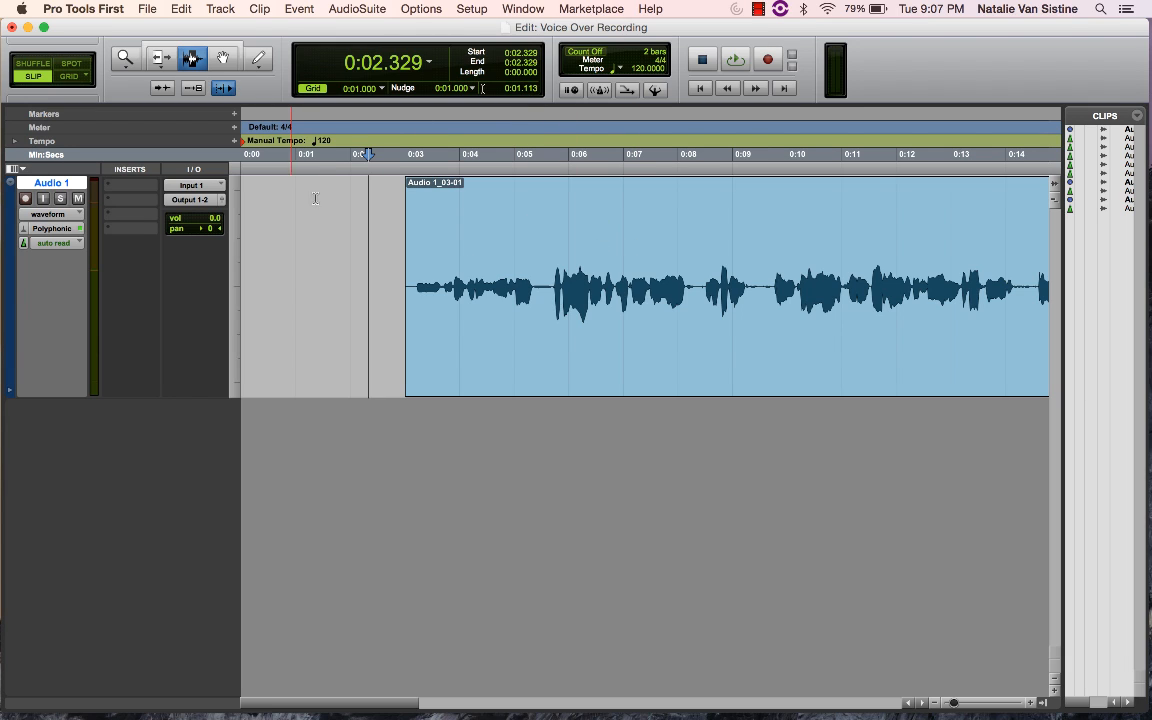
- Move the remaining clip with the Grabber tool so that it starts at 0:00.000
left_click(229, 59)
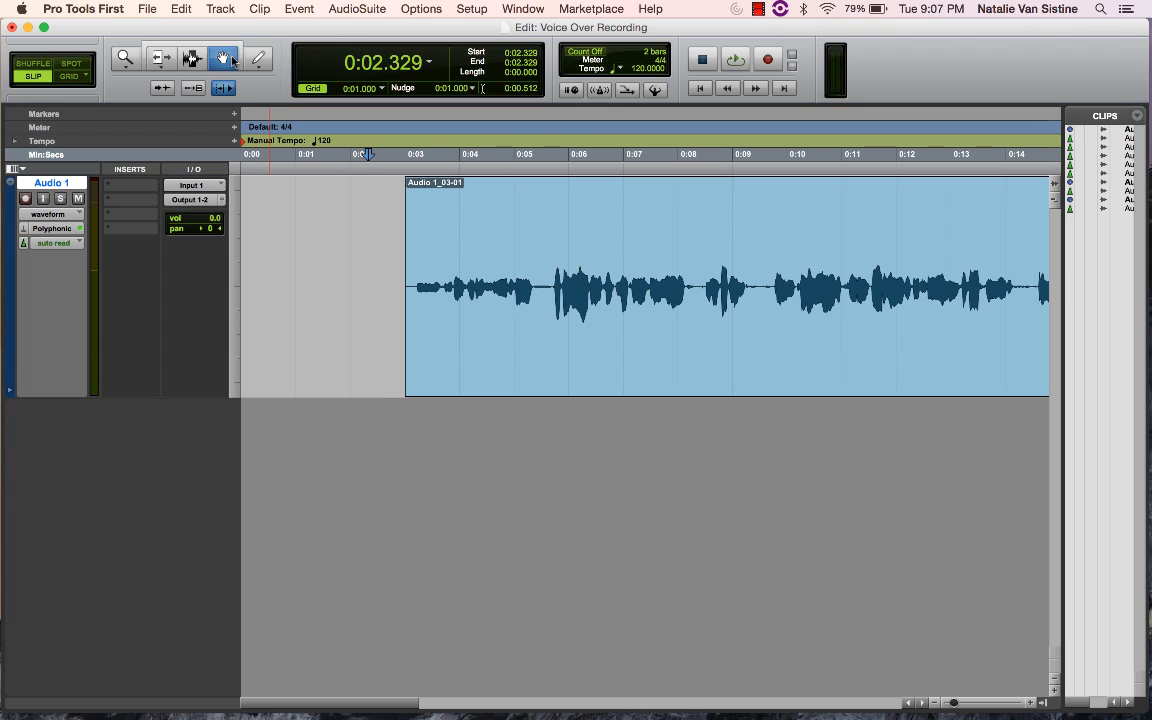
left_click(557, 227)
left_click_drag(557, 227, 37, 226)
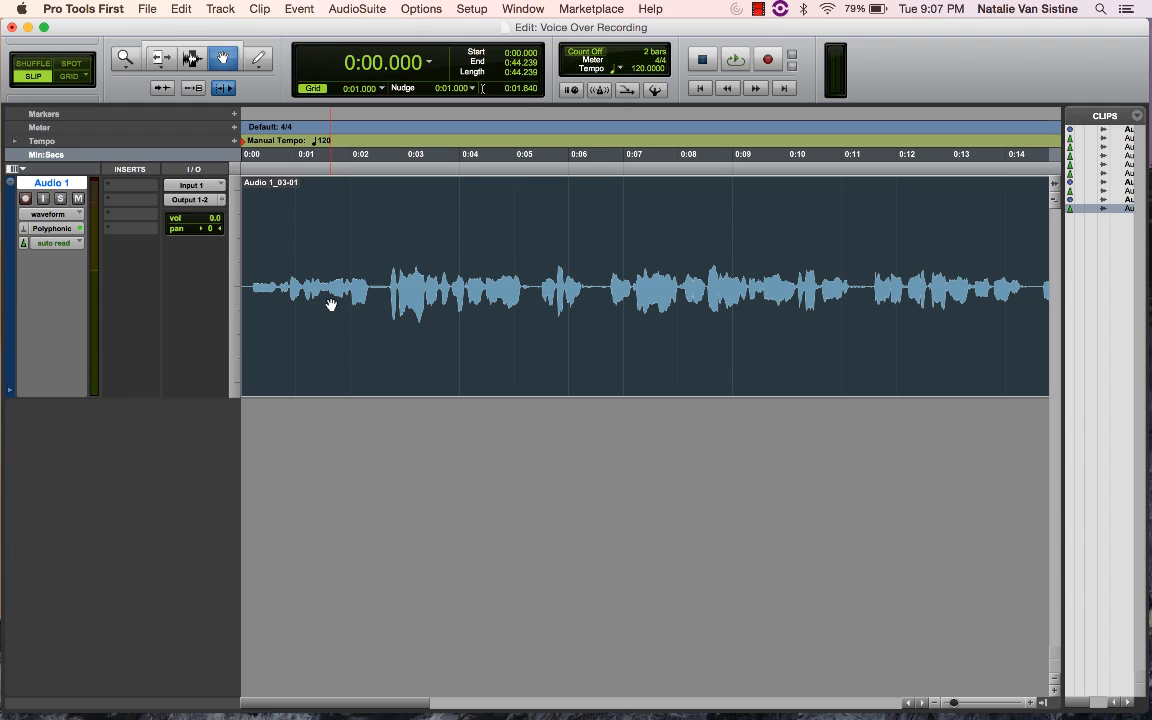
- Shorten the end of the clip with the Trim tool to about 0:42.4, cutting off the final burst of speech
key("F7")
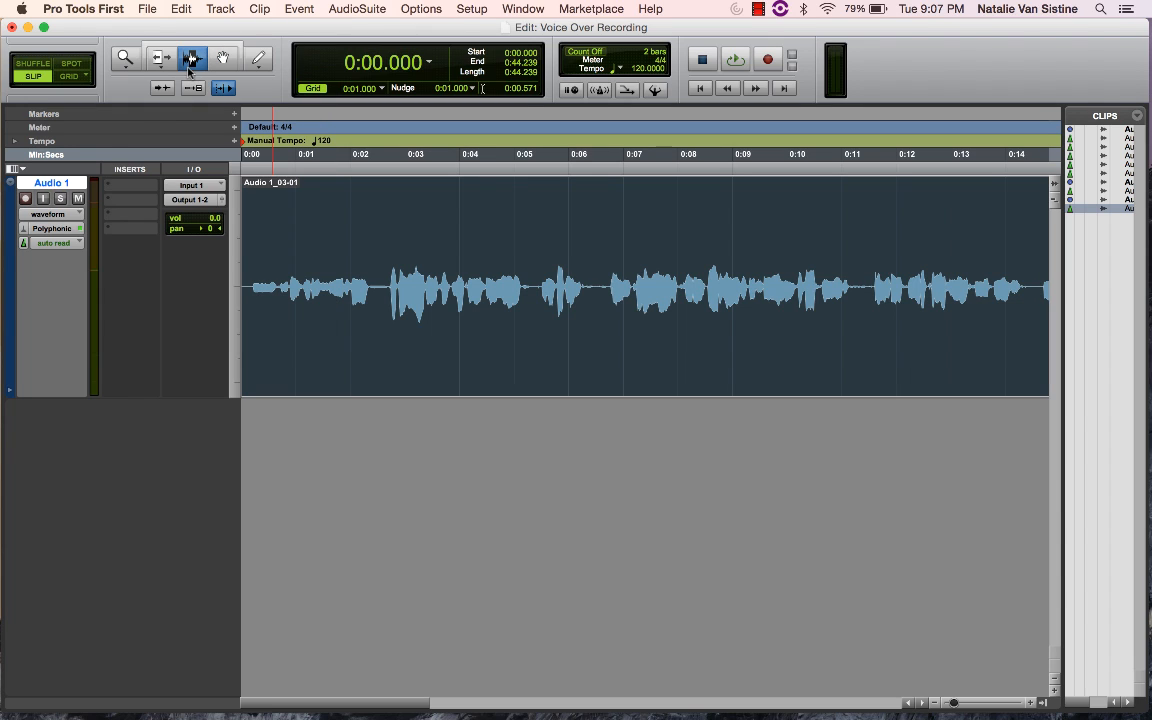
key("F8")
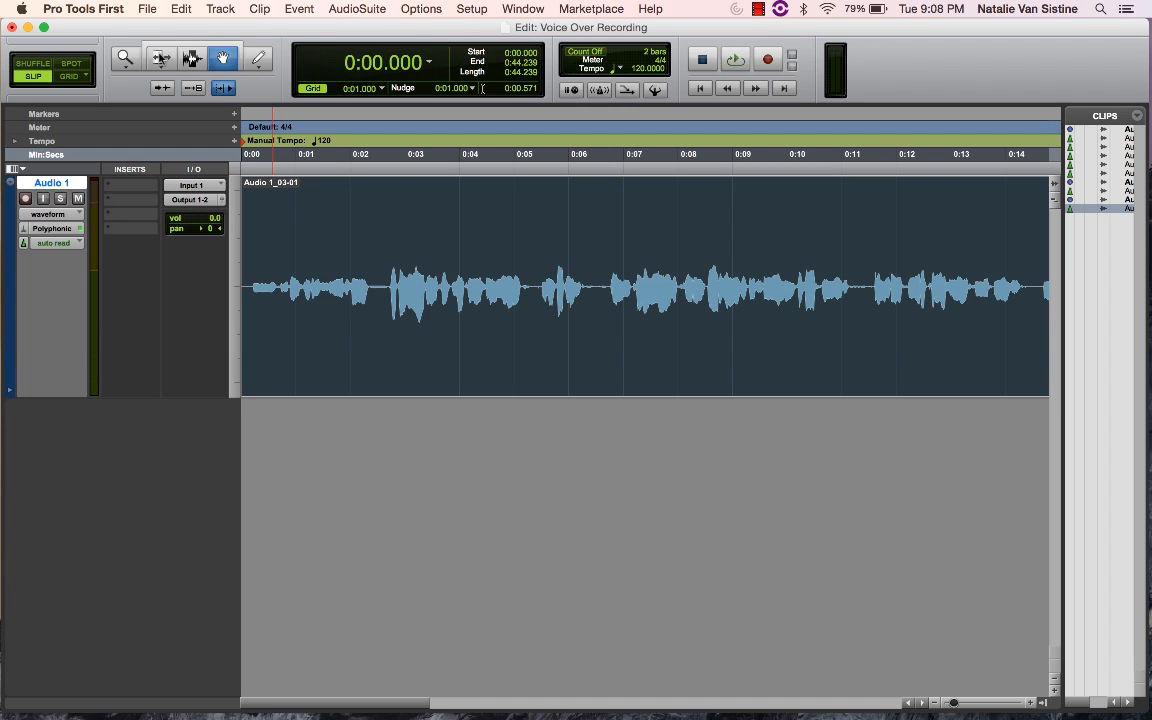
left_click(160, 58)
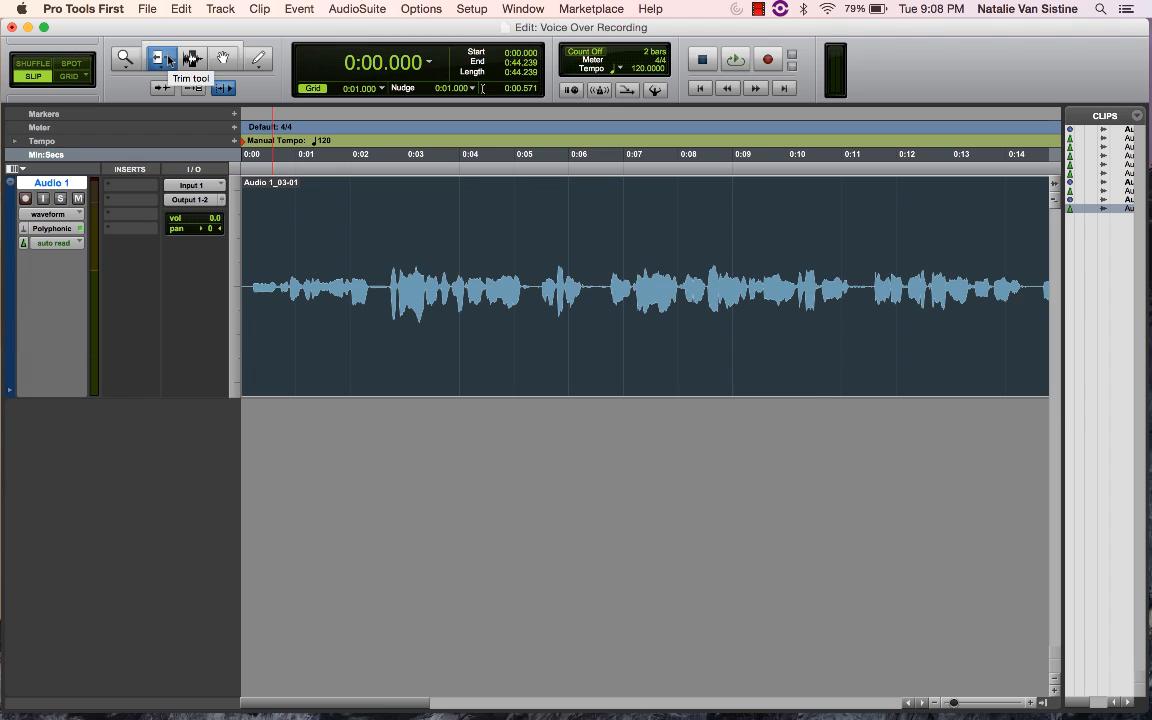
key("super+bracketleft")
key("super+bracketleft")
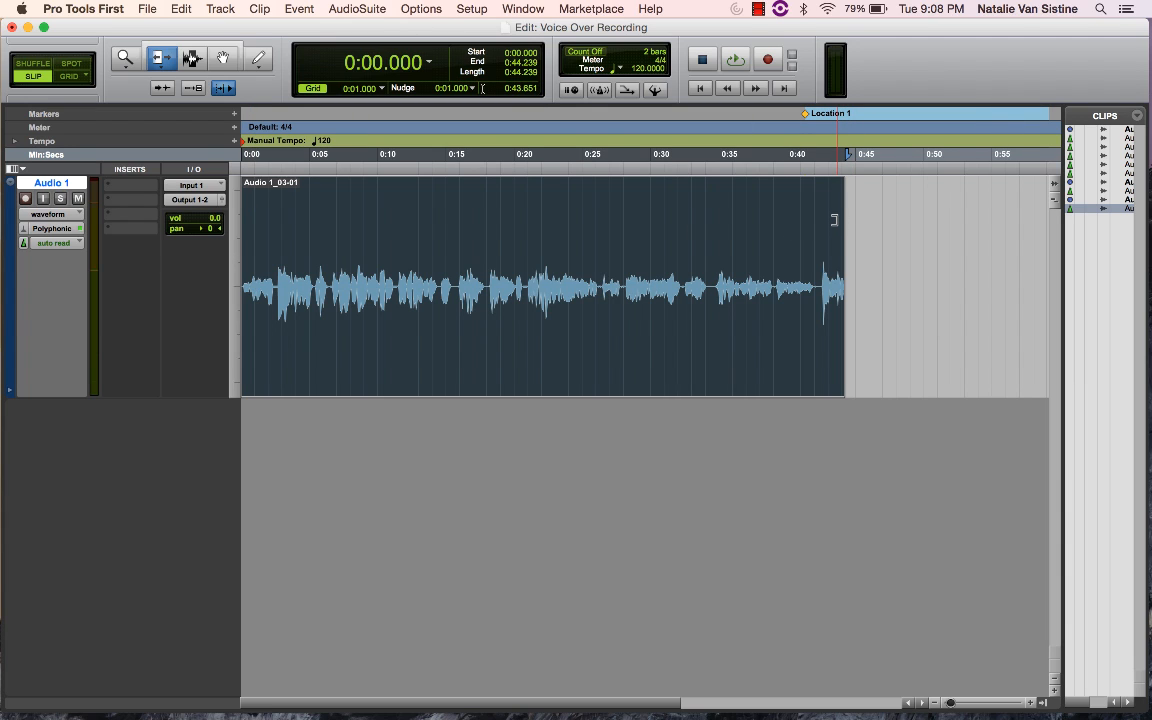
mouse_move(834, 219)
left_mouse_down()
mouse_move(813, 219)
mouse_move(848, 221)
mouse_move(818, 222)
left_mouse_up()
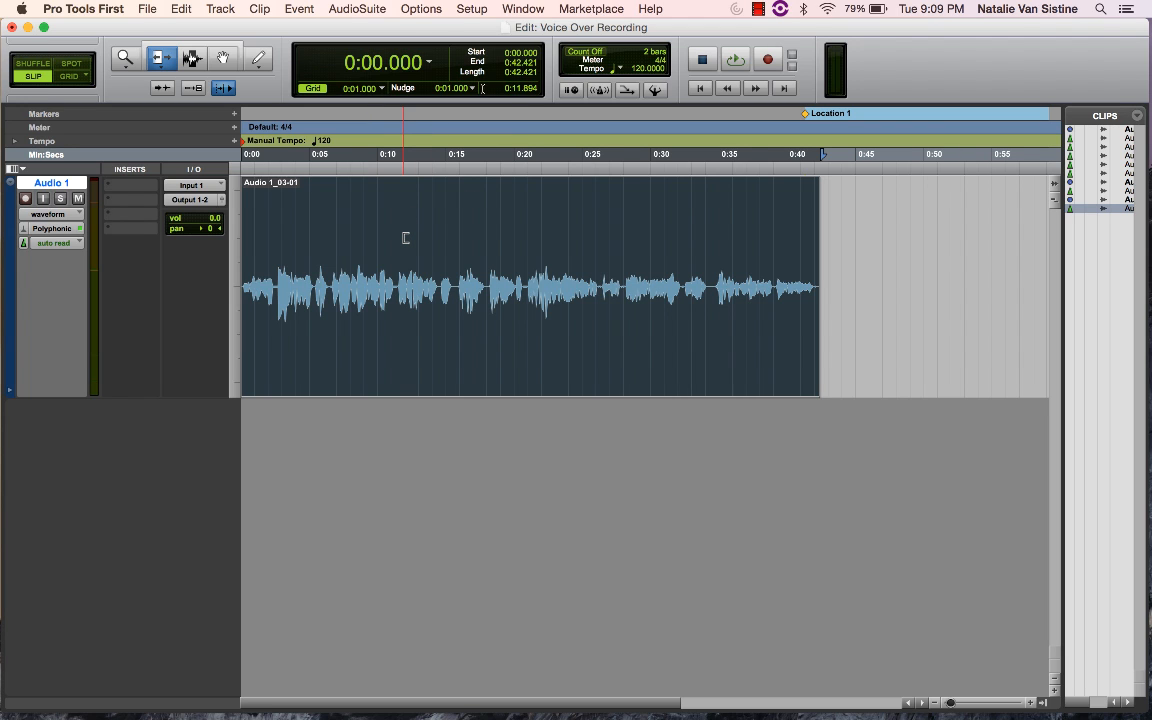
- Delete the short phrase between about 0:05.4 and 0:06.5 from the clip in Slip mode
key("super+bracketright")
key("super+bracketright")
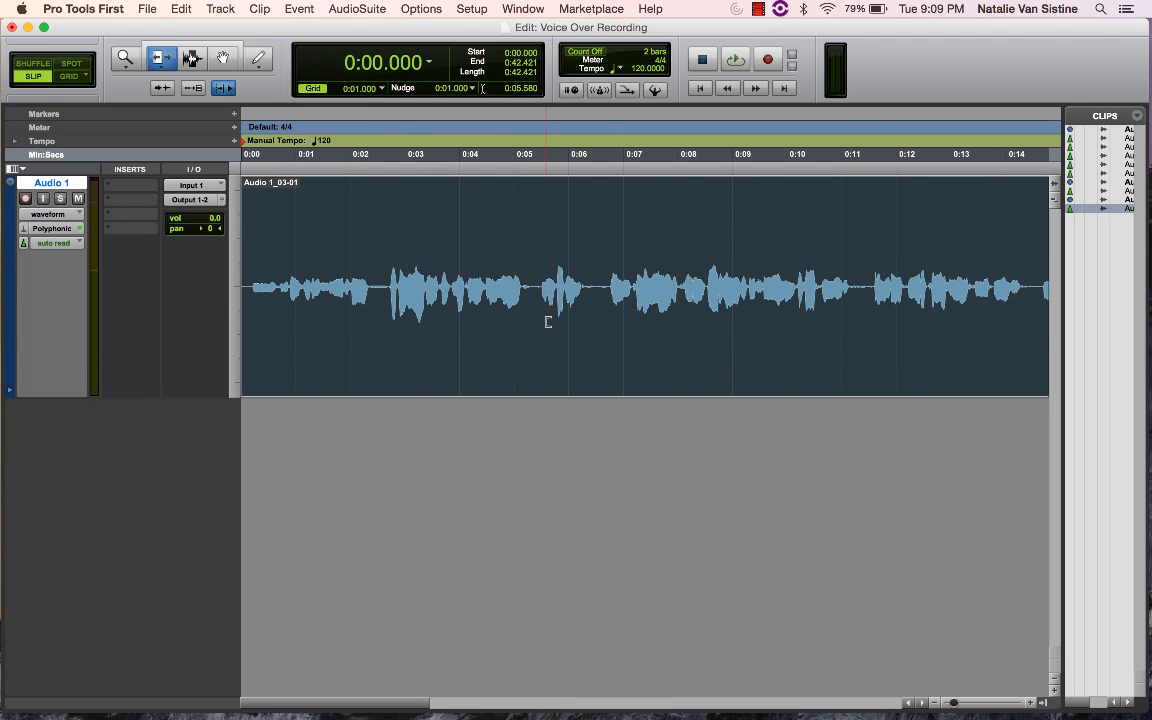
key("F7")
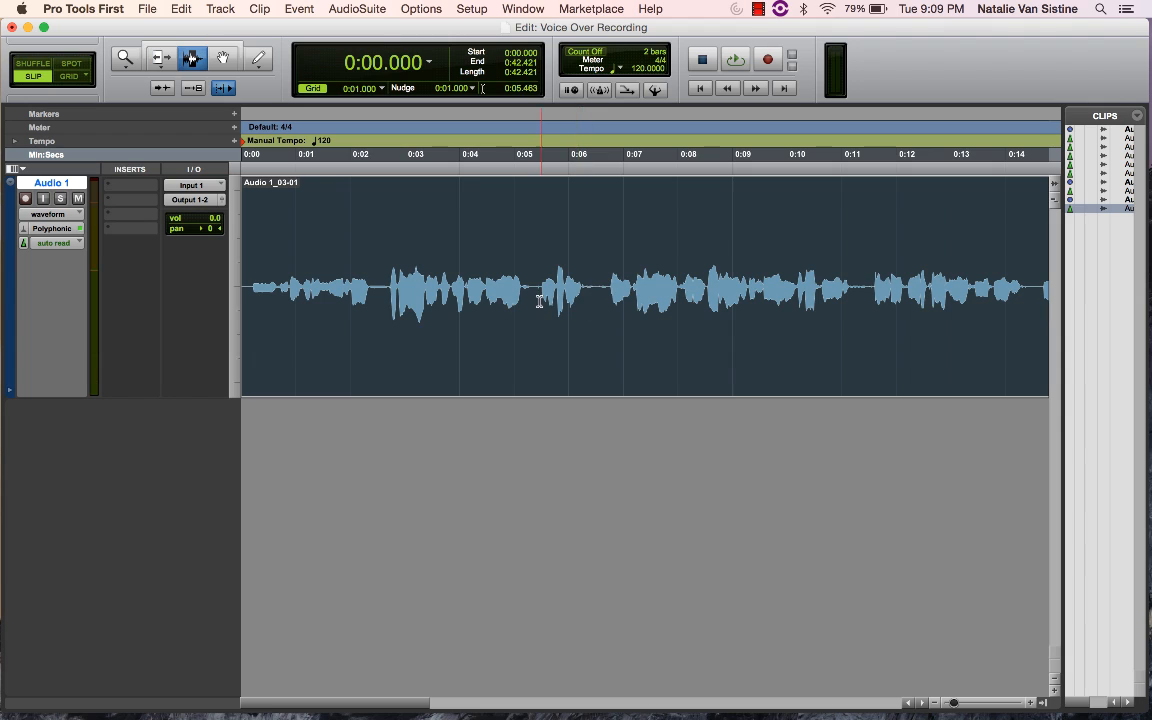
left_click(539, 301)
left_click_drag(537, 301, 596, 317)
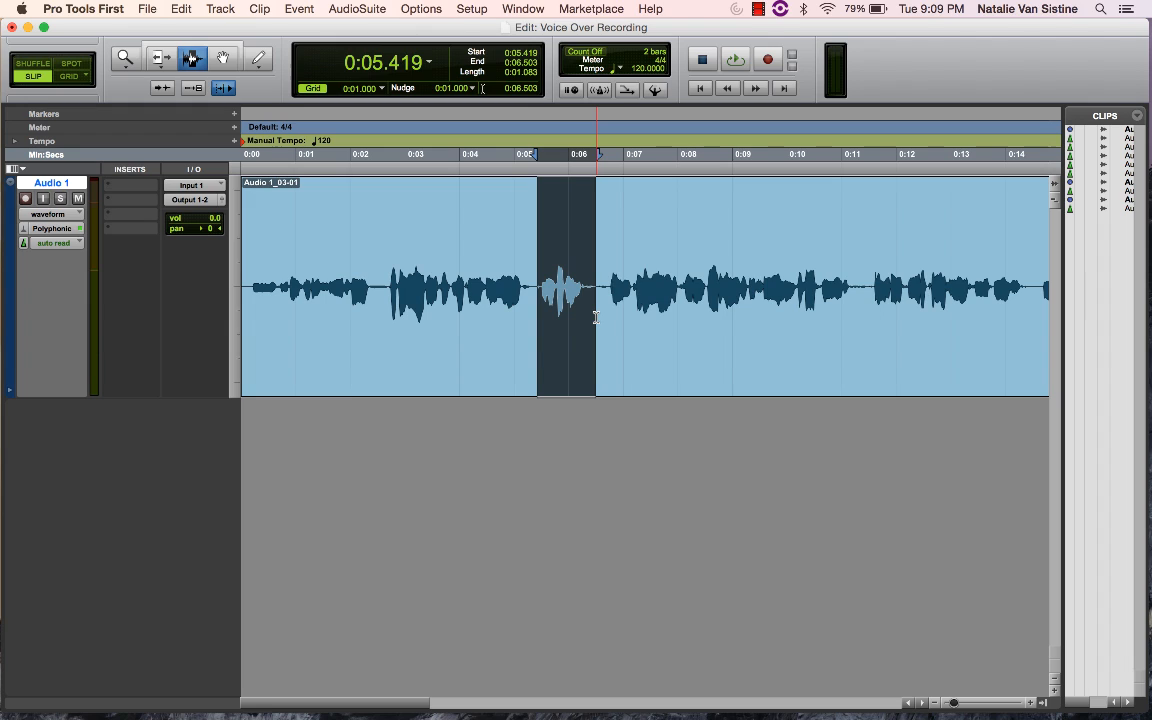
key("Delete")
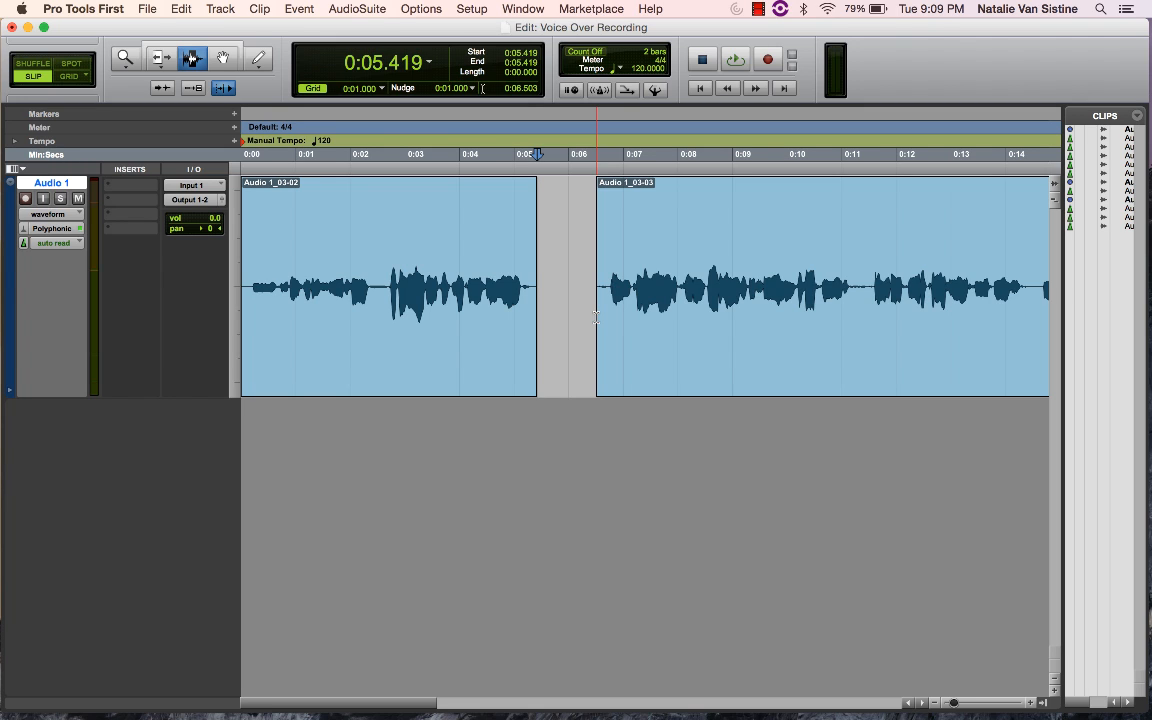
- Move the second clip back against the end of the first clip with the Grabber tool to close the gap
key("F8")
left_click(747, 281)
left_click_drag(747, 281, 714, 284)
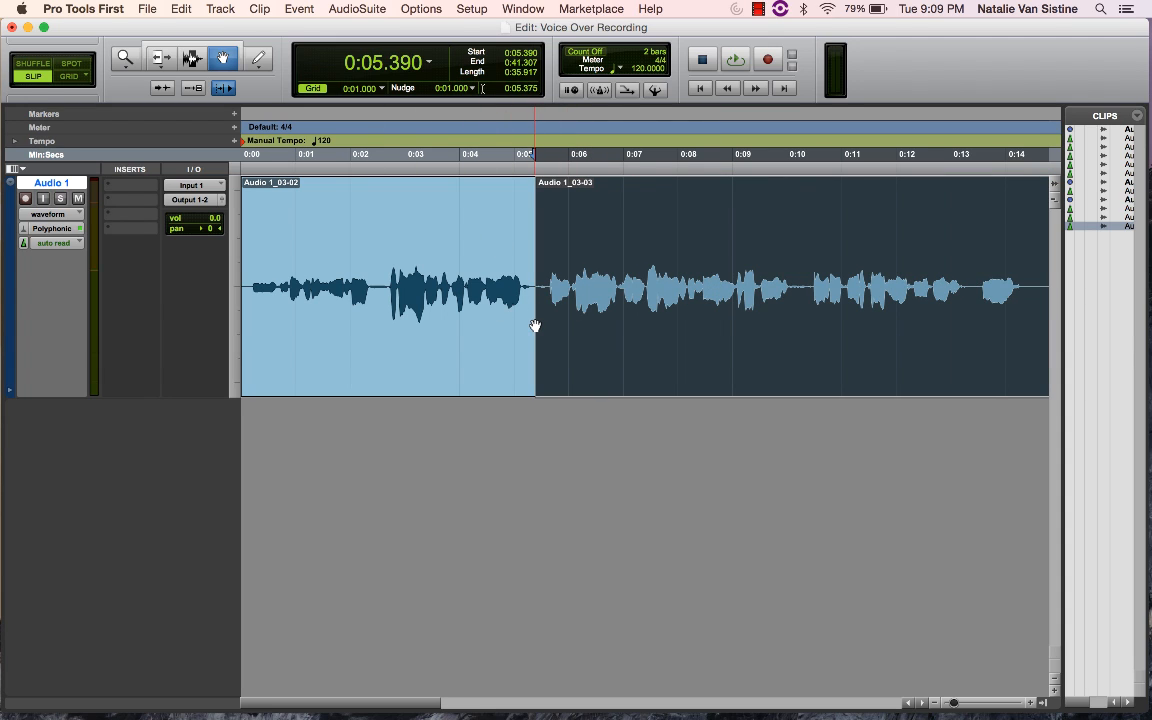
- Undo the clip move and the phrase deletion, and select the restored clip
key("super+z")
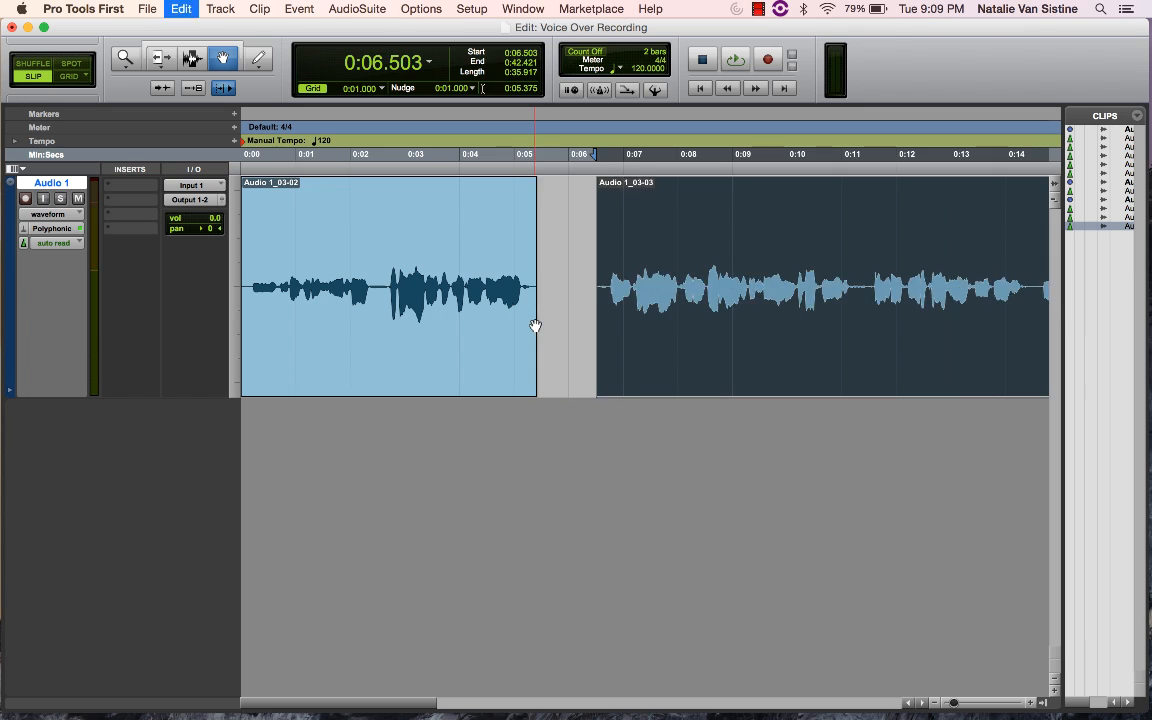
key("super+z")
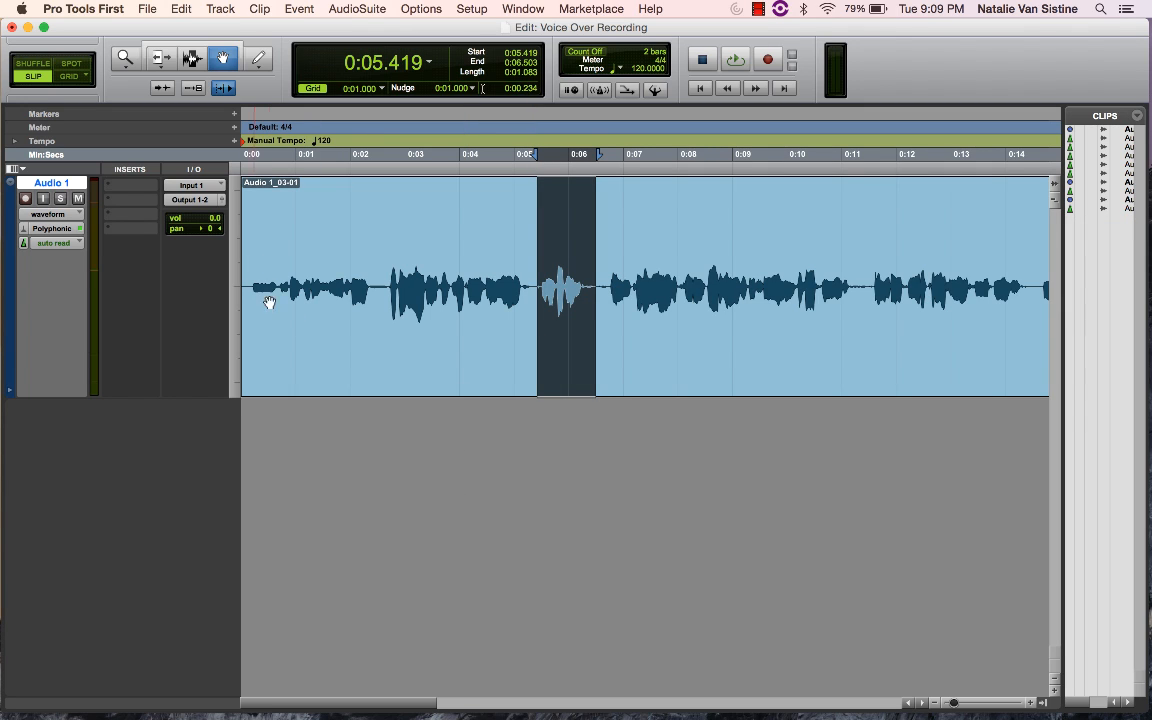
left_click(484, 368)
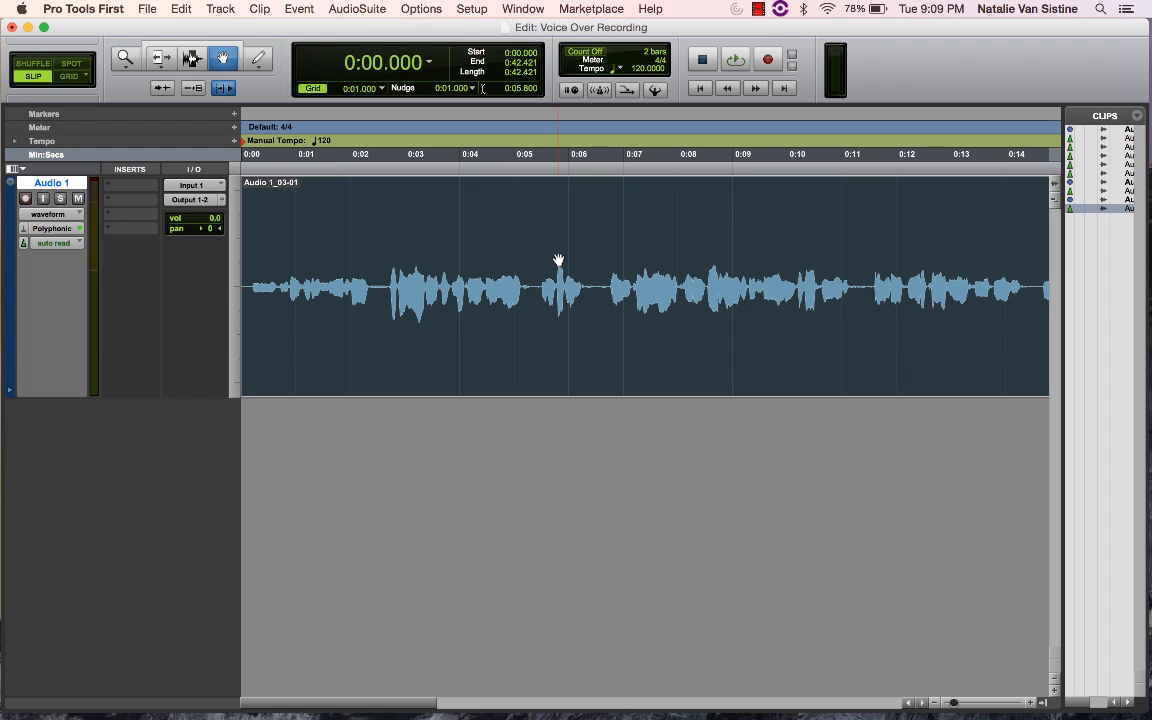
- Switch to Shuffle mode and delete the phrase between about 0:05.3 and 0:06.5 with the Selector tool
left_click(37, 65)
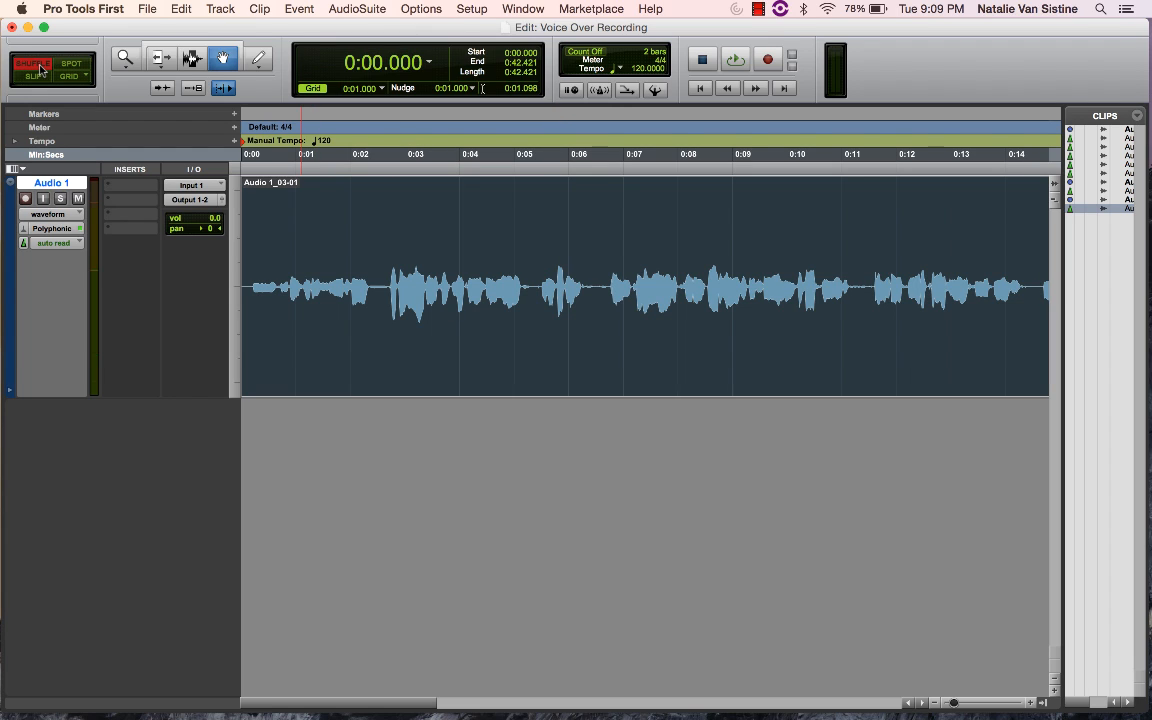
key("F7")
left_click(537, 312)
left_click_drag(533, 313, 597, 316)
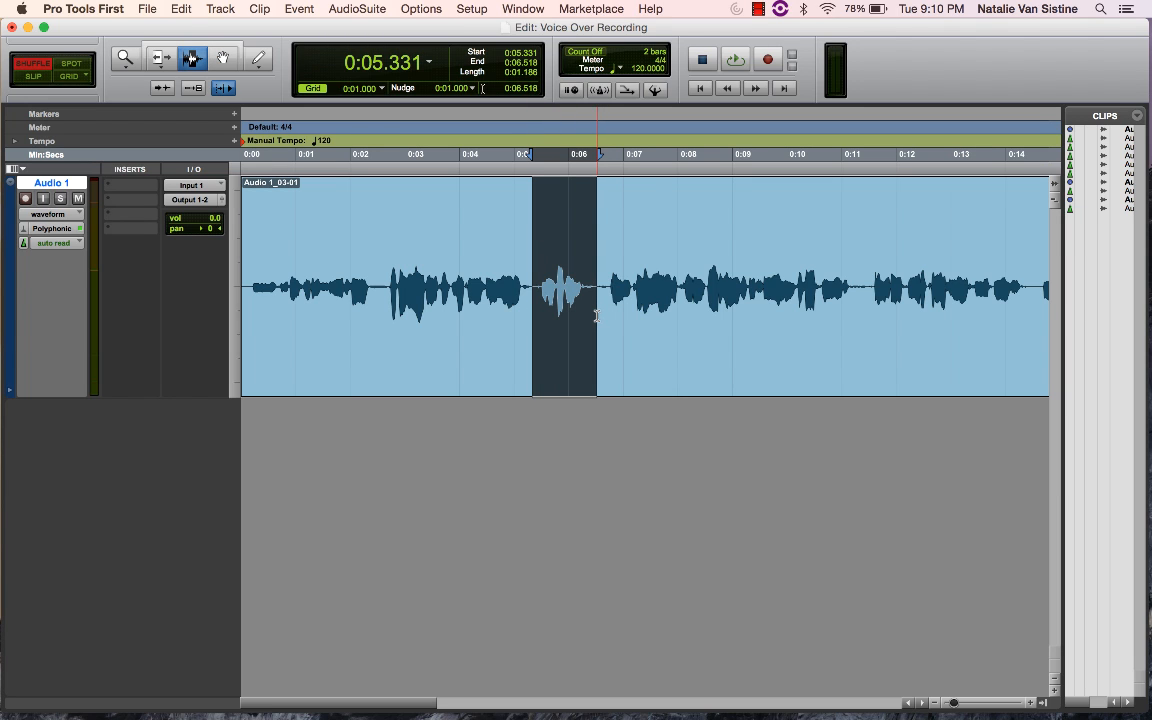
key("Delete")
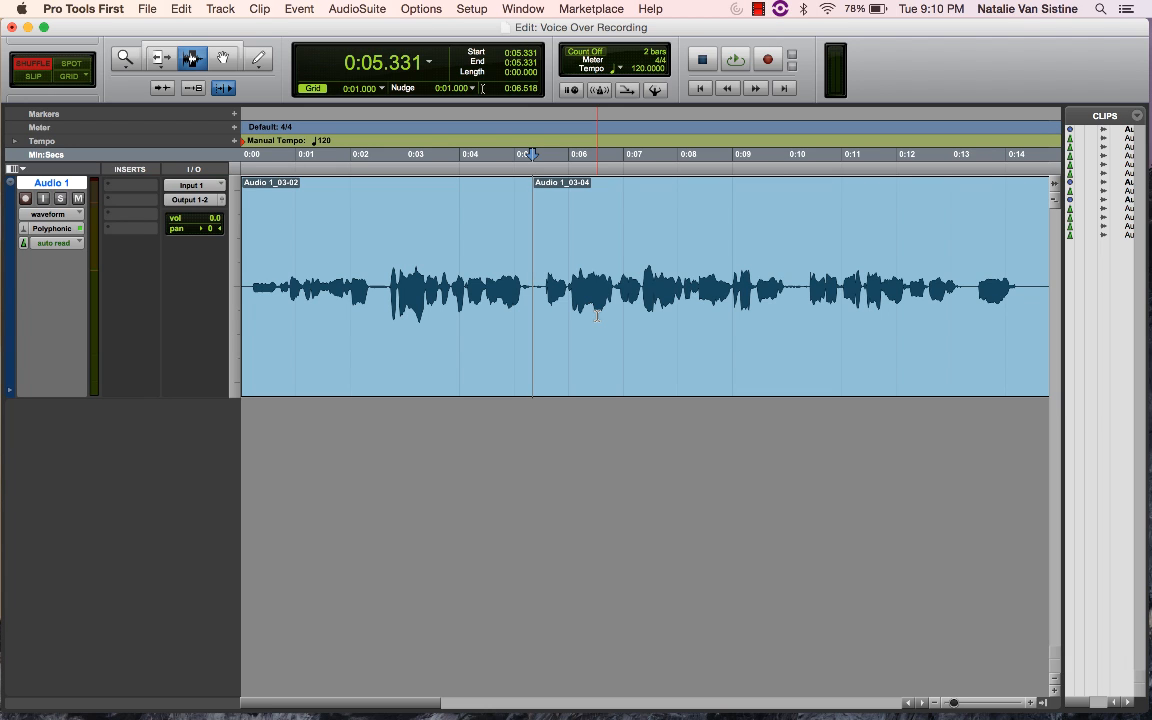
- Delete the passage between about 0:16.9 and 0:19.4 in Shuffle mode
scroll(650, 307, "right", 10)
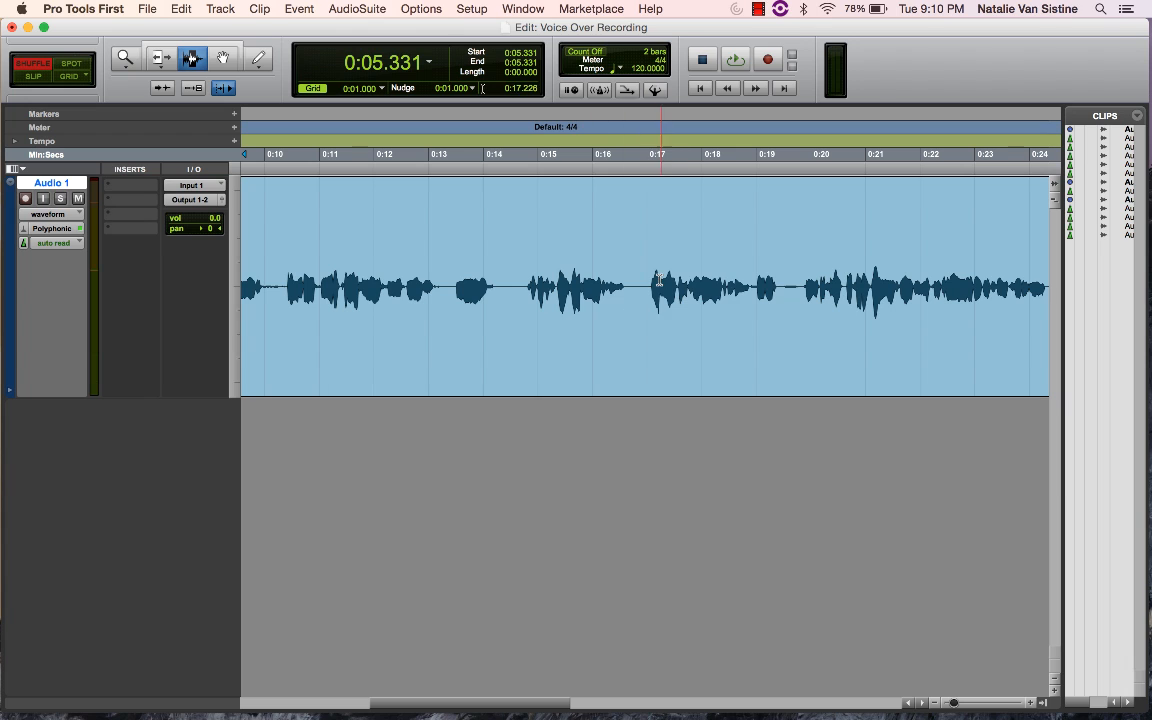
left_click_drag(644, 312, 779, 312)
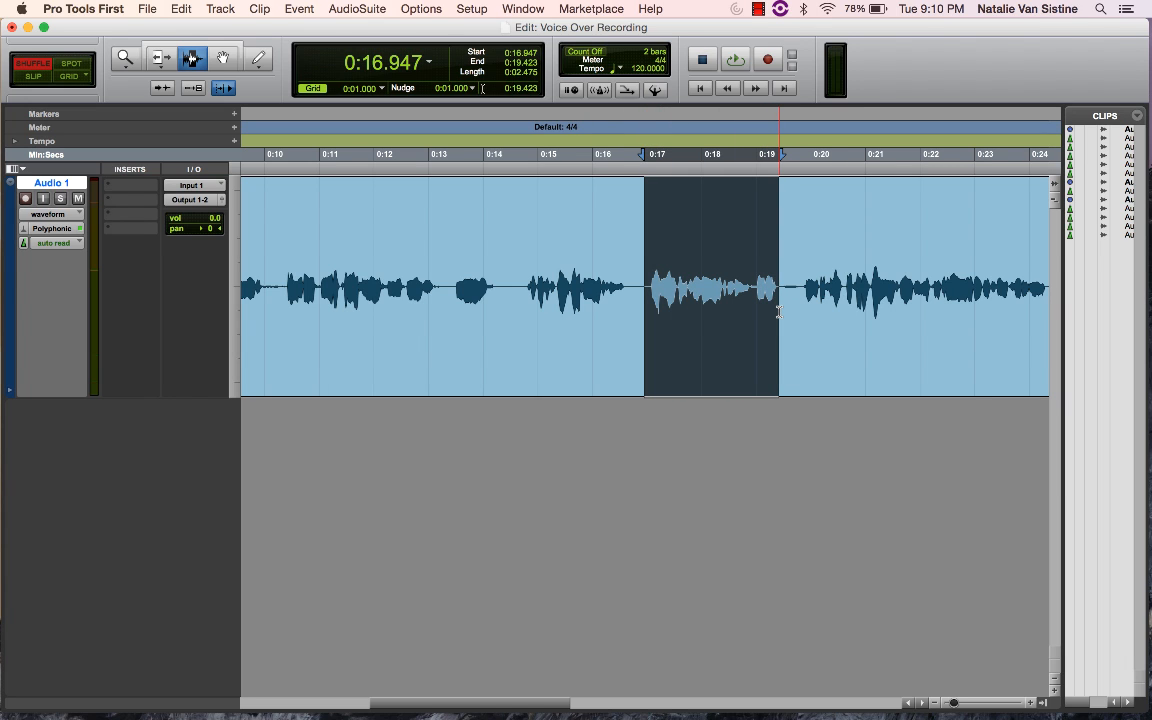
key("Delete")
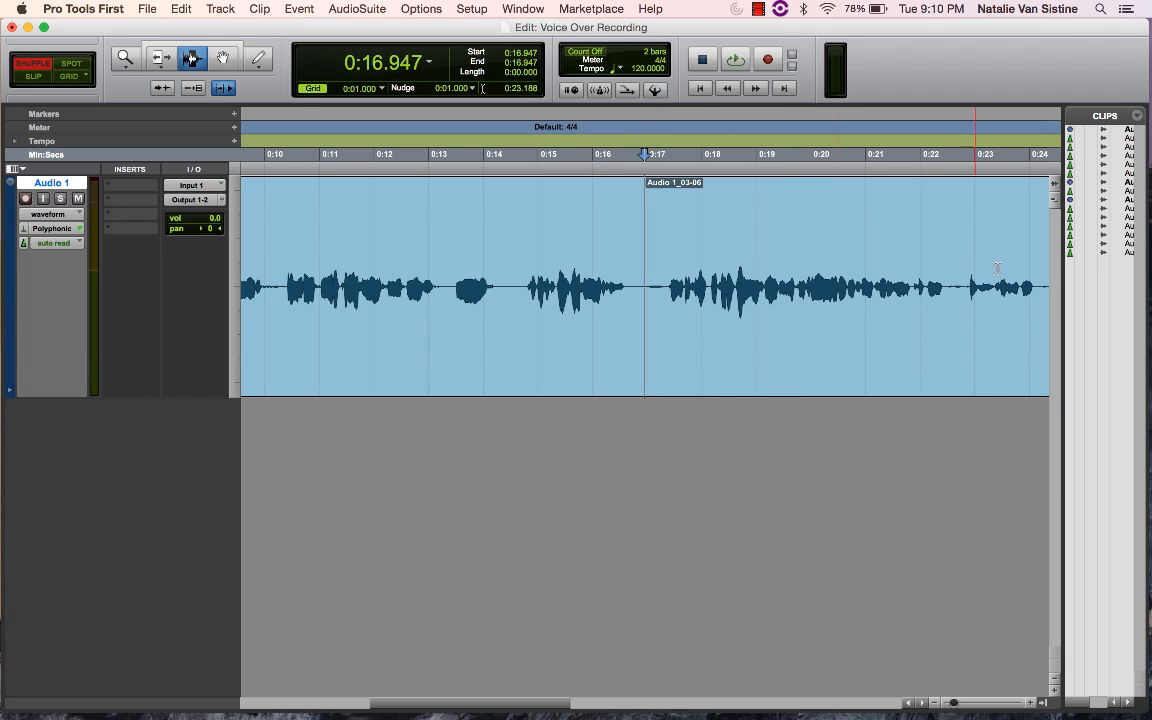
- Switch the edit mode back to Slip, with the timeline showing the section from about 0:15 to 0:28
scroll(729, 309, "right", 3)
scroll(729, 309, "right", 3)
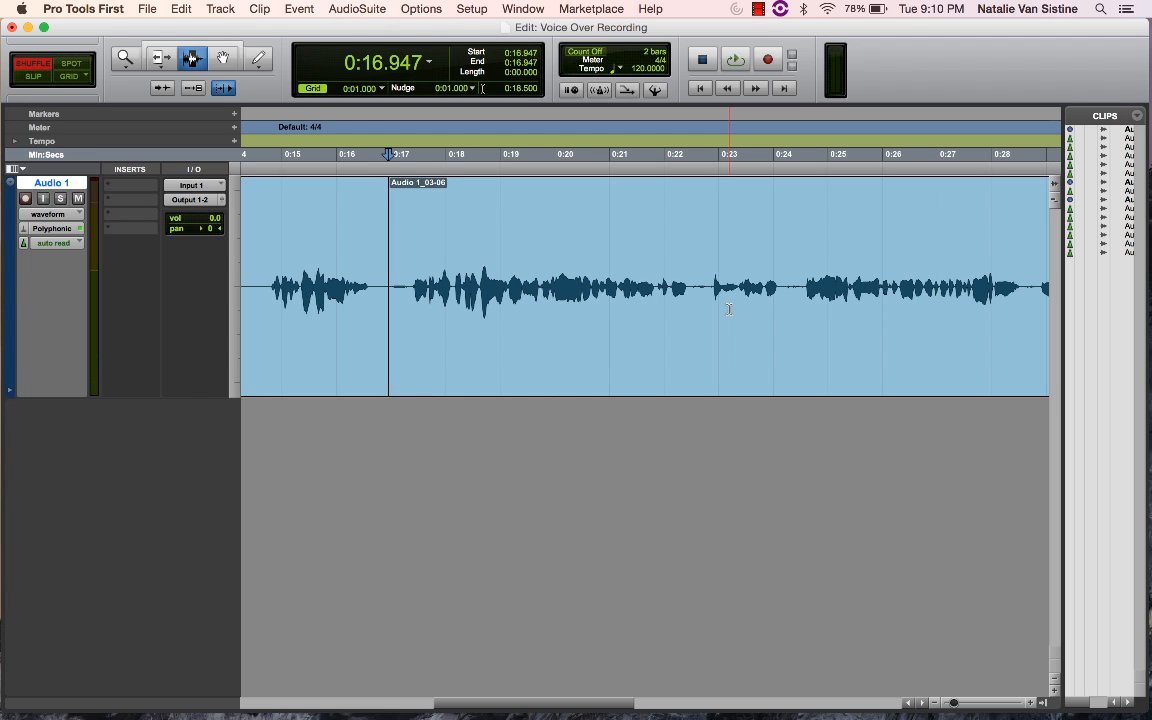
left_click(40, 80)
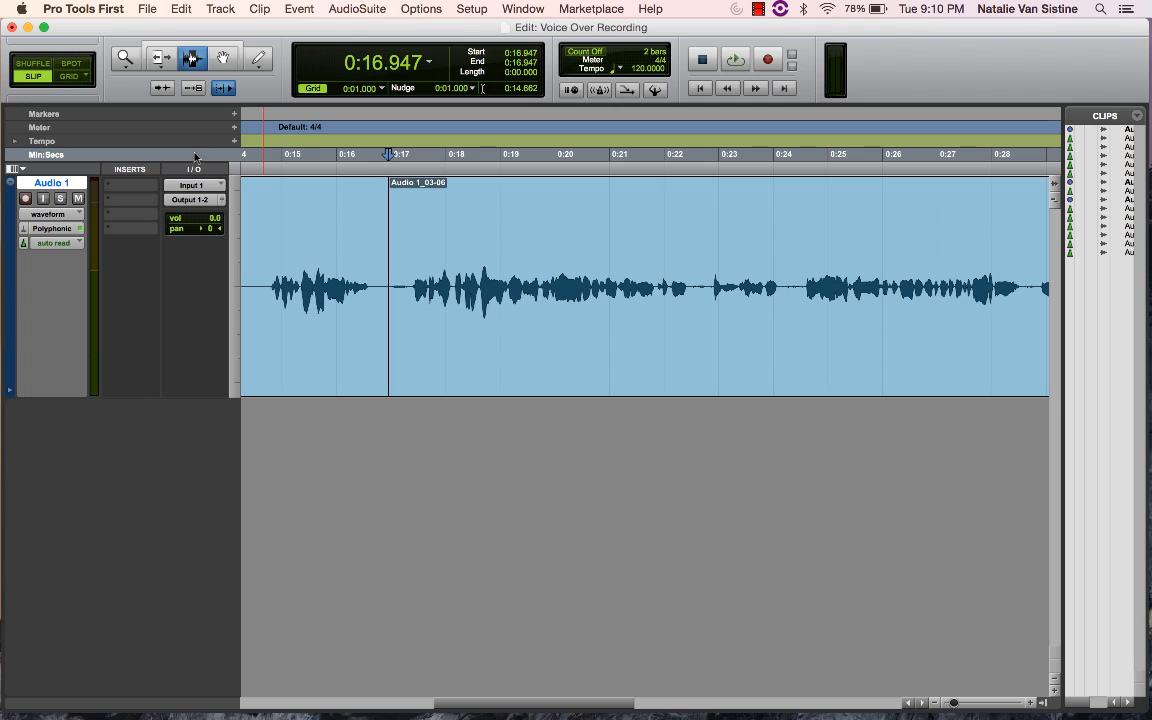
- Move the clip starting at about 0:16.9 to about 0:23.9 in Slip mode with the Grabber tool, and move it back against the preceding clip
left_click(222, 58)
left_click_drag(411, 275, 789, 265)
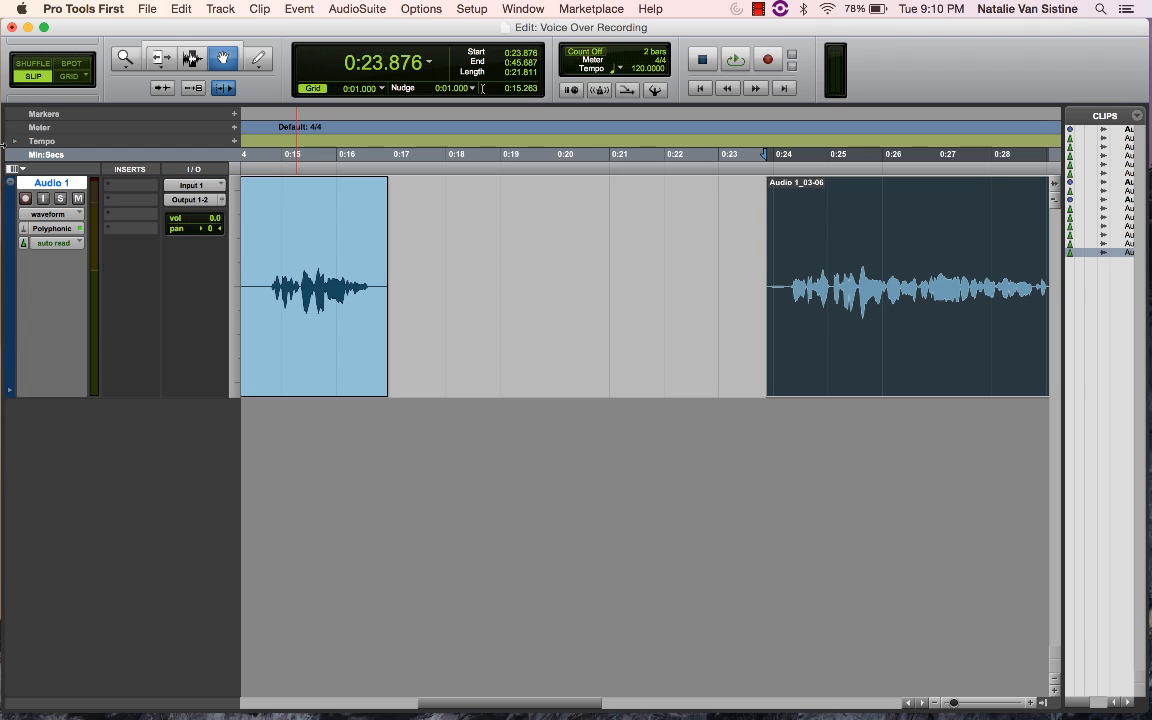
left_click_drag(812, 286, 468, 265)
- Switch to Shuffle mode and delete the phrase between about 0:22.8 and 0:24.1 with the Selector tool
key("F1")
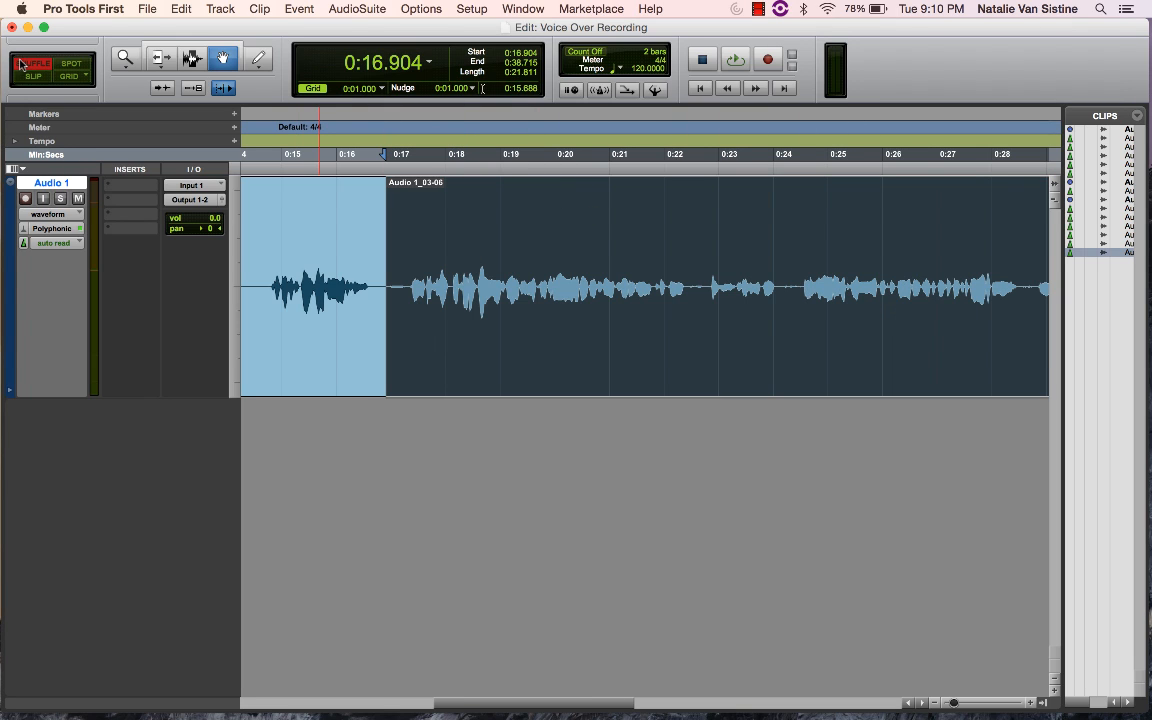
key("F7")
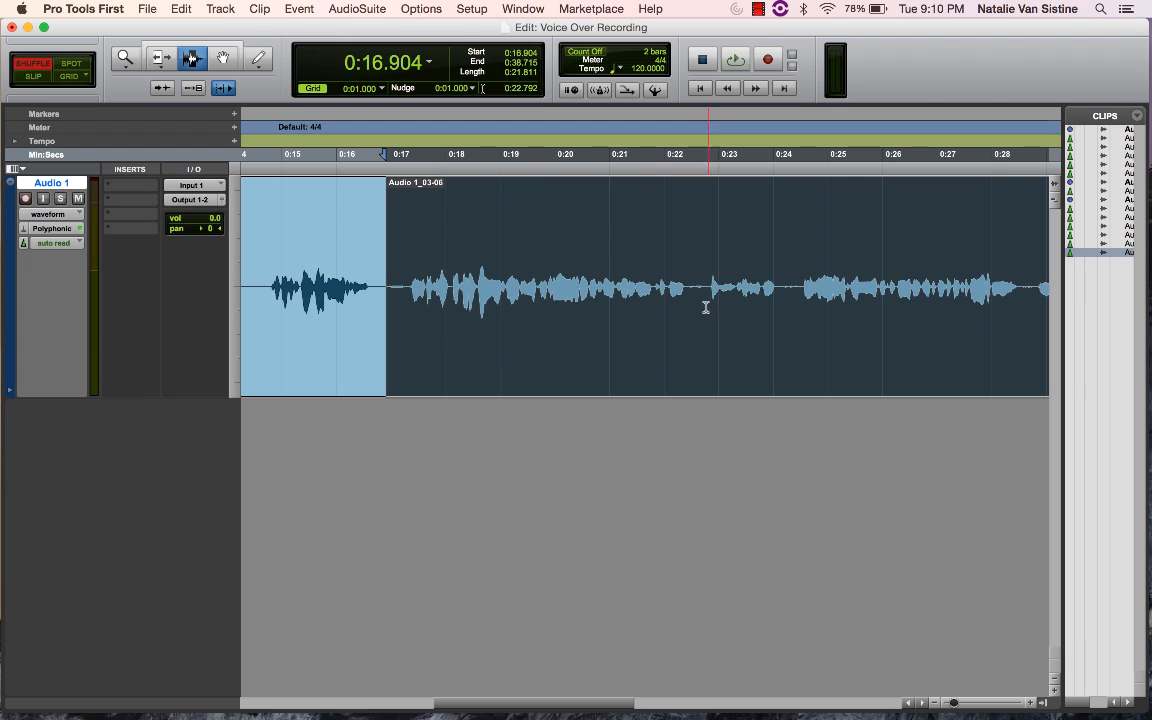
left_click_drag(706, 308, 779, 309)
key("shift+slash")
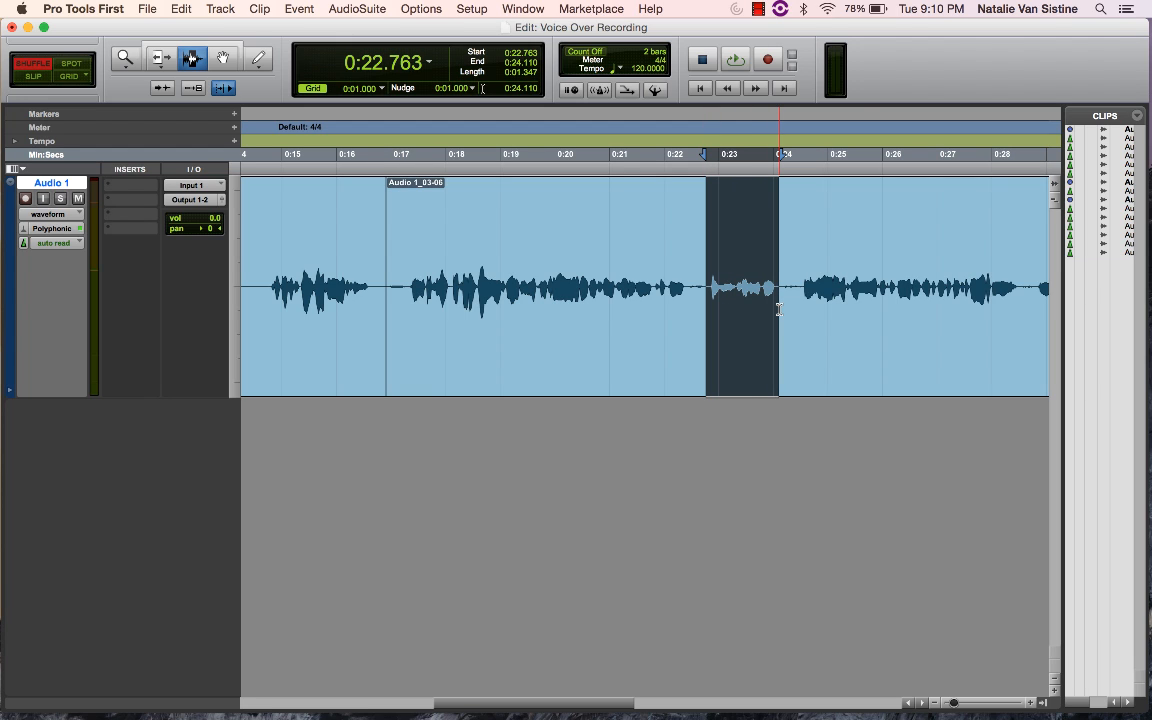
key("Delete")
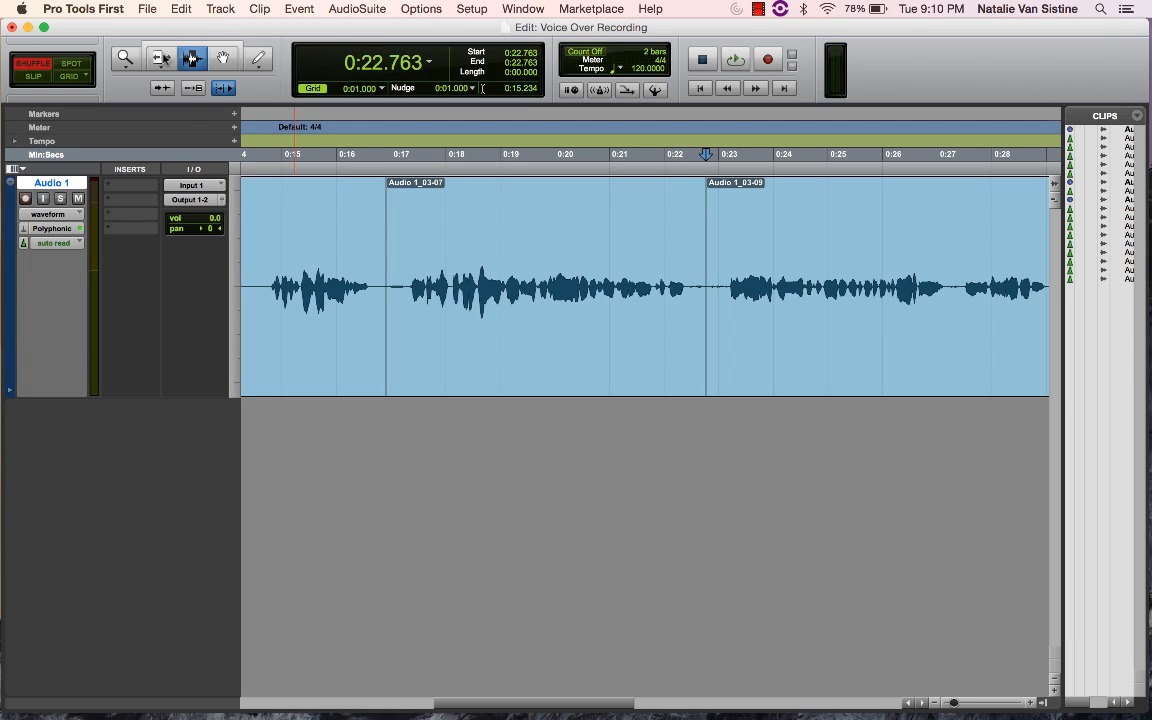
- Extend the end of the clip before the last cut to about 0:24.2 with the Trim tool, and trim it back to about 0:22.8
left_click(165, 60)
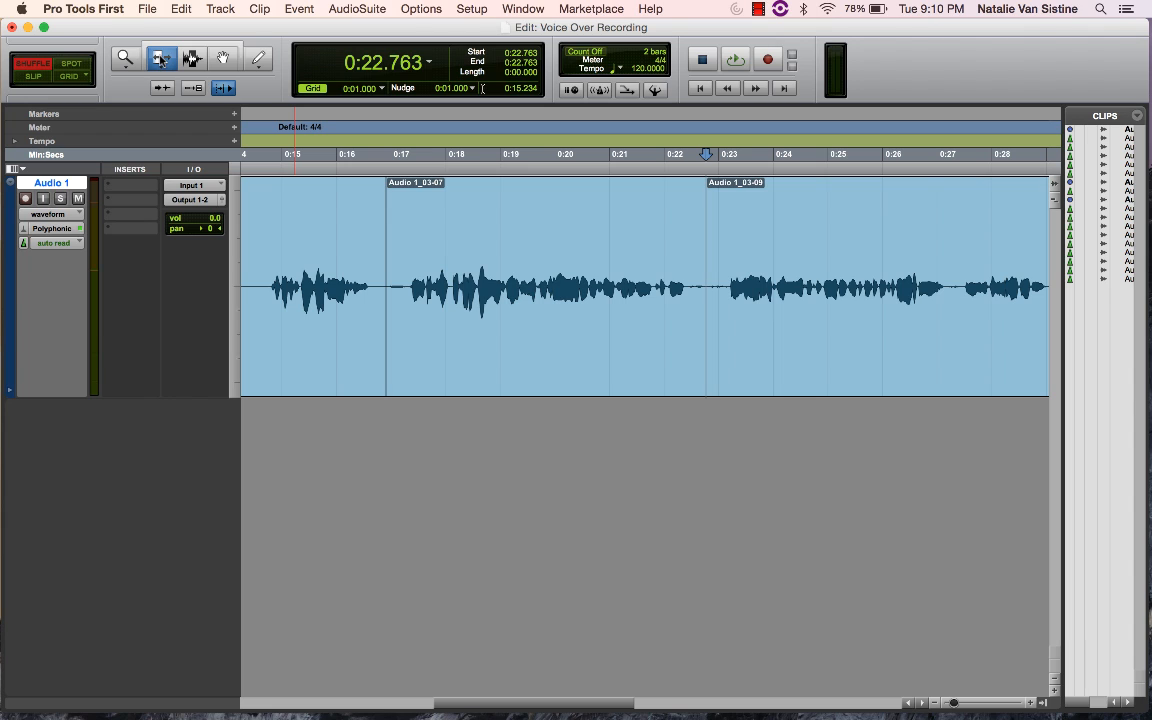
left_click(702, 297)
left_click_drag(702, 297, 753, 300)
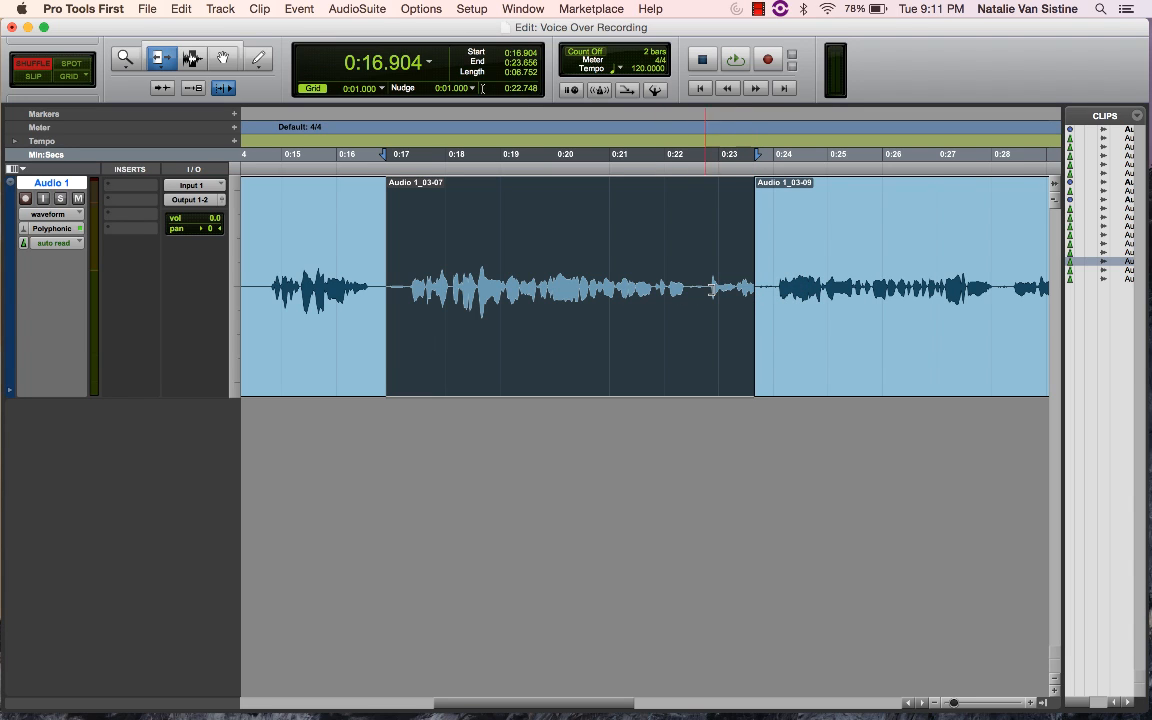
left_click_drag(731, 293, 779, 299)
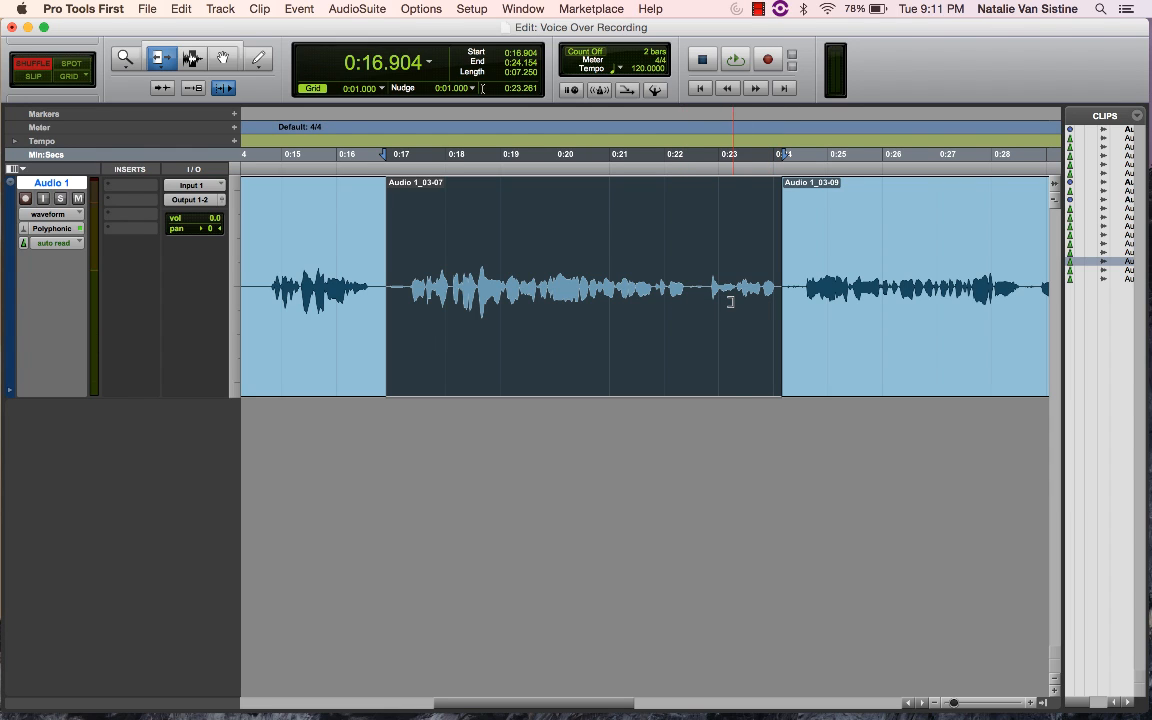
left_click_drag(730, 301, 704, 321)
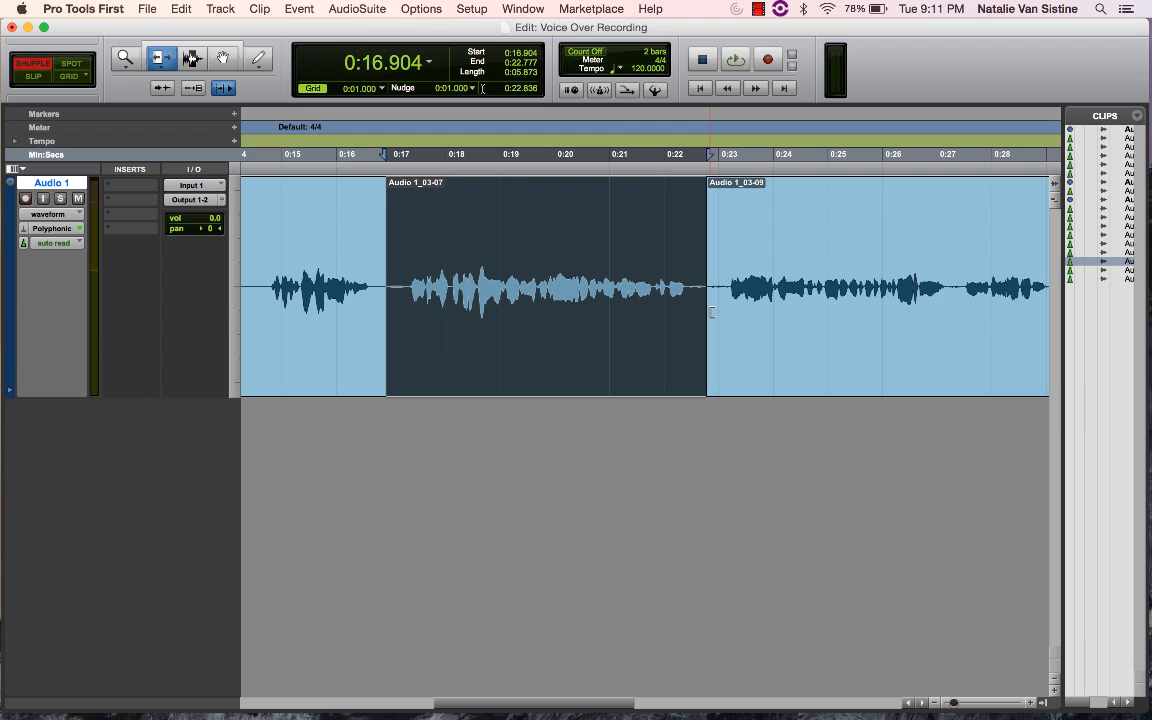
- Delete the passage between about 0:27.2 and 0:29.5 in Shuffle mode with the Selector tool
key("F6")
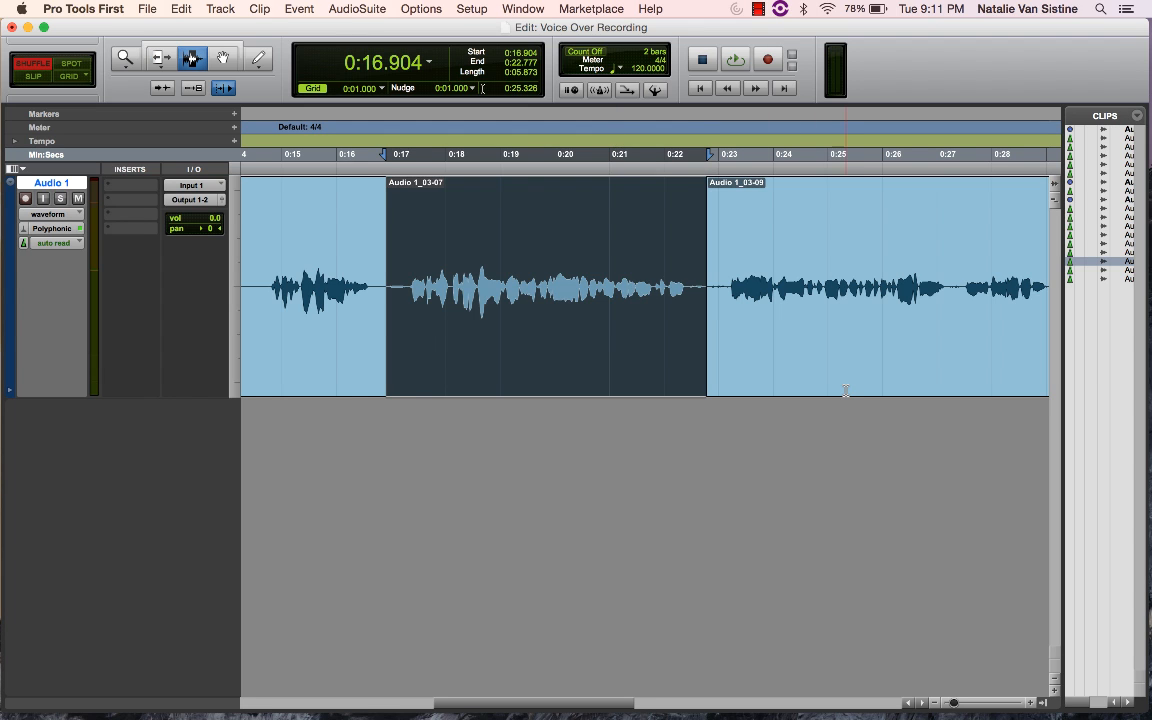
scroll(845, 390, "right", 3)
scroll(845, 390, "right", 6)
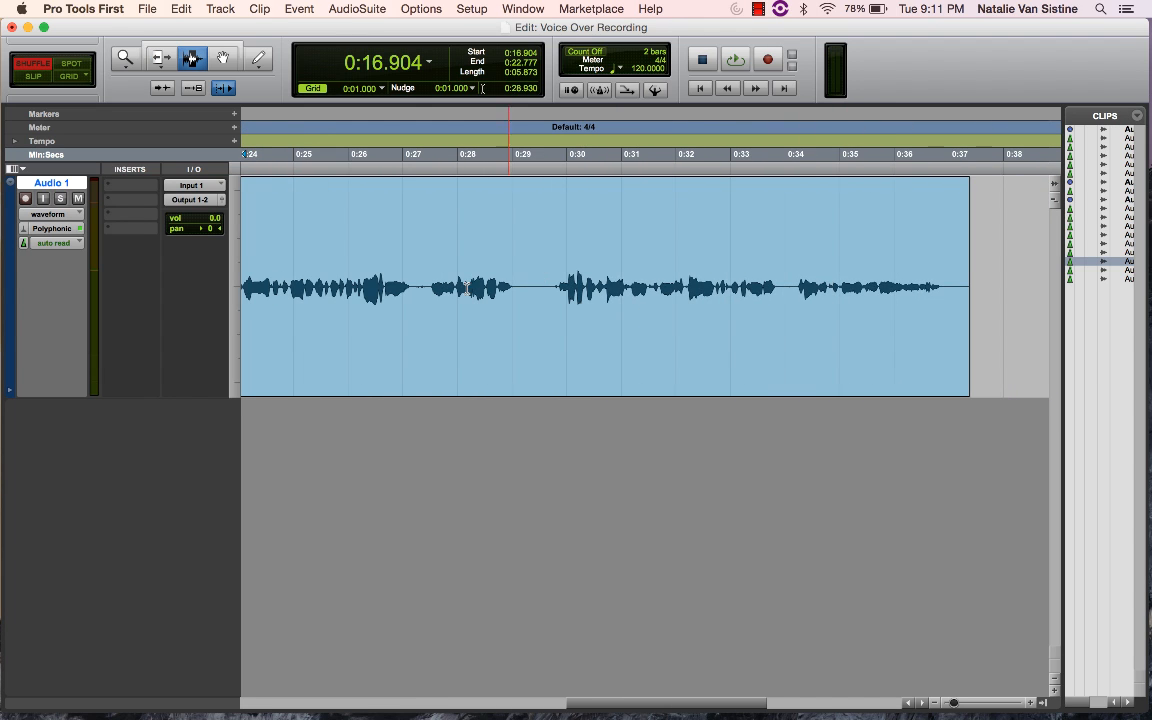
left_click_drag(412, 290, 543, 321)
key("Delete")
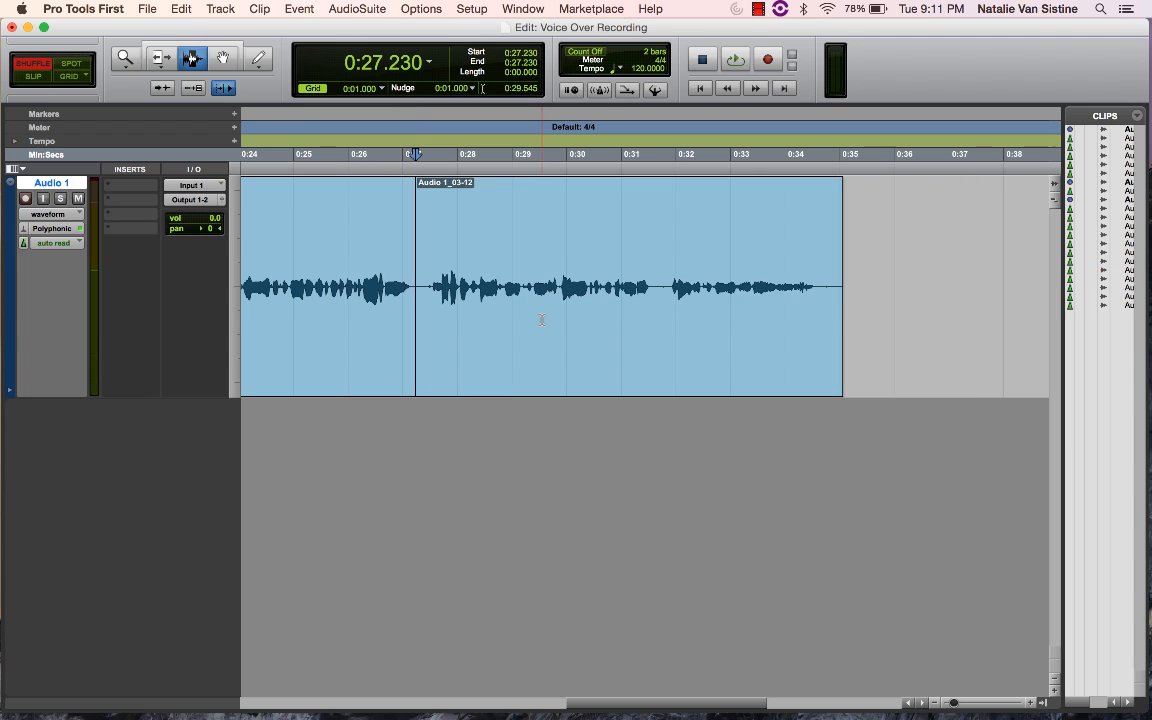
- Select all five clips on the Audio 1 track with the Grabber tool and group them into one clip
key("super+bracketleft")
key("super+bracketleft")
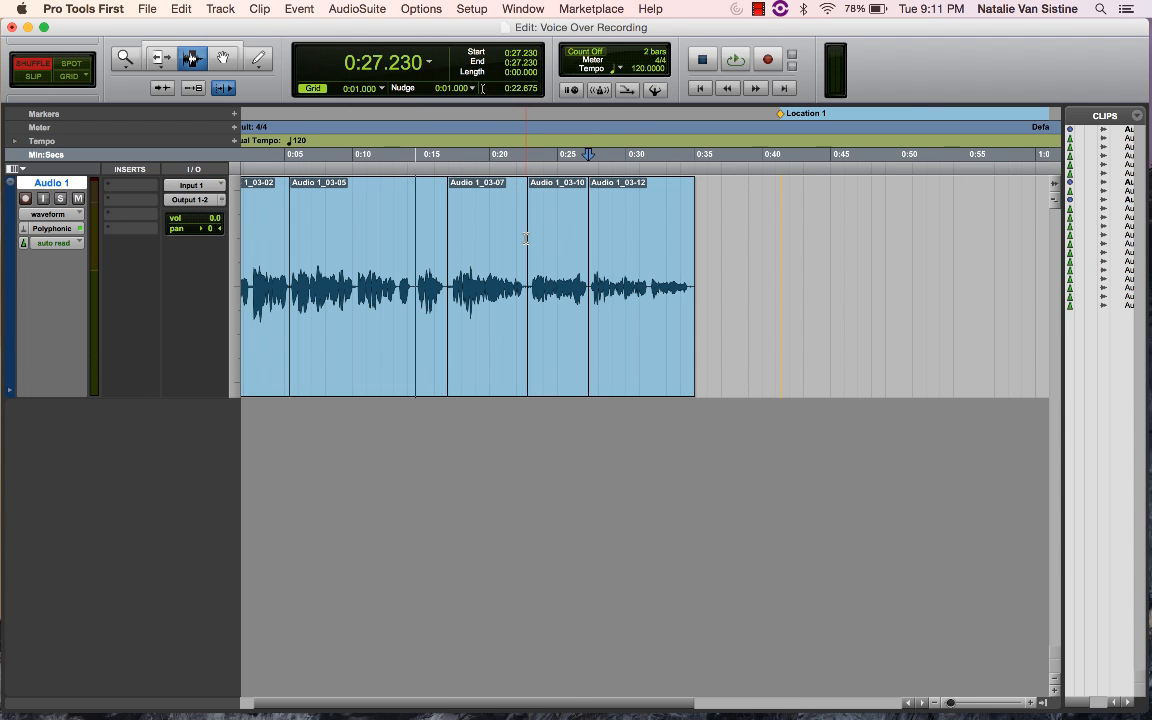
key("super+bracketleft")
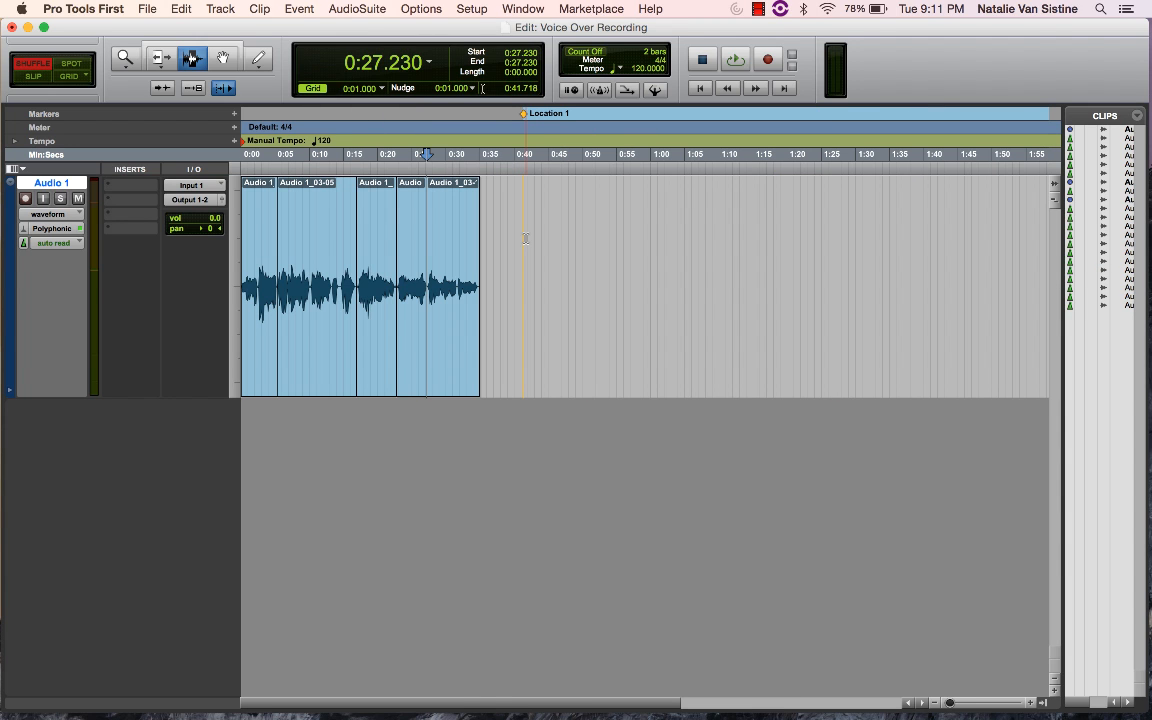
key("super+bracketright")
key("super+bracketright")
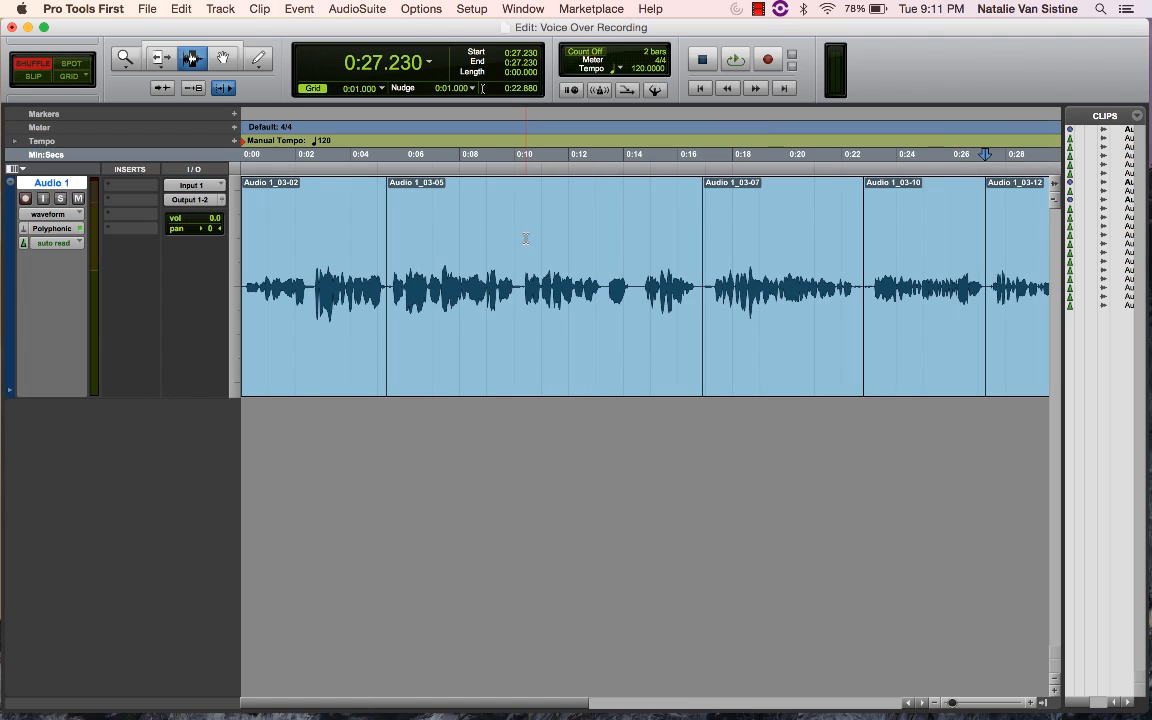
key("super+bracketleft")
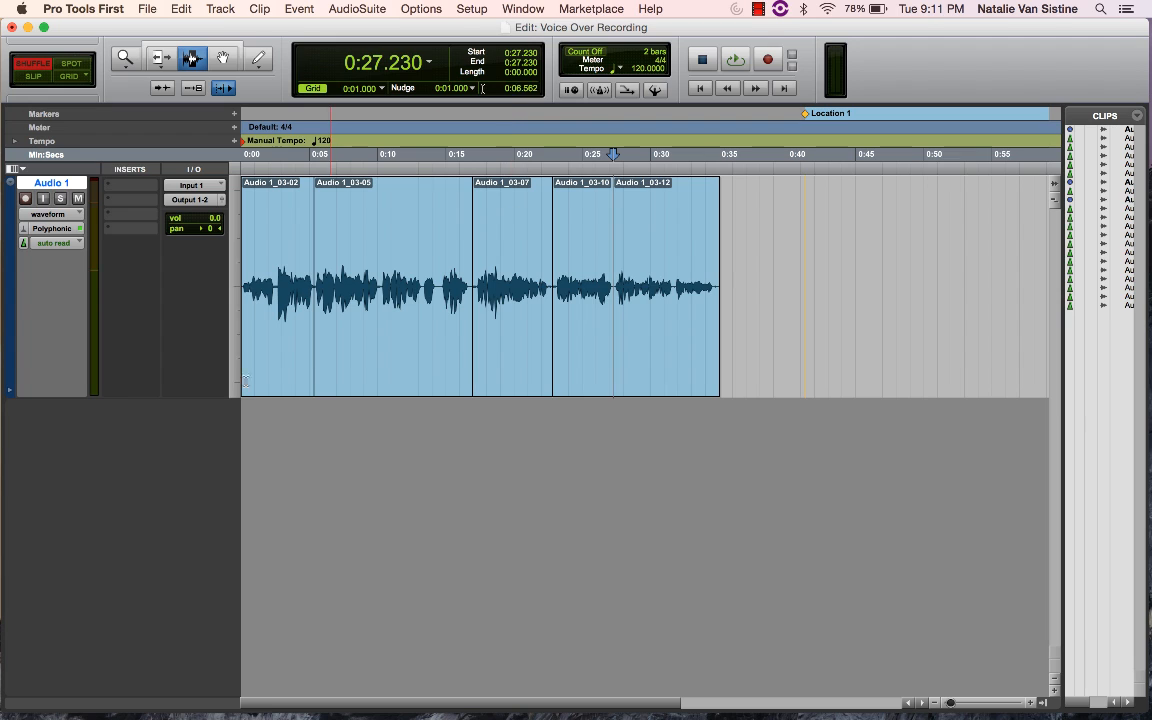
left_click(291, 255)
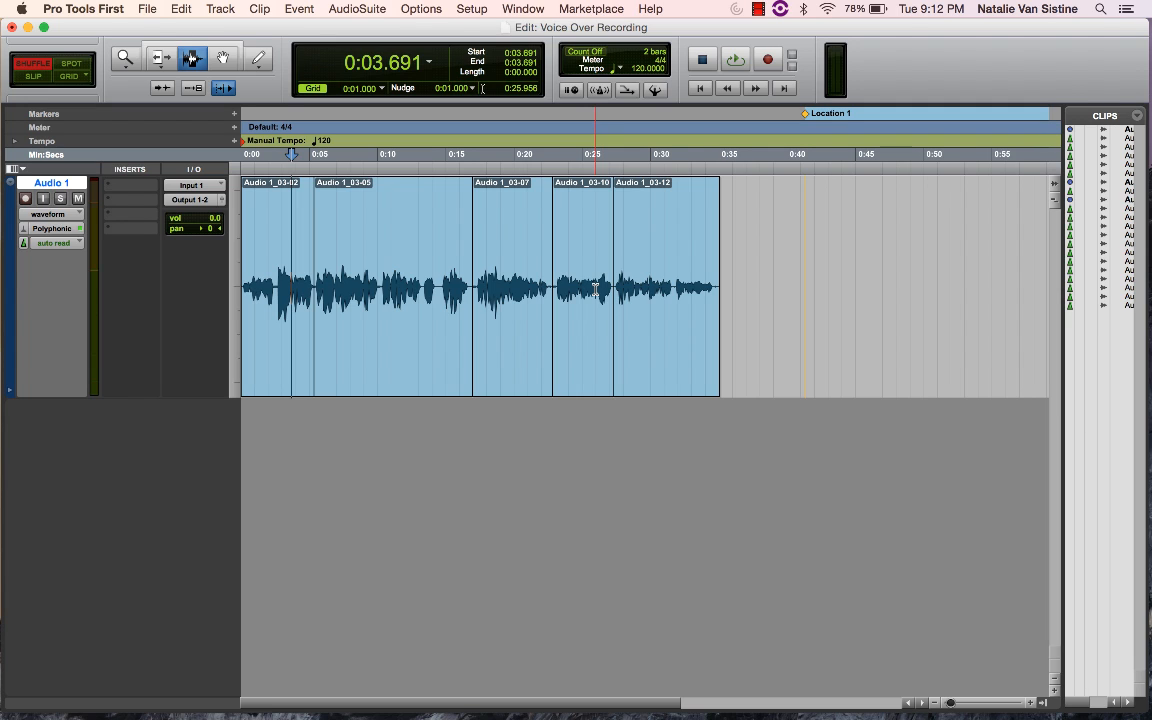
key("F8")
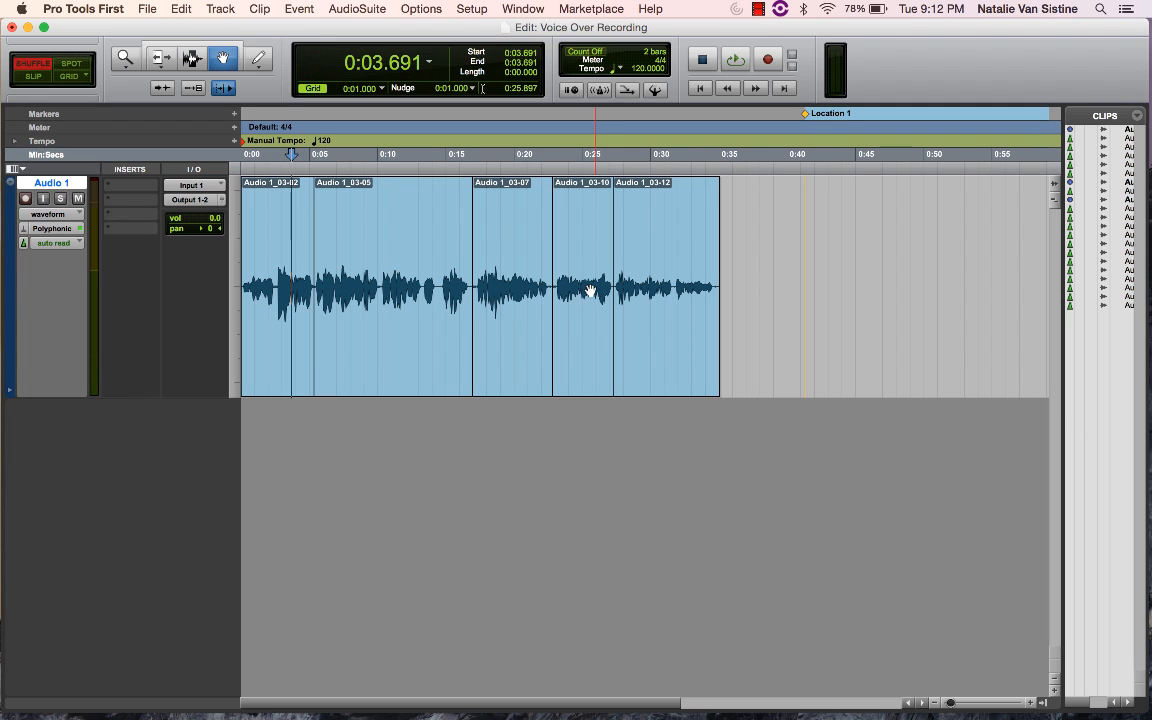
left_click(257, 248)
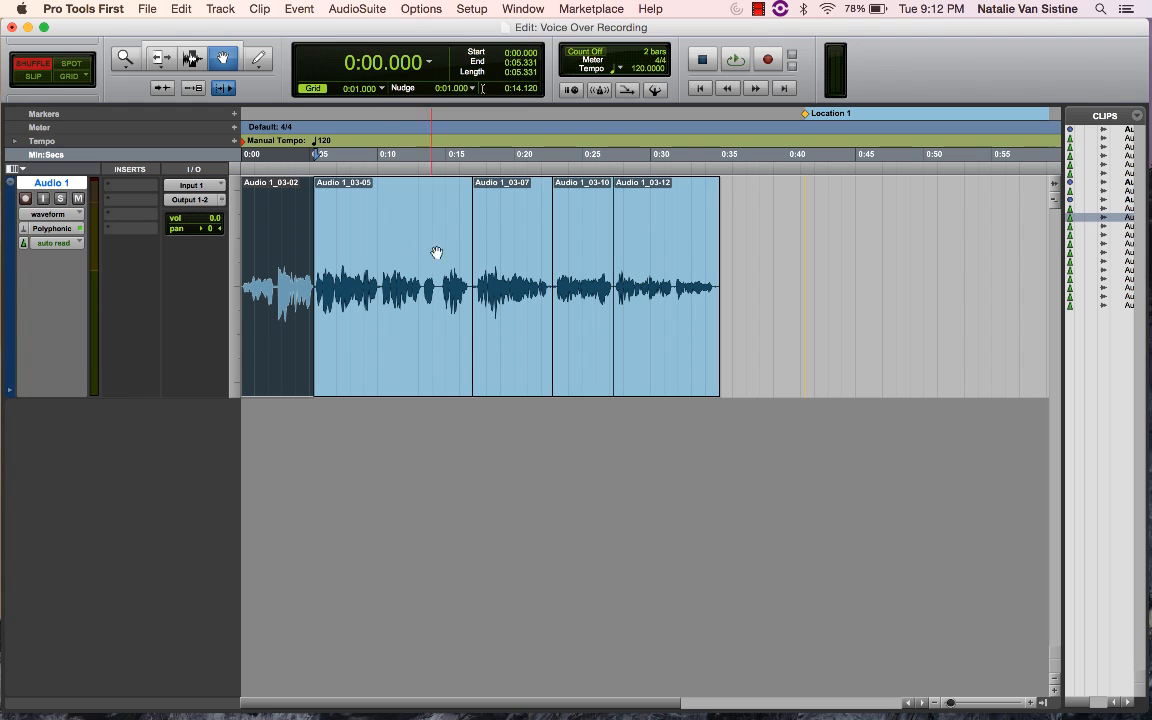
left_click(680, 220, "shift")
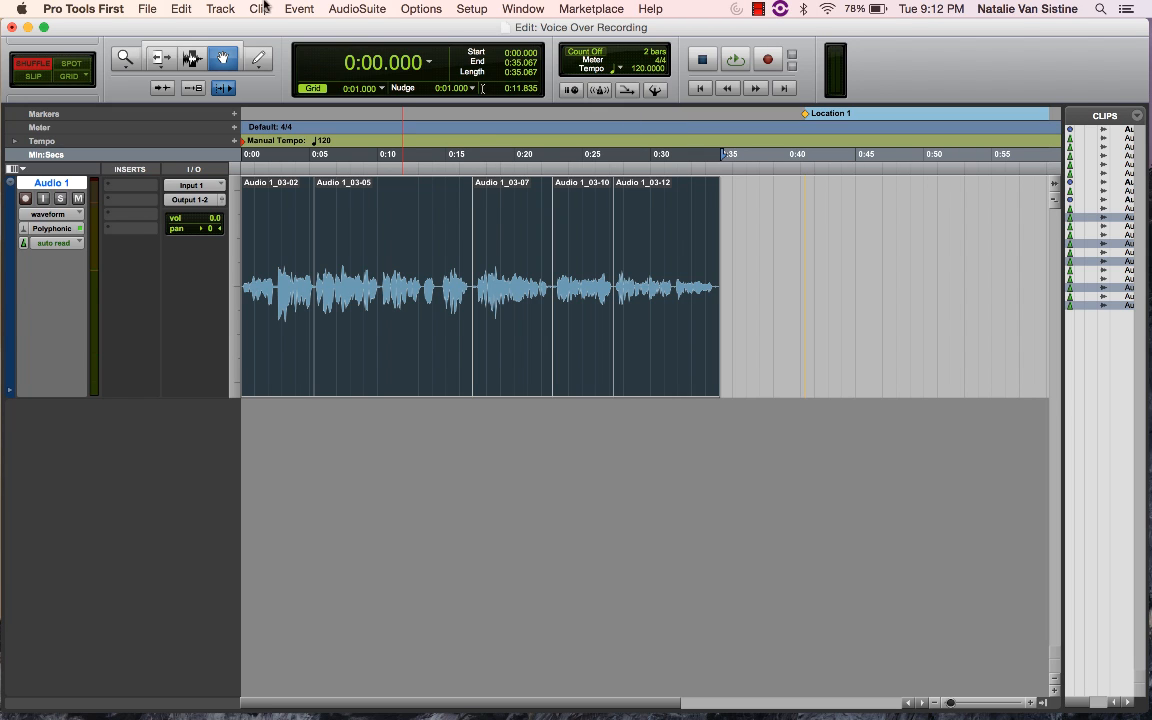
left_click(190, 8)
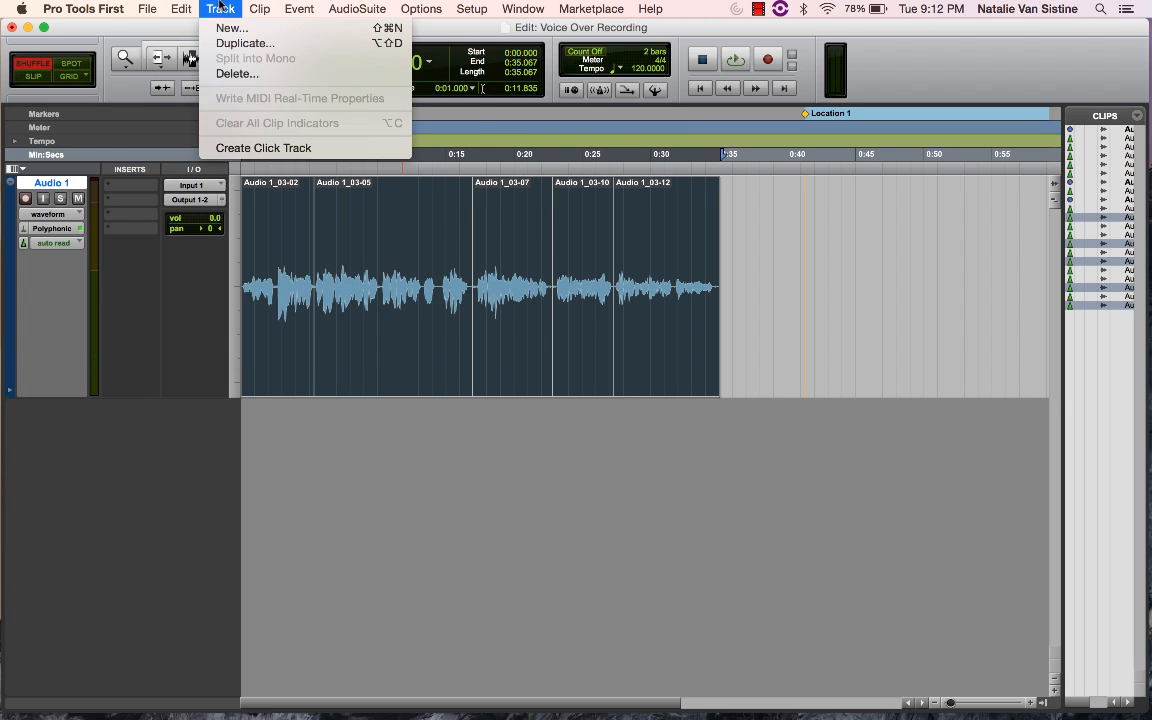
mouse_move(410, 8)
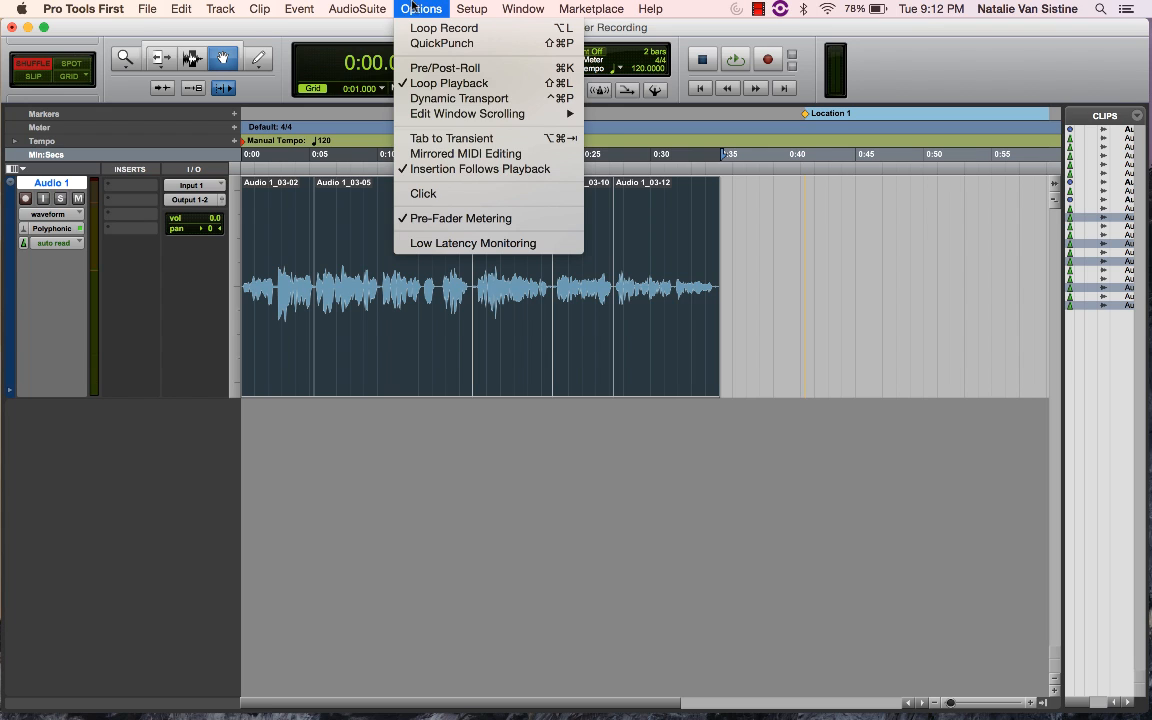
mouse_move(530, 8)
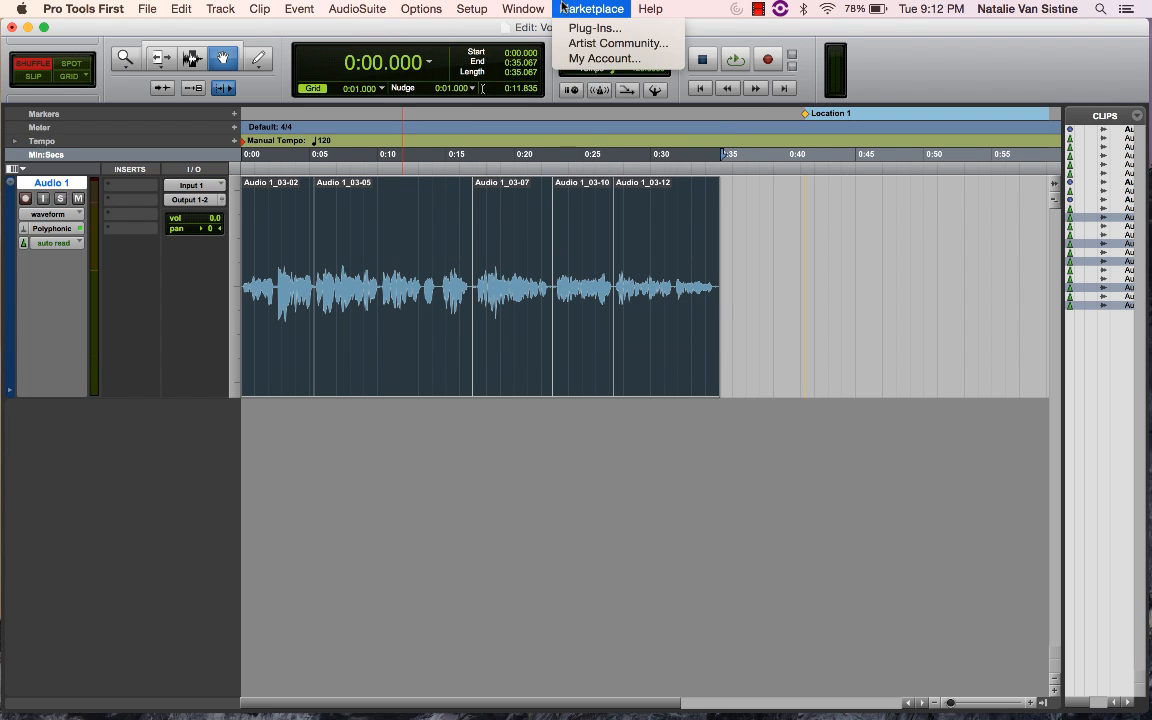
mouse_move(259, 8)
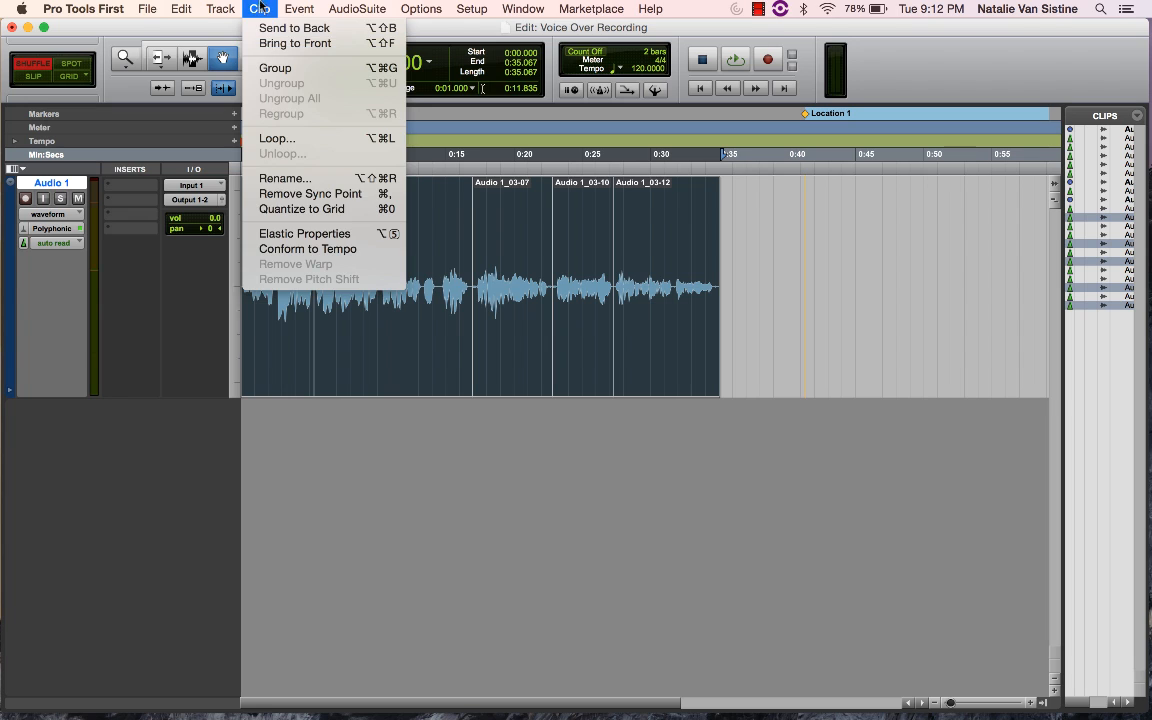
left_click(300, 68)
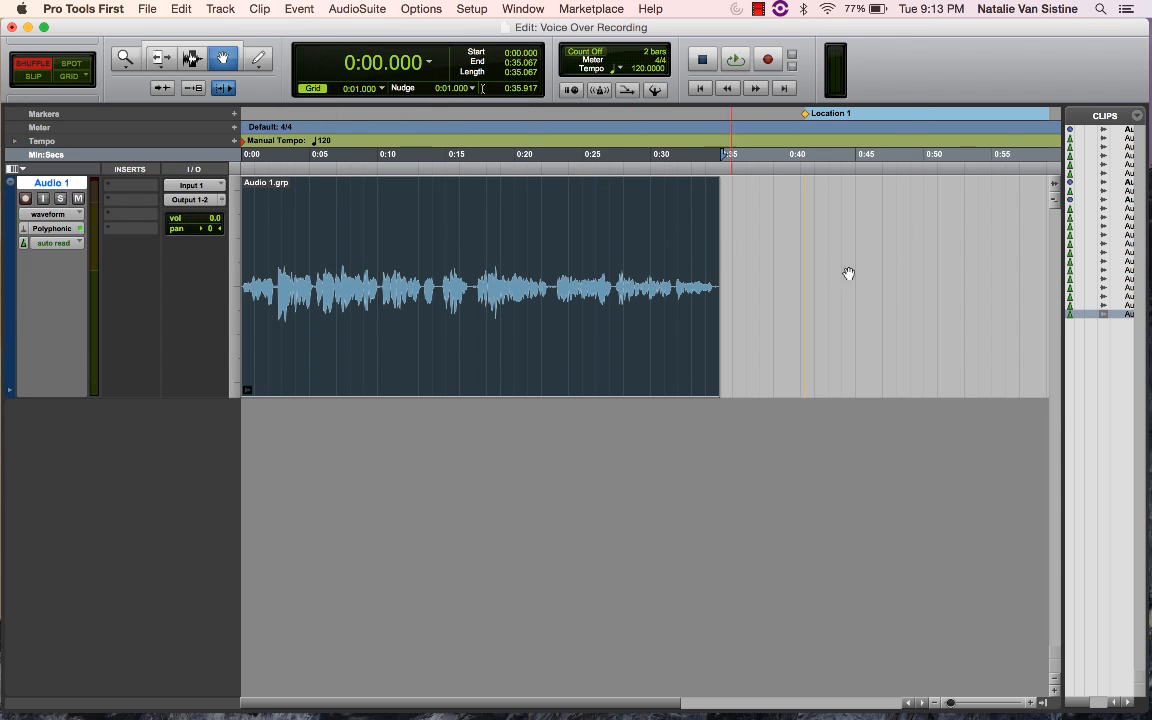
- Widen the Clips list until the full clip names show, and look through the Audio 1 recordings and their edited clips
left_click_drag(1067, 354, 940, 340)
left_click(1051, 183)
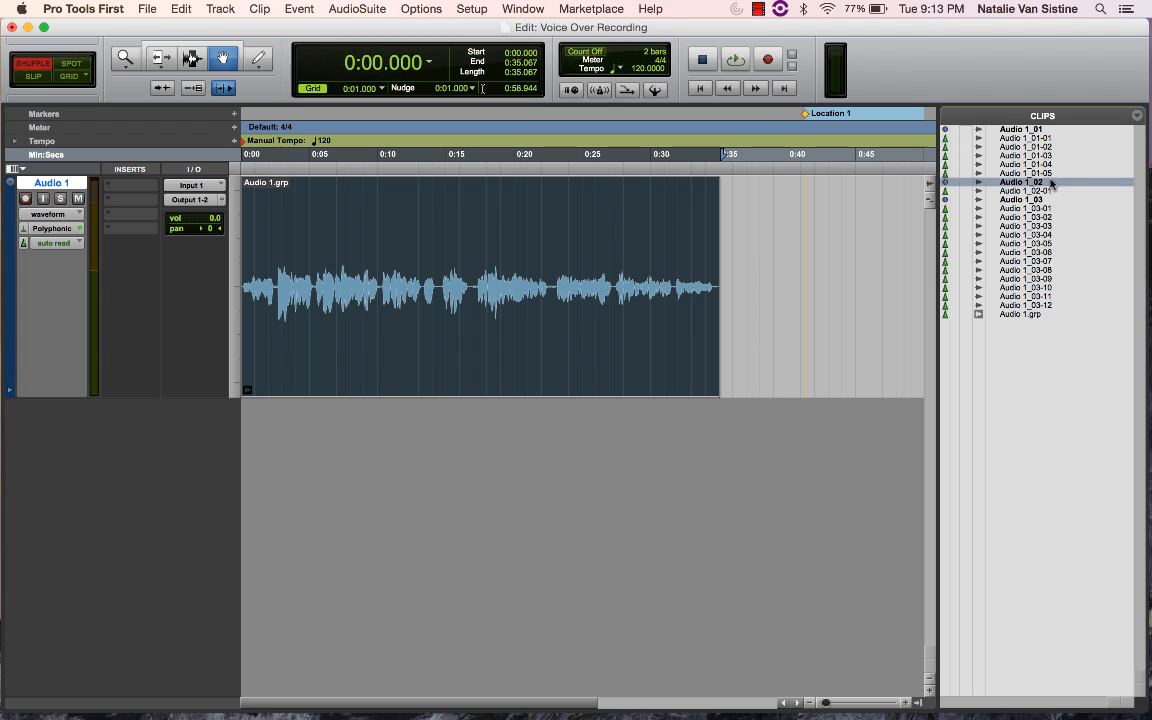
left_click(1023, 130)
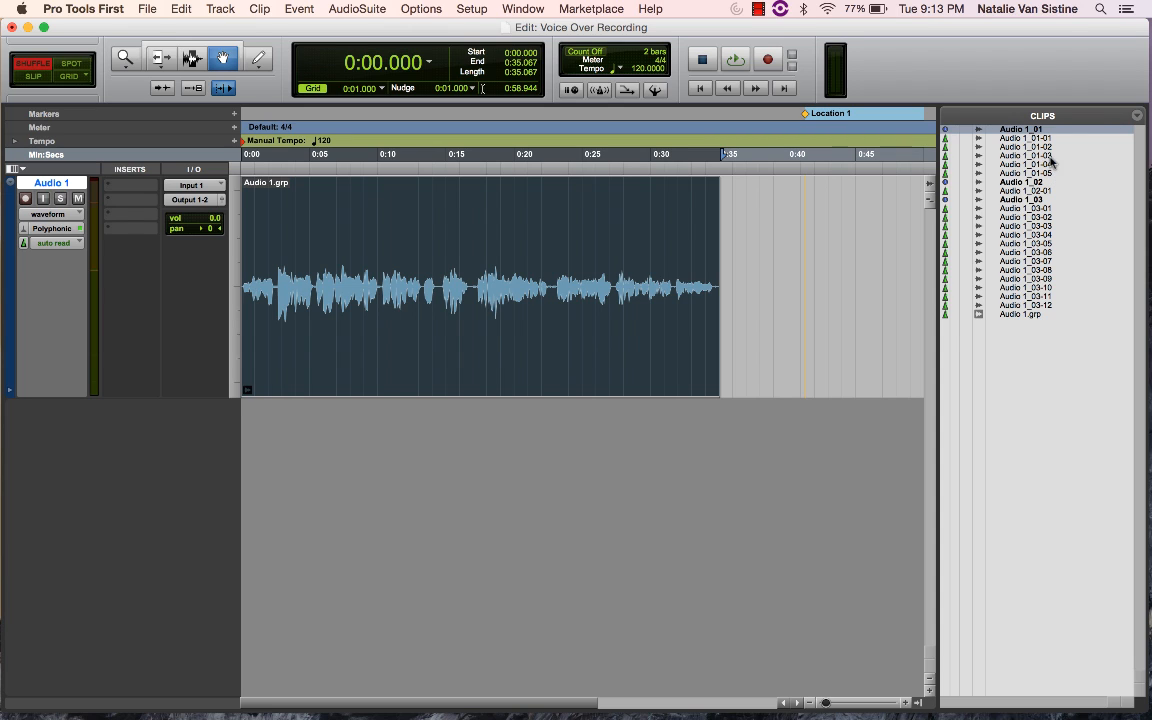
left_click(1045, 157)
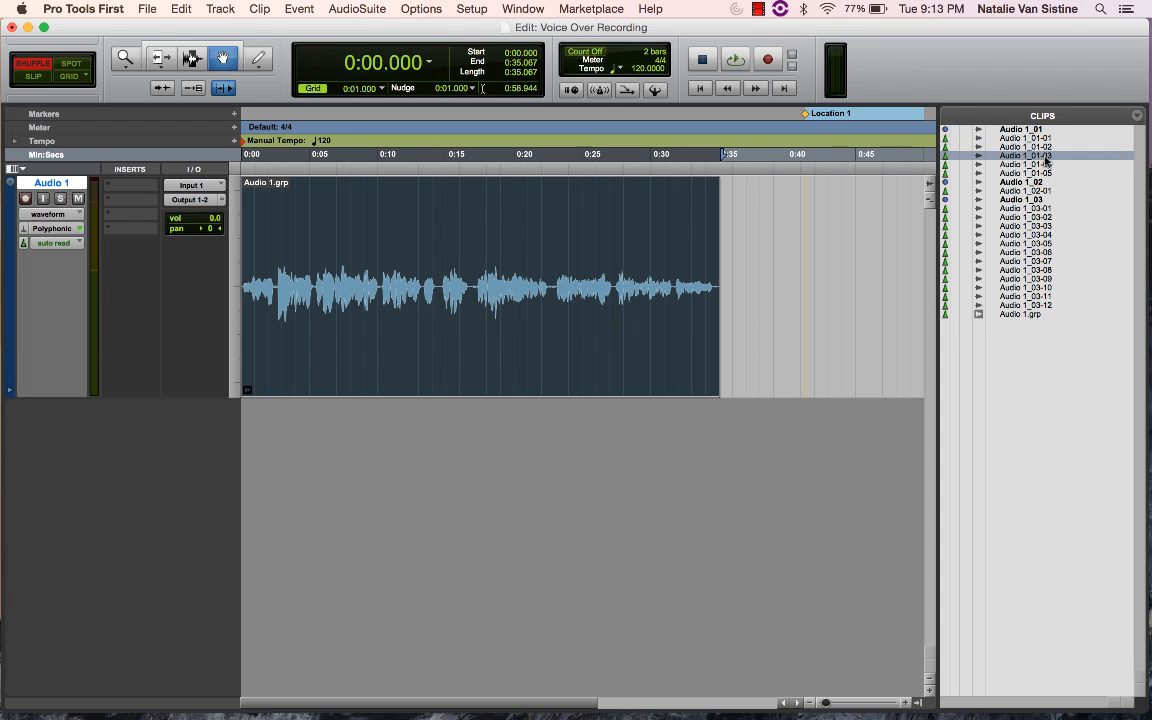
left_click(1010, 139)
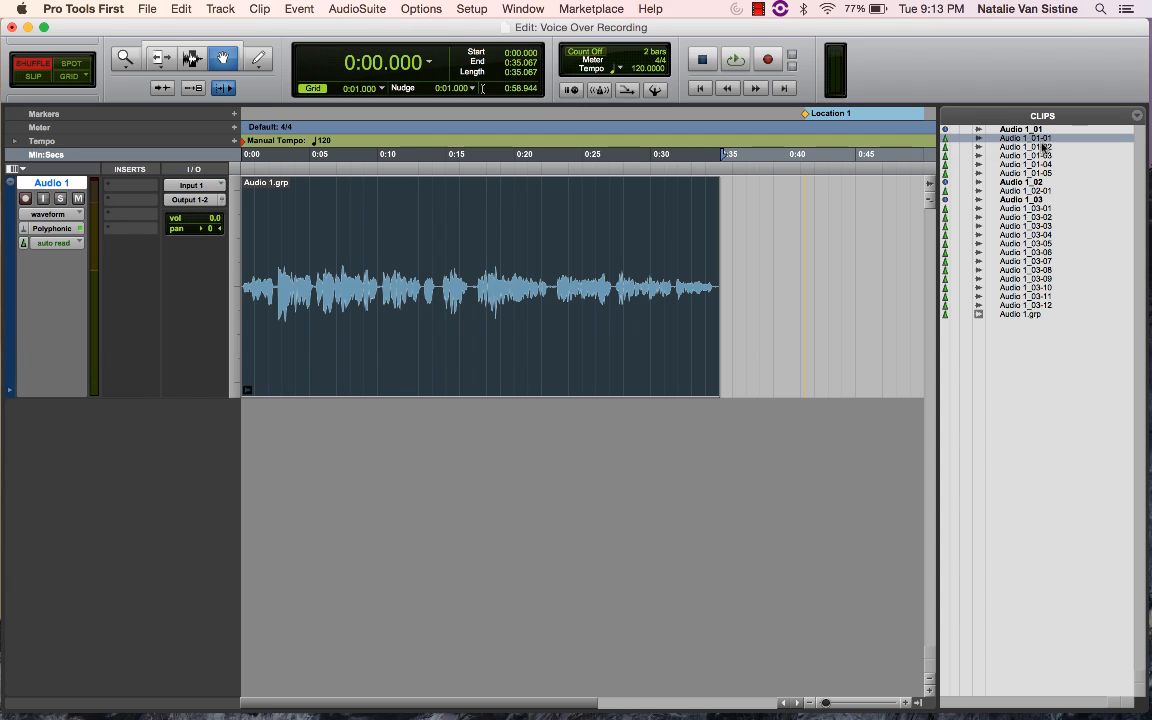
left_click(1037, 174)
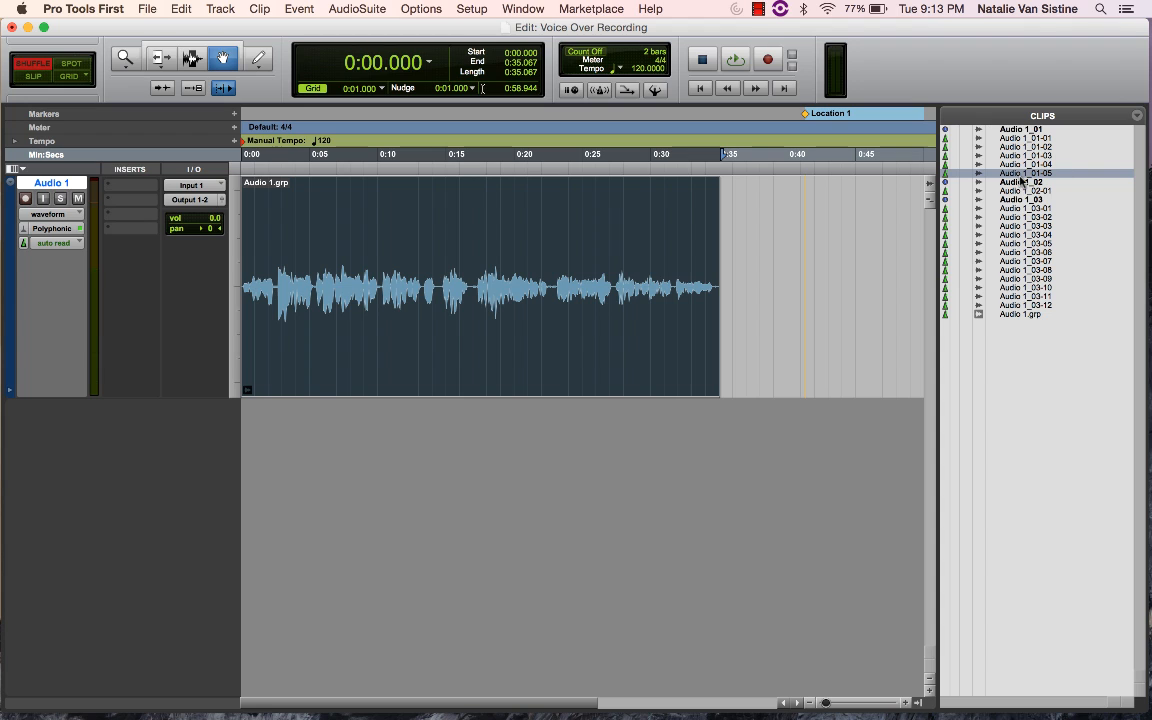
left_click(1036, 148)
- Examine the sorting and selection options of the Clips list, and select the clip group Audio 1.grp in the list
left_click(1137, 118)
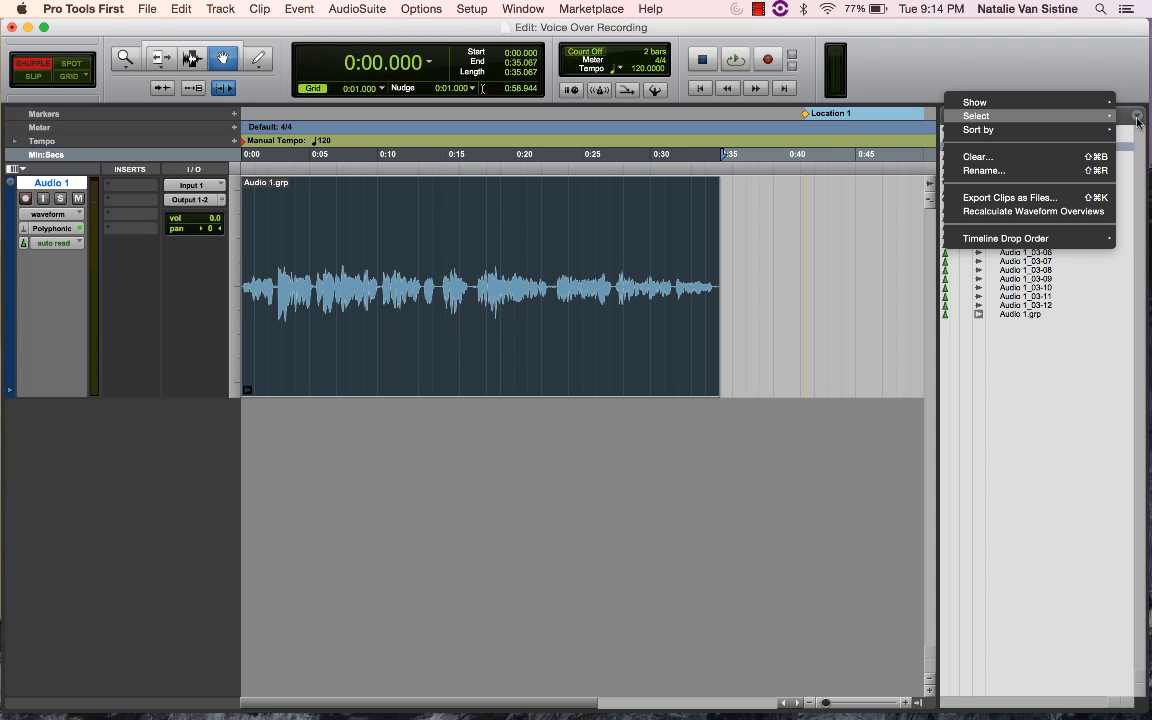
mouse_move(1000, 130)
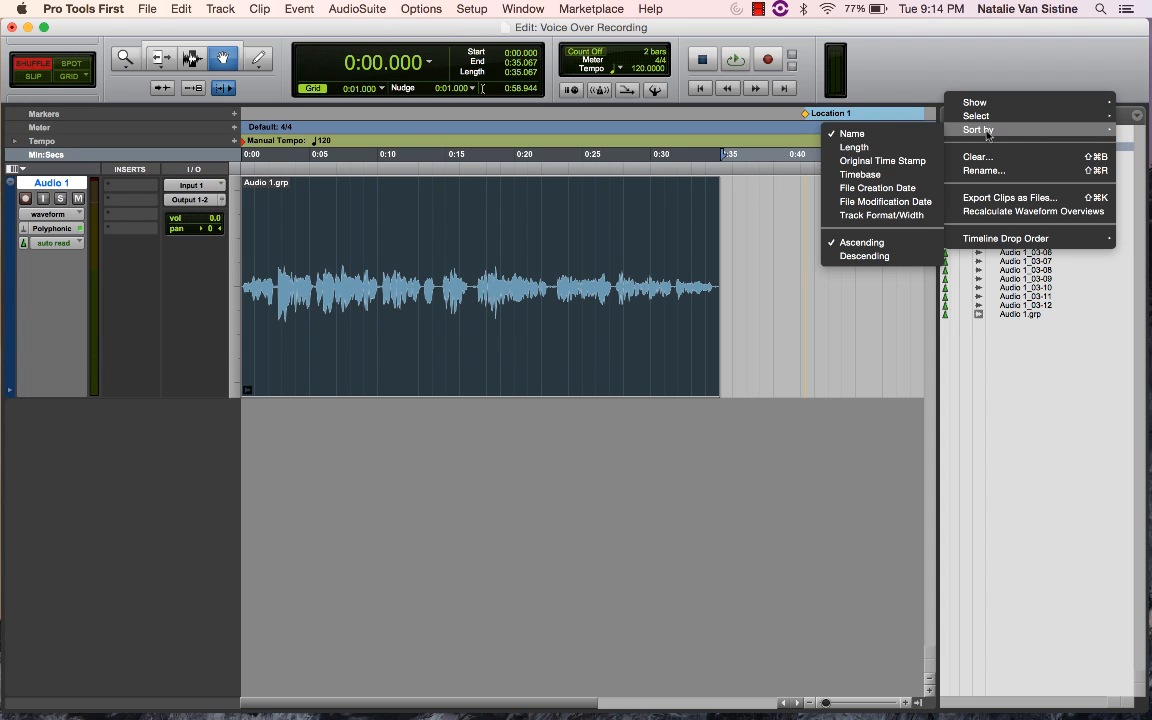
mouse_move(975, 102)
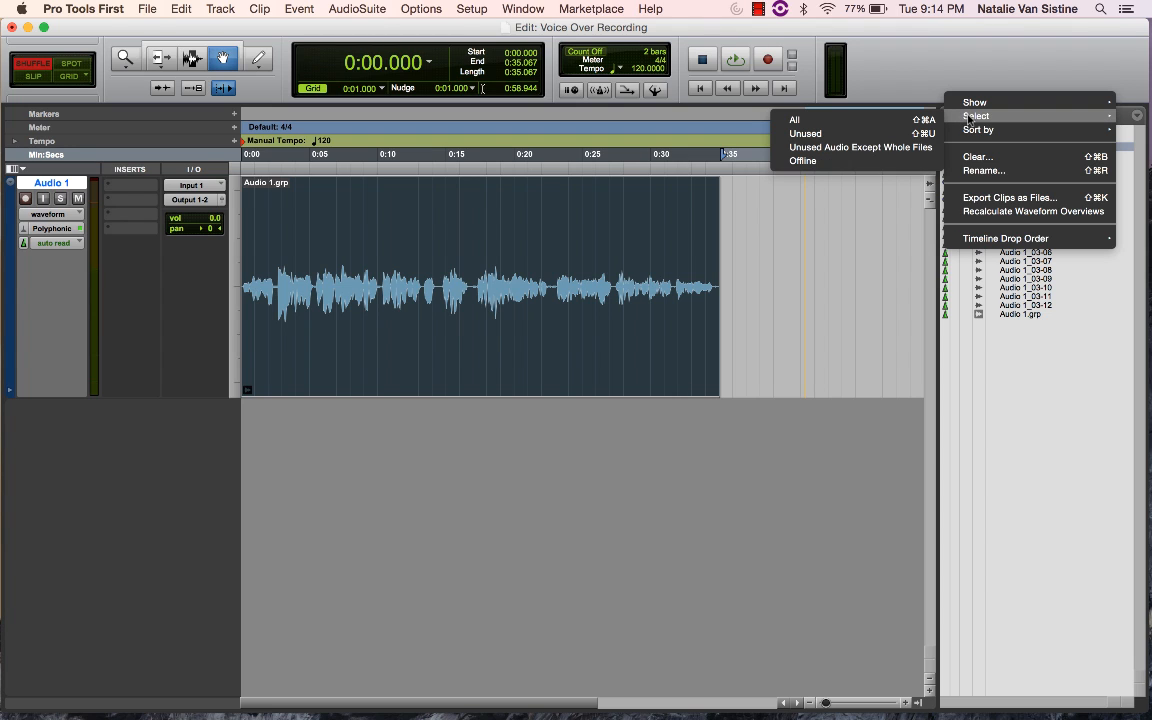
left_click(936, 182)
left_click(1025, 316)
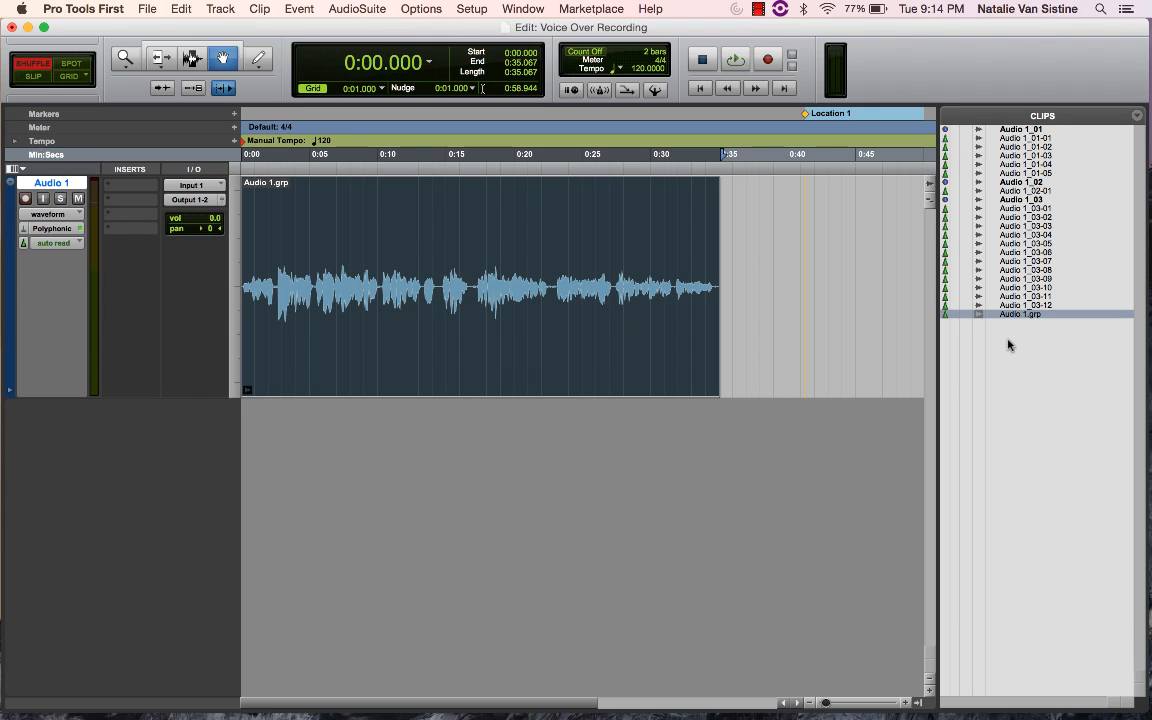
- Place the edit insertion point at about 0:38, past the end of the grouped clip
left_click(759, 152)
scroll(730, 224, "right", 10)
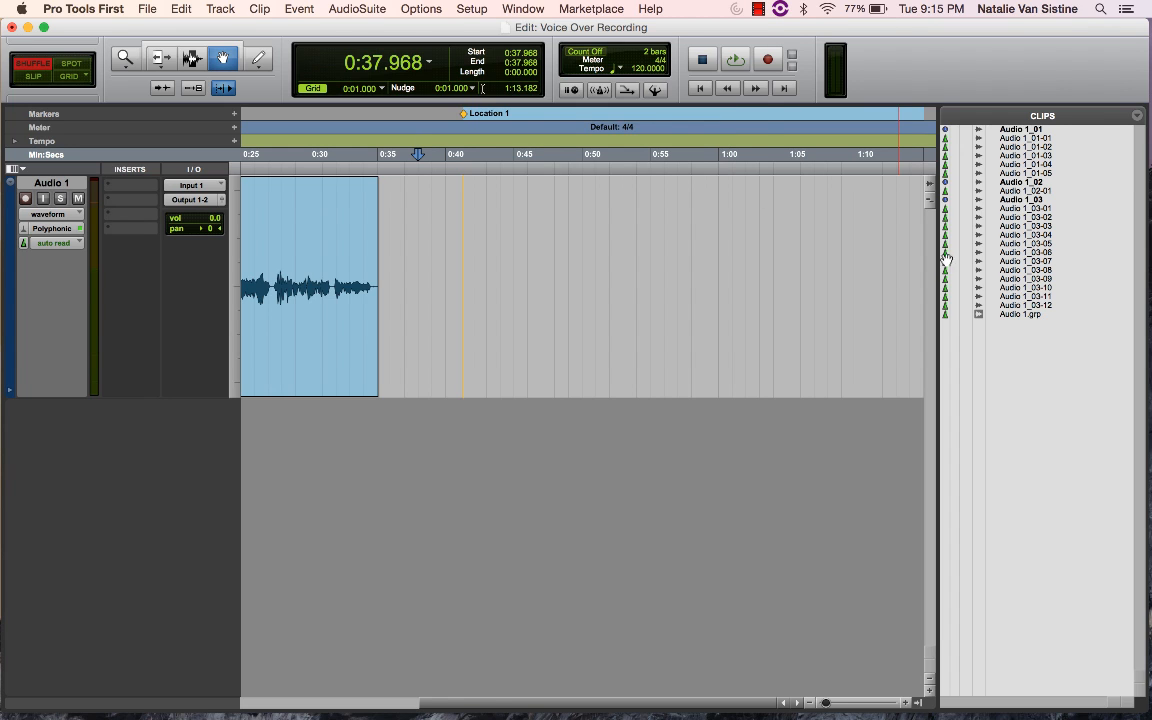
- Rename the clip group Audio 1.grp on the Audio 1 track as Final Take
scroll(738, 254, "left", 10)
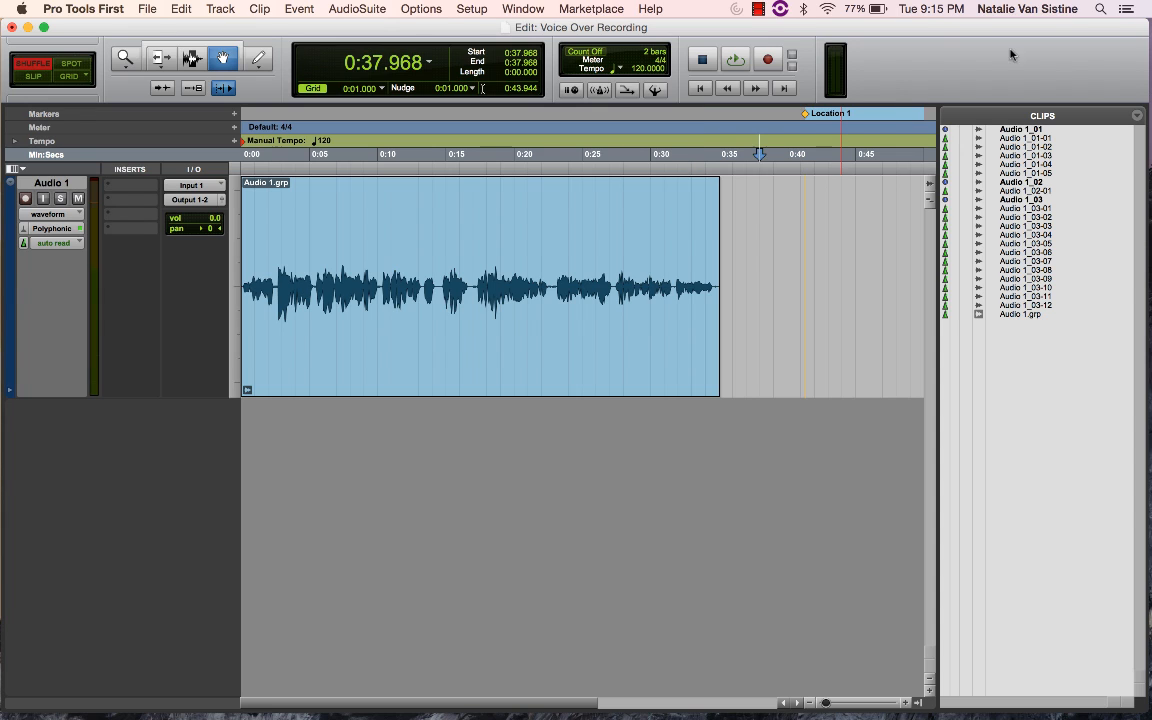
left_click(1018, 129)
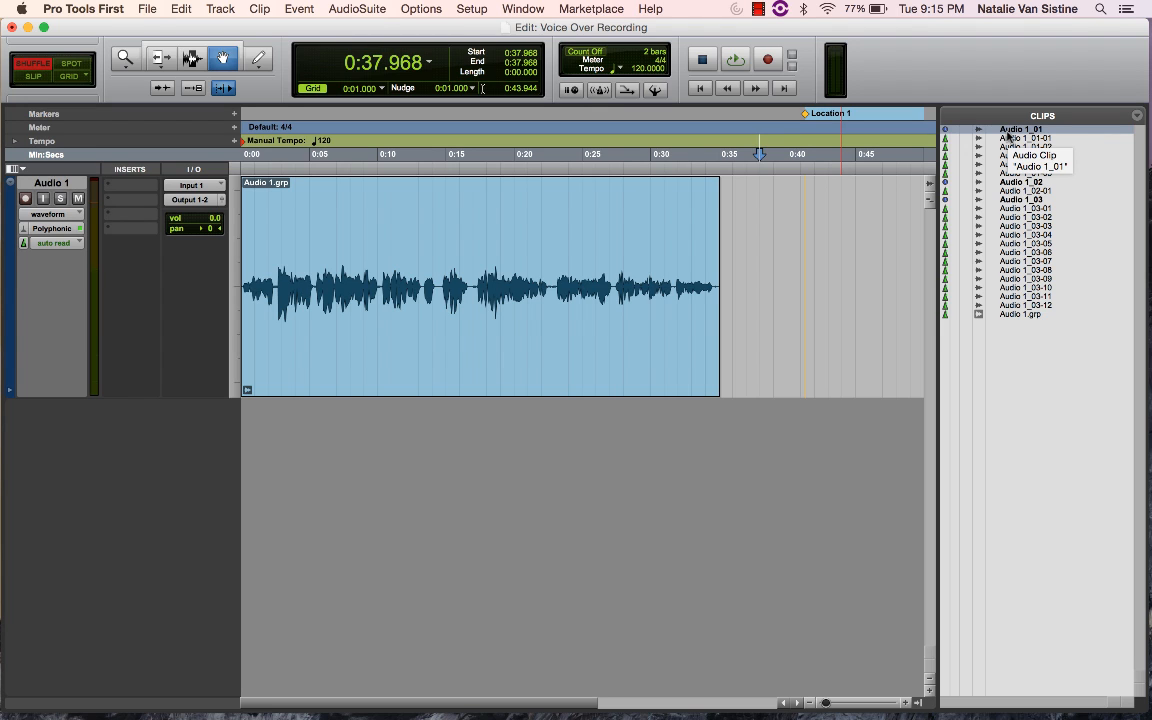
left_click(685, 272)
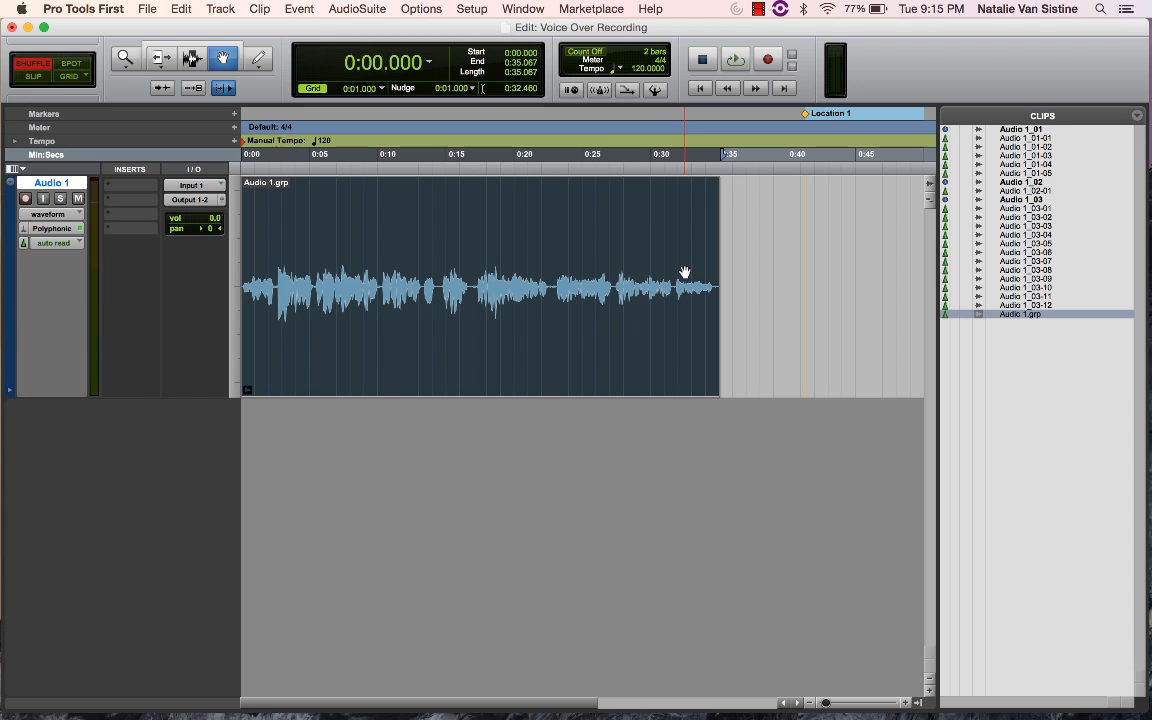
double_click(259, 186)
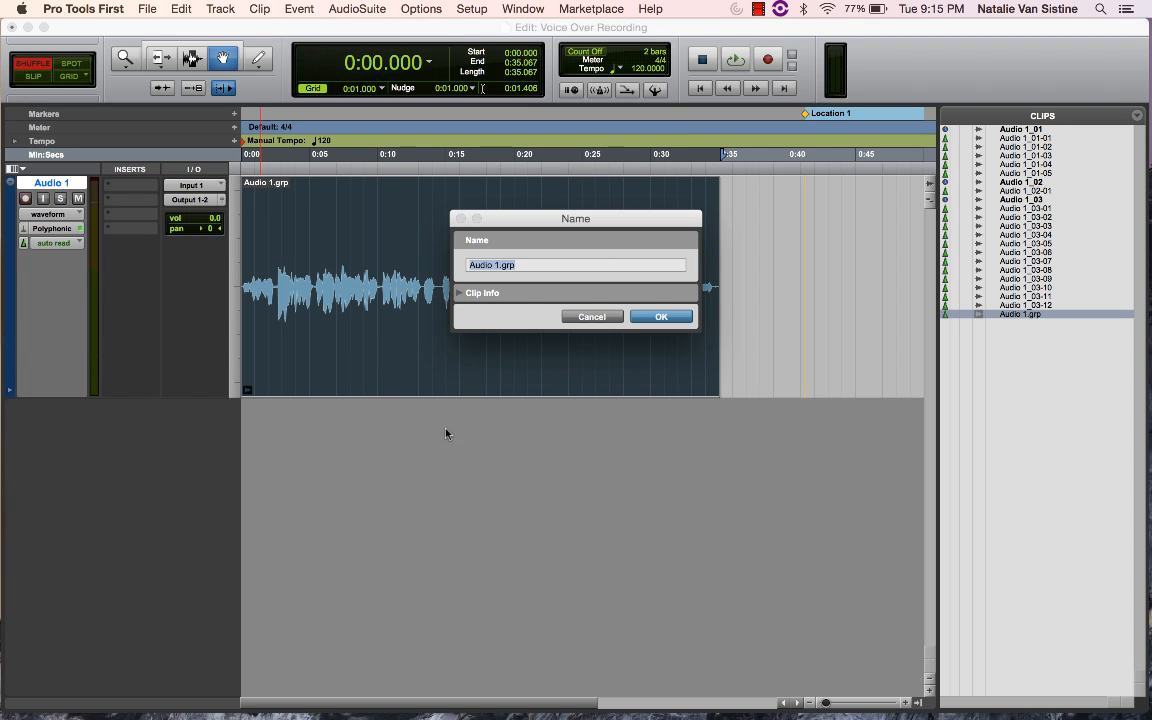
type("Final Take")
key("Return")
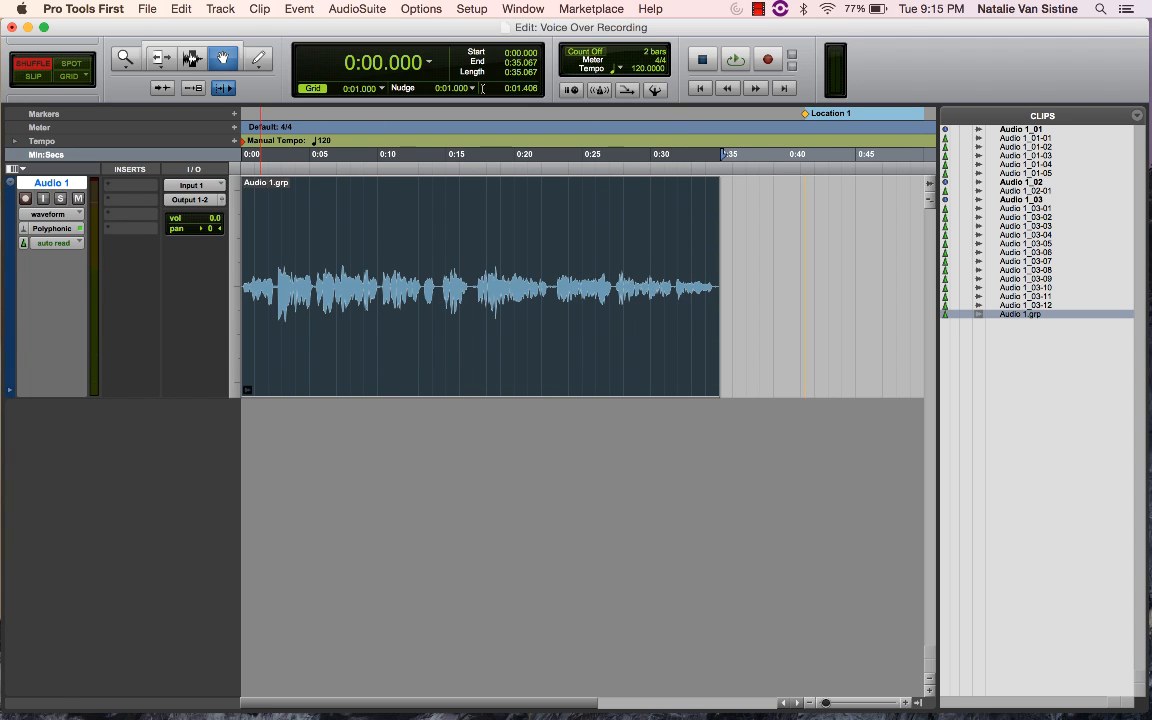
double_click(254, 183)
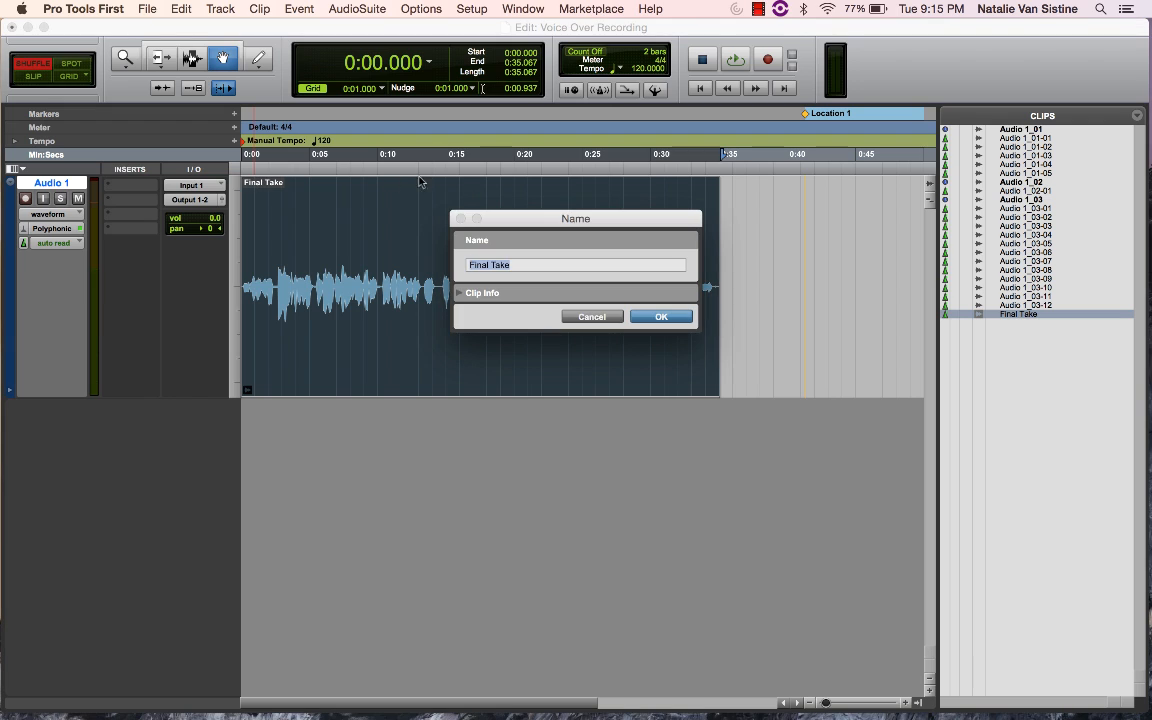
left_click_drag(544, 260, 459, 265)
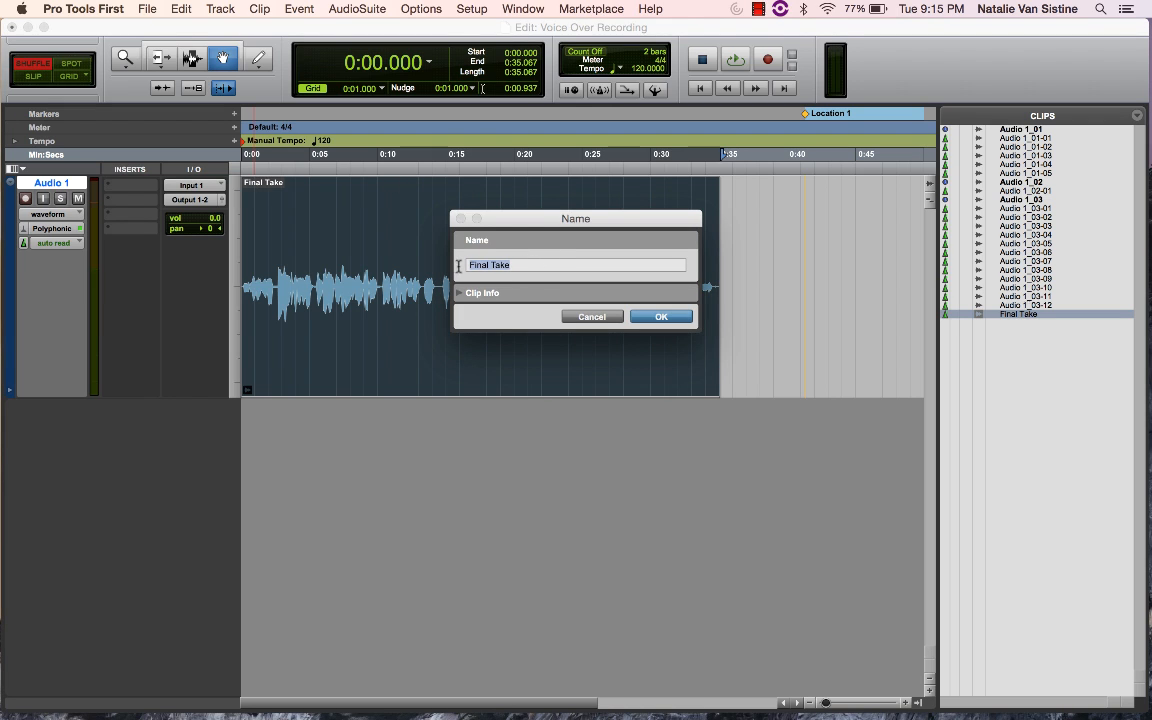
left_click(592, 317)
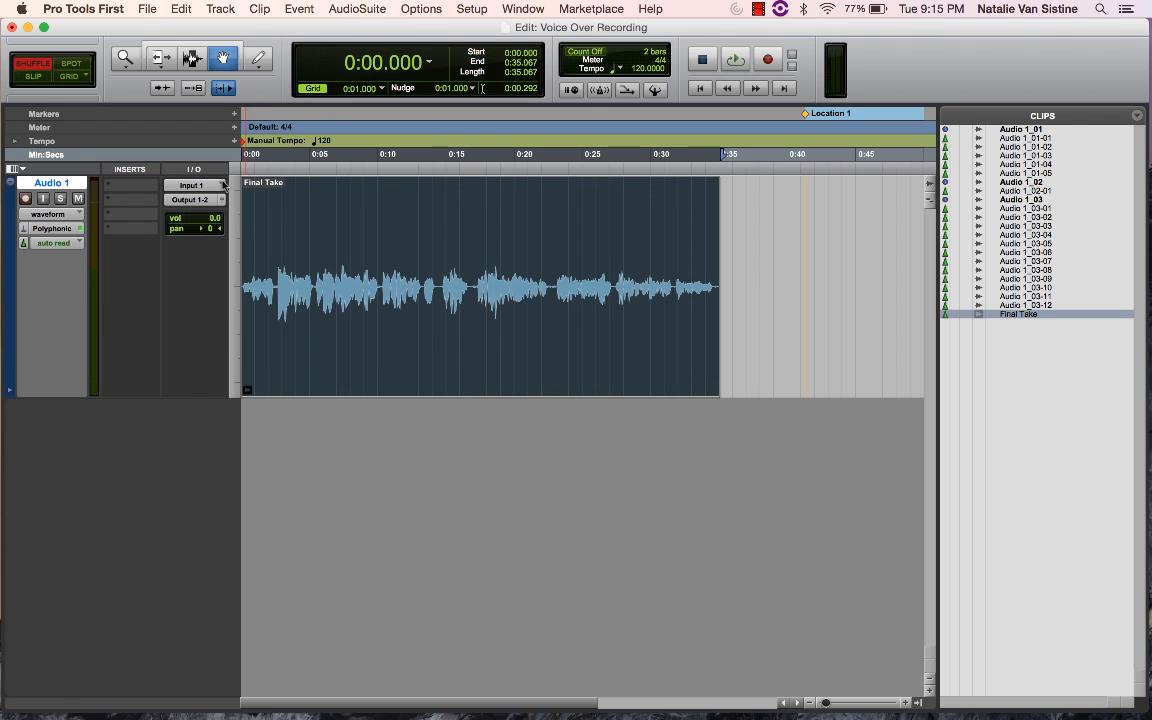
- Rename the Audio 1 track as Commercial
double_click(57, 187)
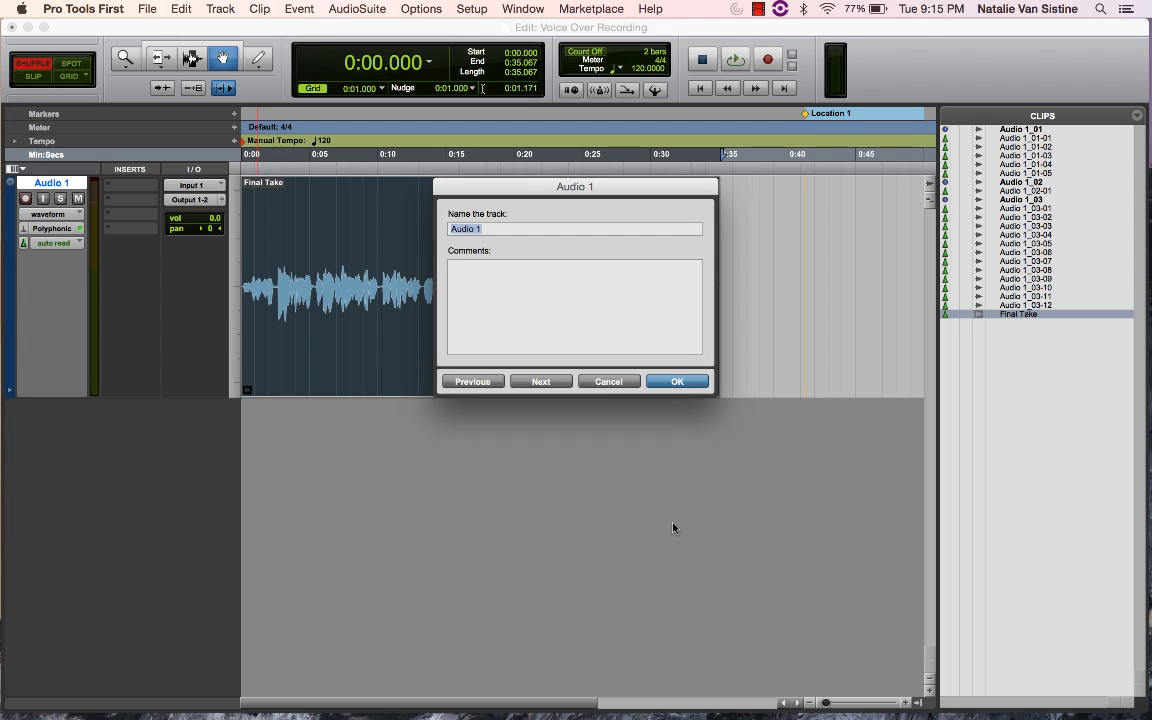
type("Commercial")
key("Return")
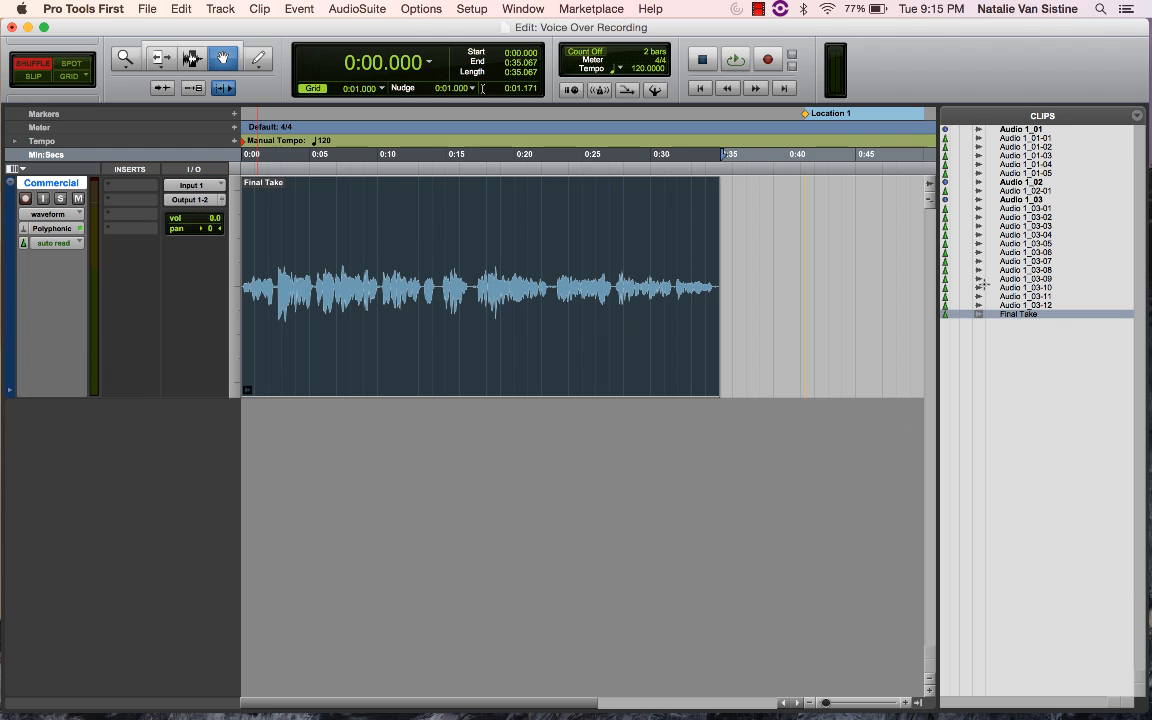
- Record-enable the Commercial track and record a take about 6 seconds long starting at about 0:38, past the Final Take clip
left_click(785, 143)
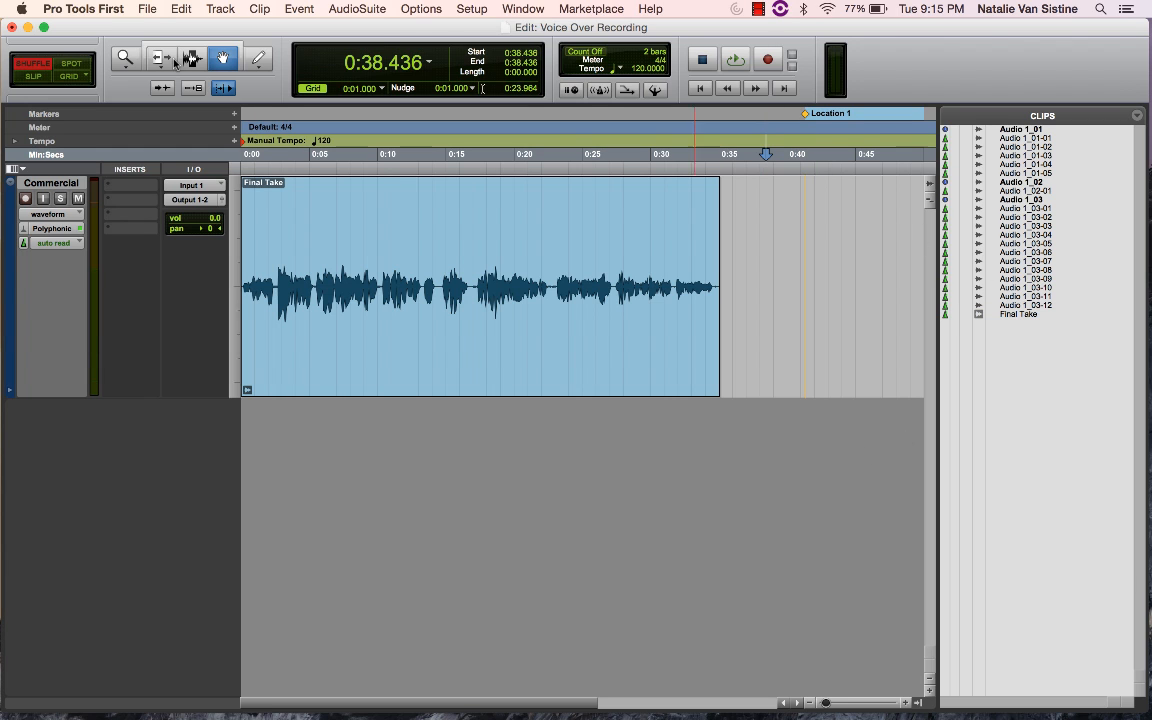
left_click(28, 199)
left_click(770, 62)
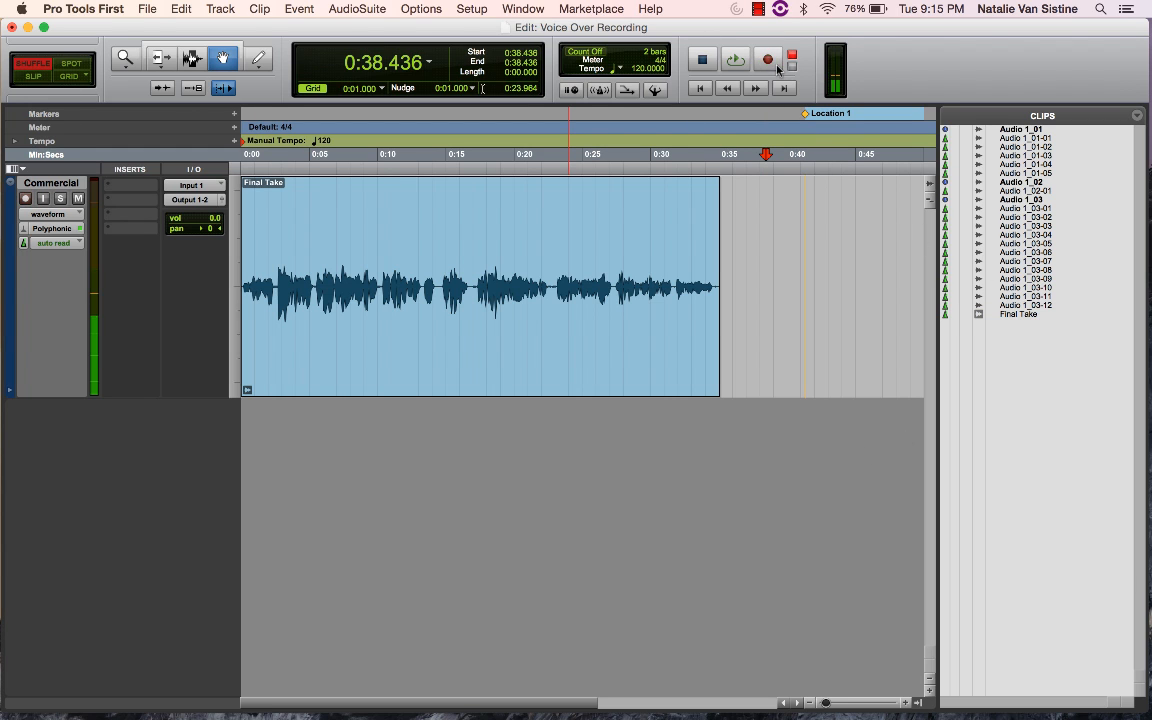
key("super+space")
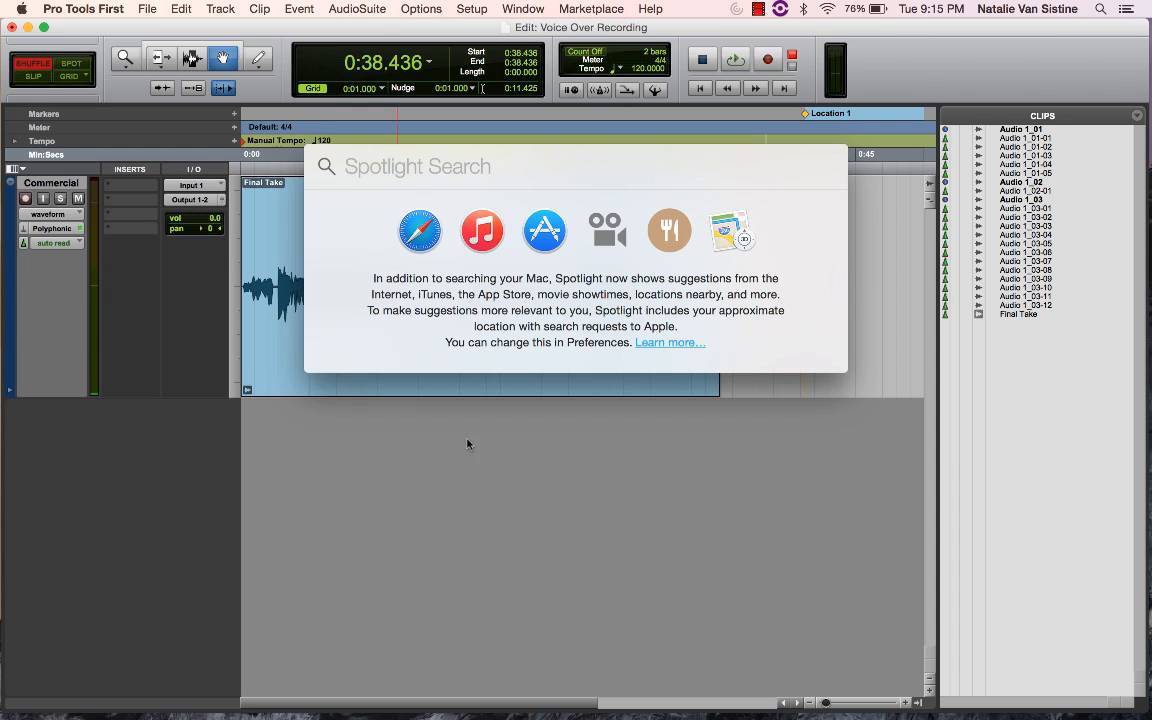
left_click(466, 444)
key("space")
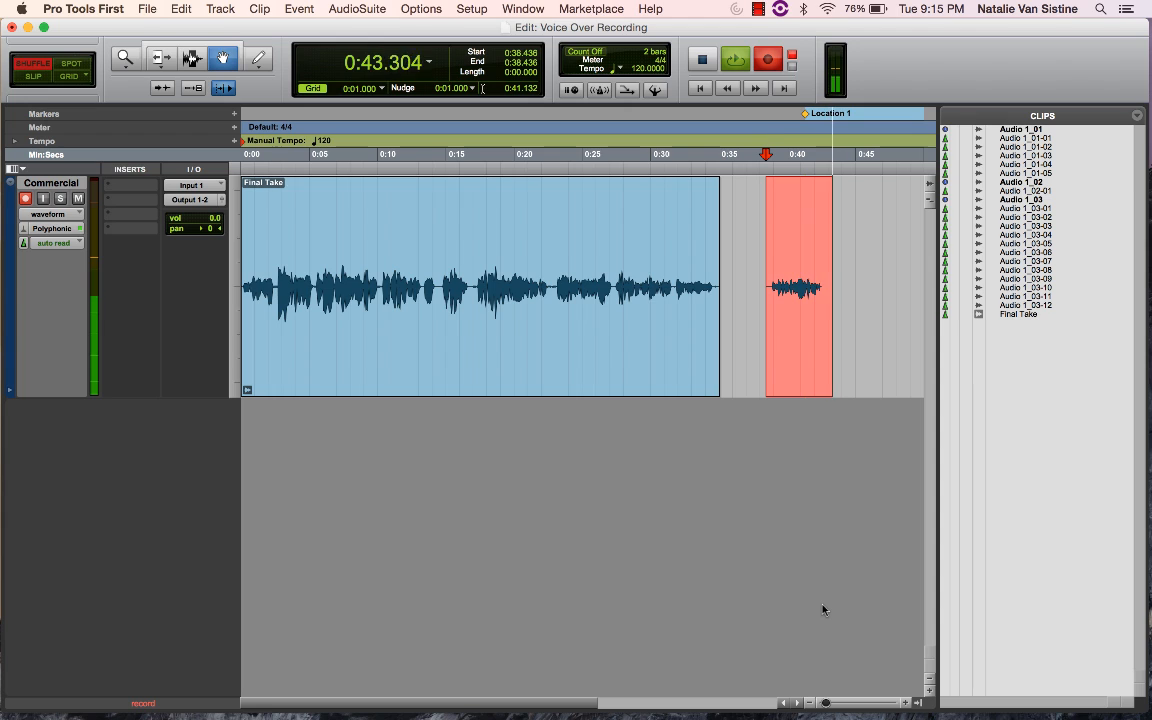
key("space")
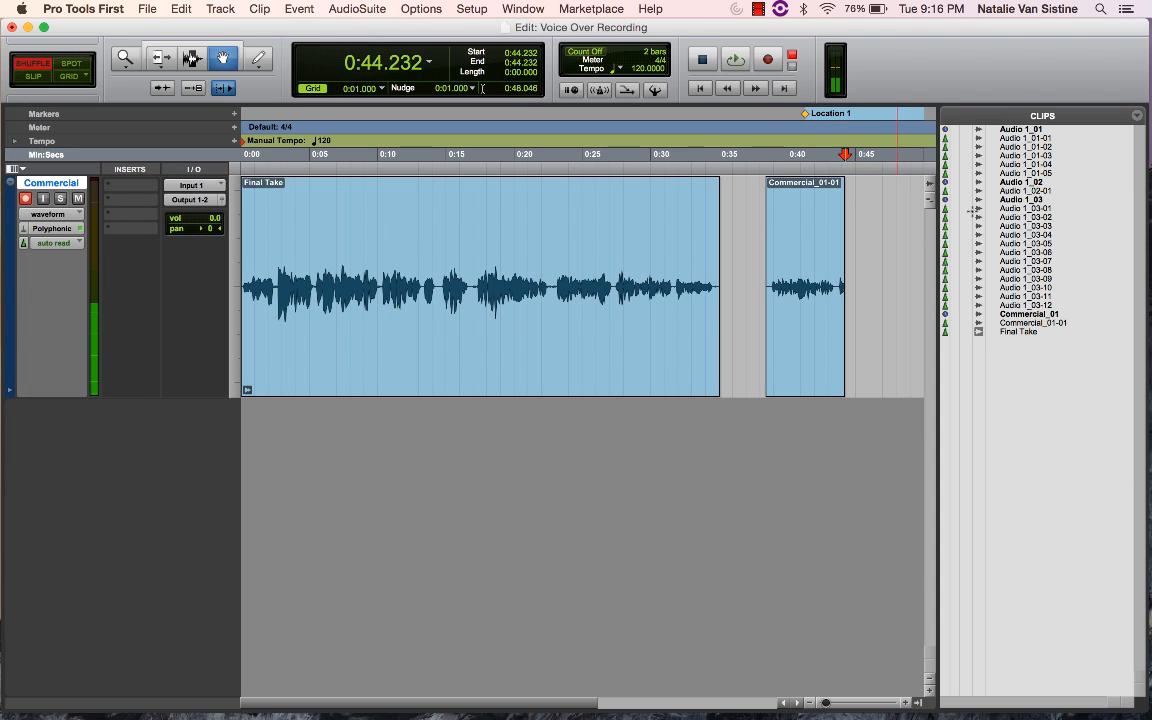
- Select the new Commercial recording in the Clips list, and delete its clip from the track
left_click(1057, 315)
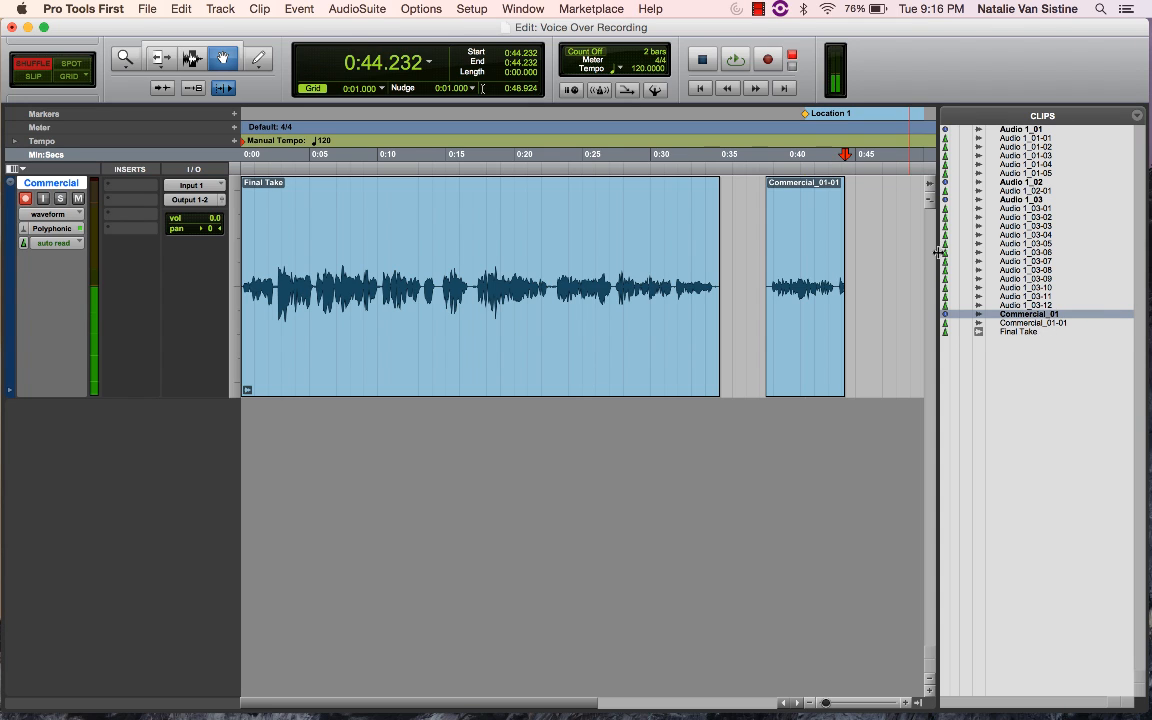
left_click(812, 270)
key("Delete")
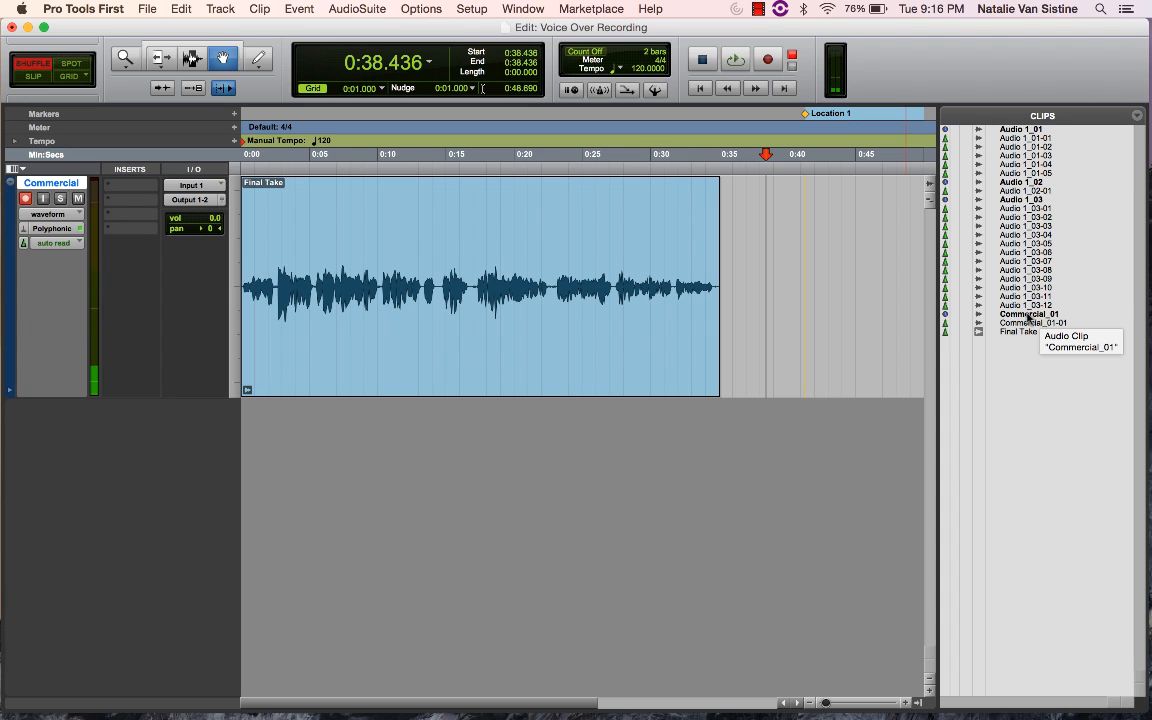
- Place Commercial_01-01 from the Clips list back on the track, and move it in Slip mode to start at about 0:39
left_click_drag(1041, 322, 819, 257)
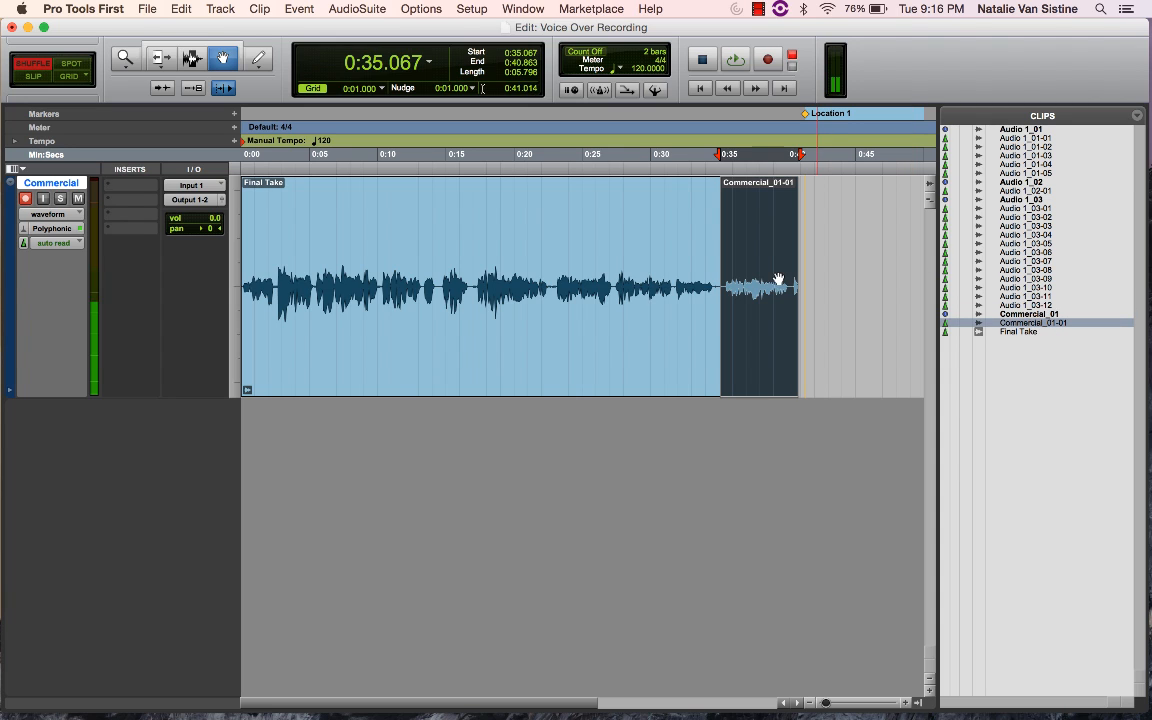
left_click(38, 76)
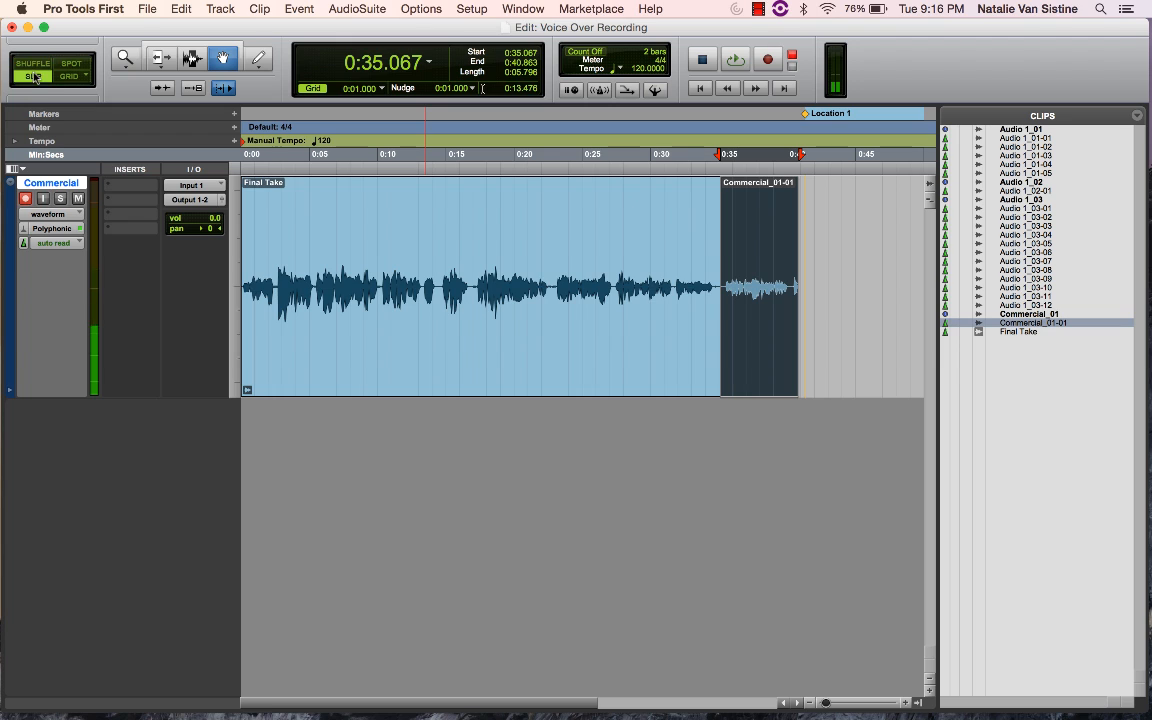
left_click_drag(748, 303, 794, 298)
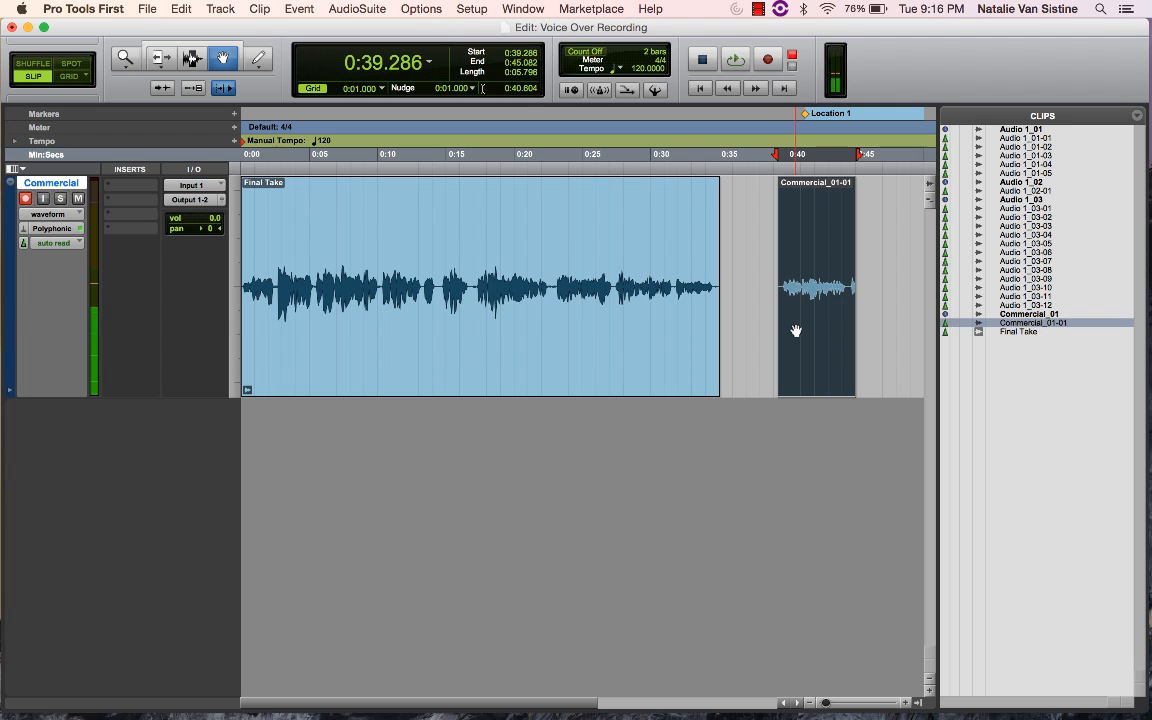
- Place the Audio 1_03 recording from the Clips list on the Commercial track, starting at about 0:47 after the Commercial_01-01 clip
scroll(802, 337, "right", 5)
scroll(707, 348, "left", 5)
scroll(795, 392, "right", 5)
left_click_drag(1034, 200, 538, 256)
scroll(621, 289, "right", 5)
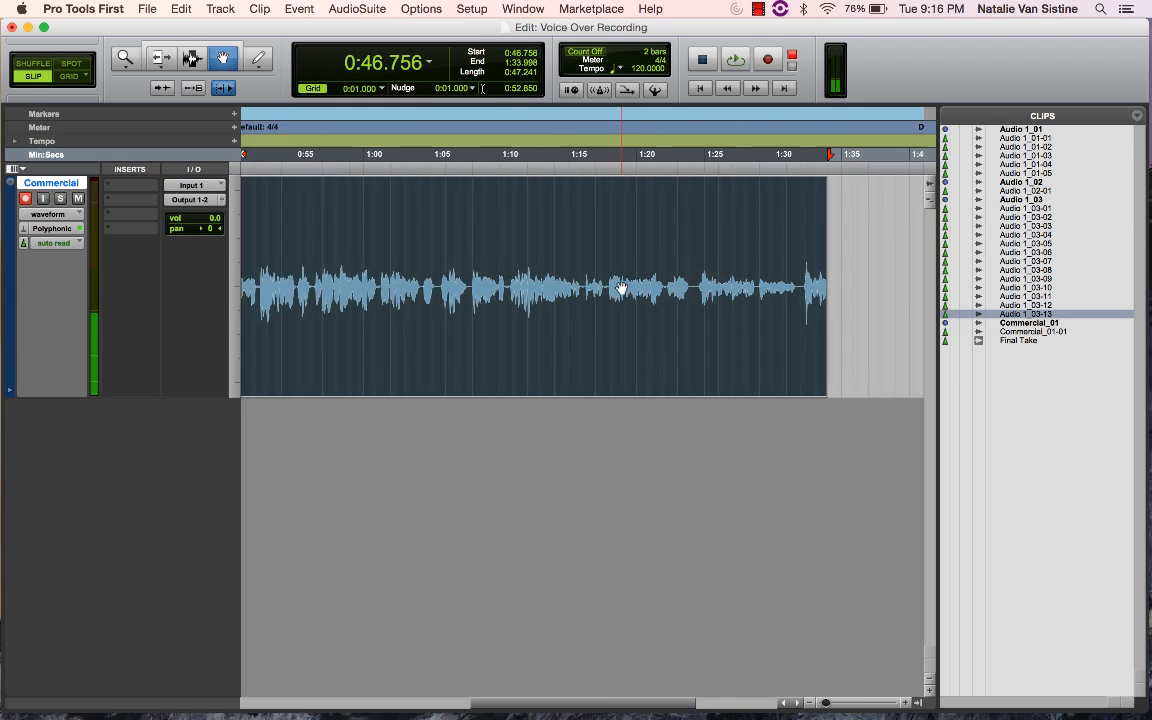
- Select a passage about 2 seconds long at about 1:22 with the Selector tool, delete it and undo the deletion
scroll(621, 289, "left", 1)
key("F7")
left_click_drag(705, 302, 677, 303)
key("Delete")
scroll(677, 303, "left", 1)
key("super+z")
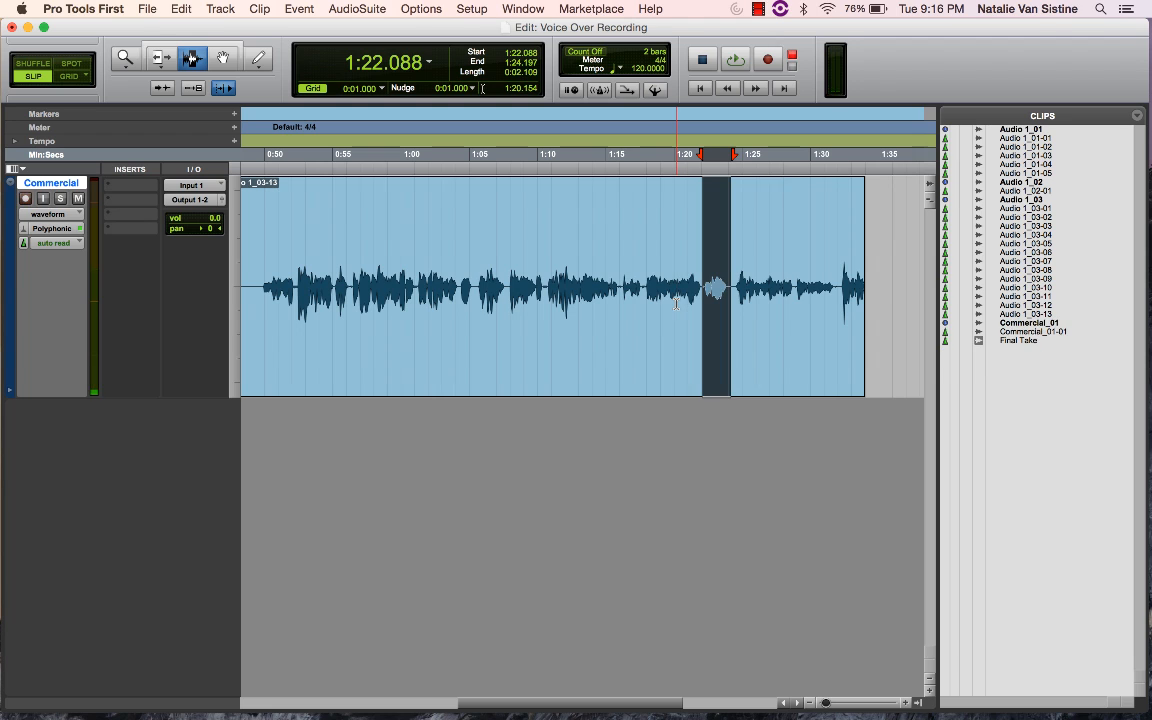
- Copy the selected passage, paste it into the Final Take clip at about 0:32, and undo the paste
key("super+c")
scroll(675, 303, "left", 8)
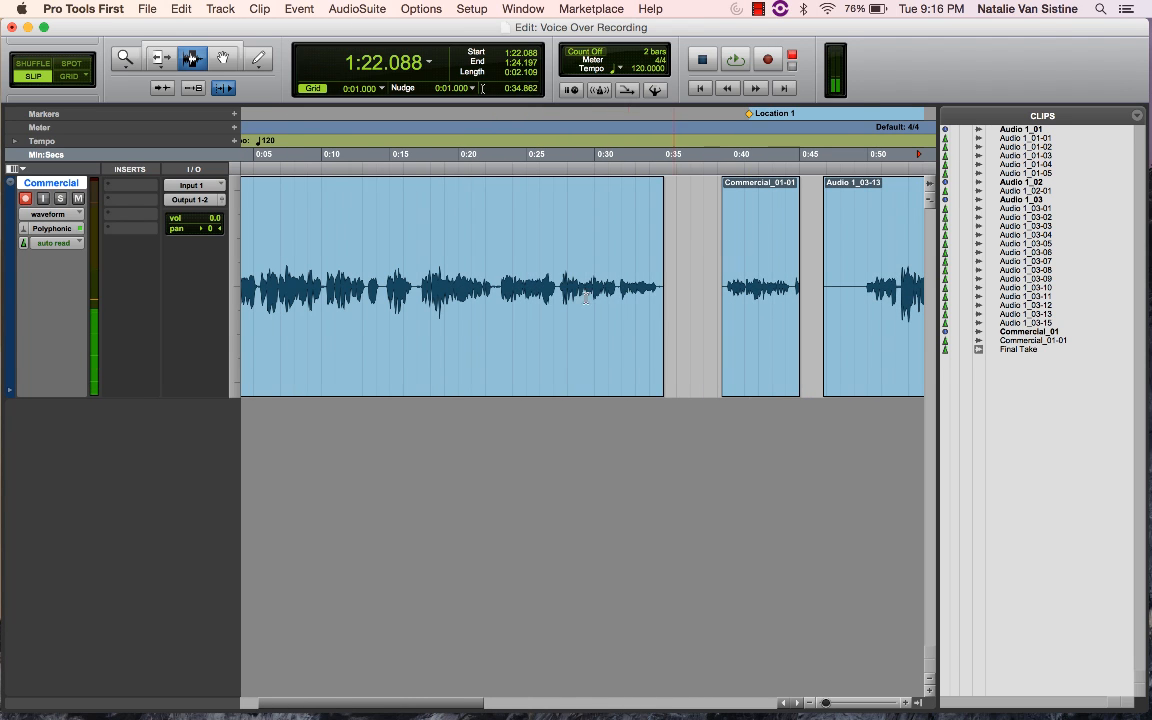
left_click(618, 289)
key("super+v")
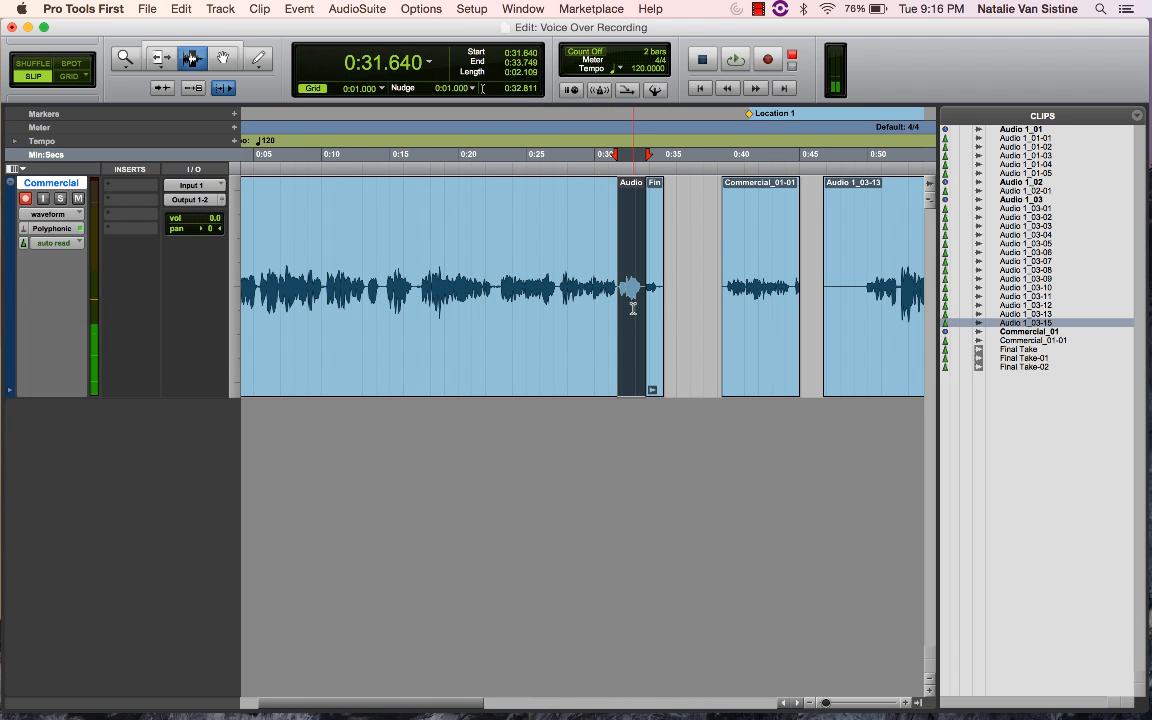
key("super+z")
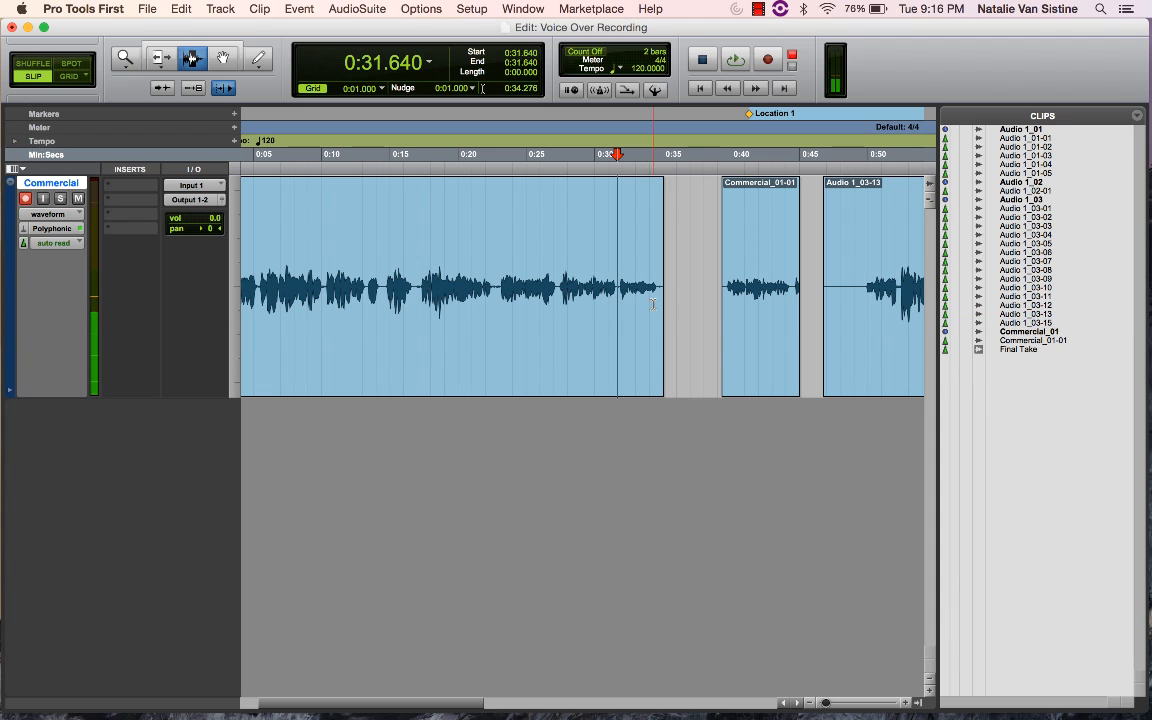
- Select everything on the Commercial track from about 0:38 to the session end and delete it
left_click(702, 301)
key("alt+shift+Return")
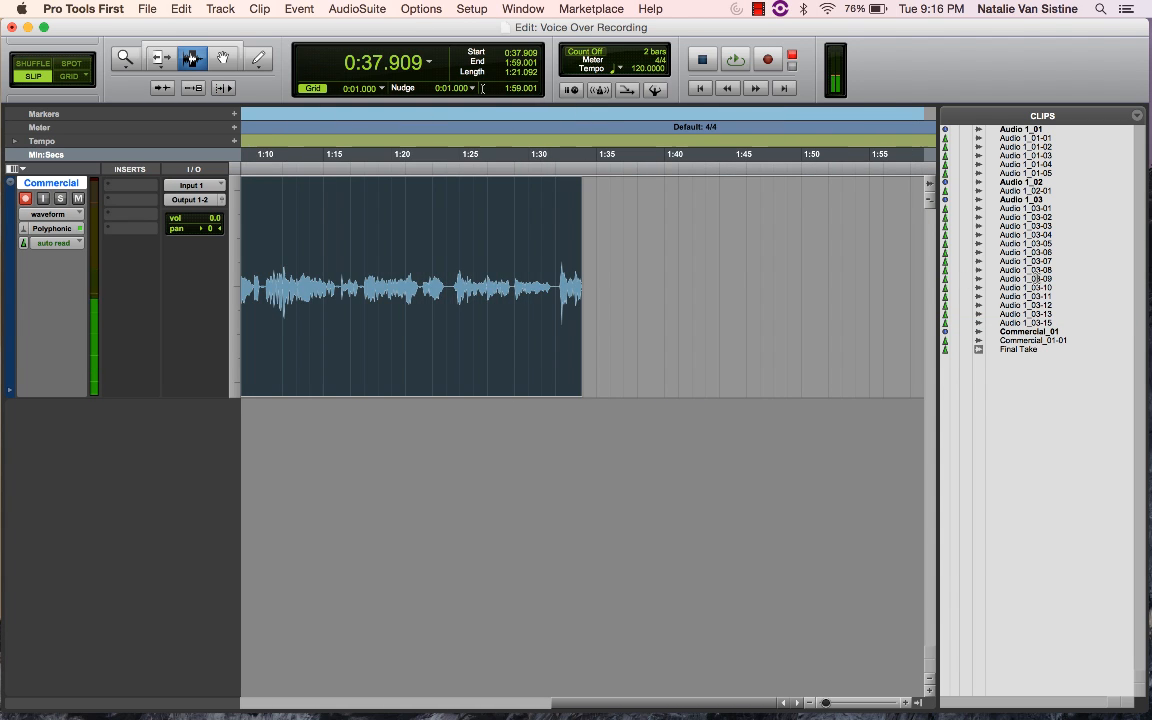
key("Delete")
scroll(488, 233, "left", 5)
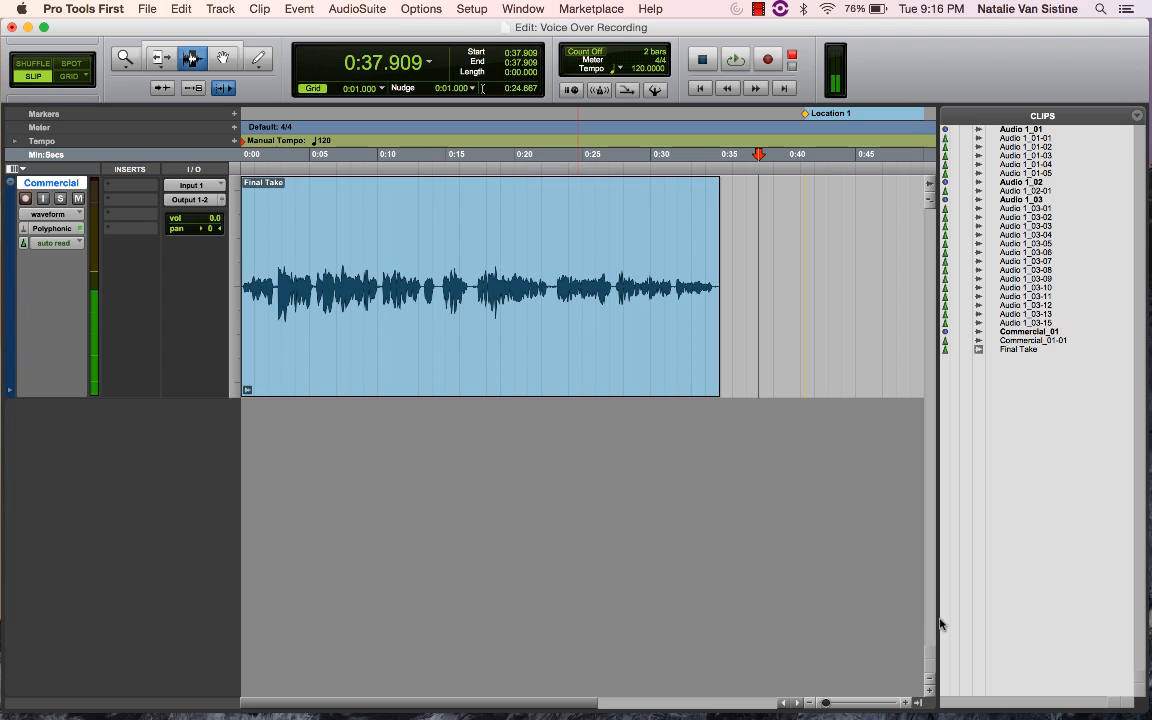
- Narrow the Clips list to widen the timeline, and examine the track height options of the Commercial track
left_click_drag(977, 615, 1016, 615)
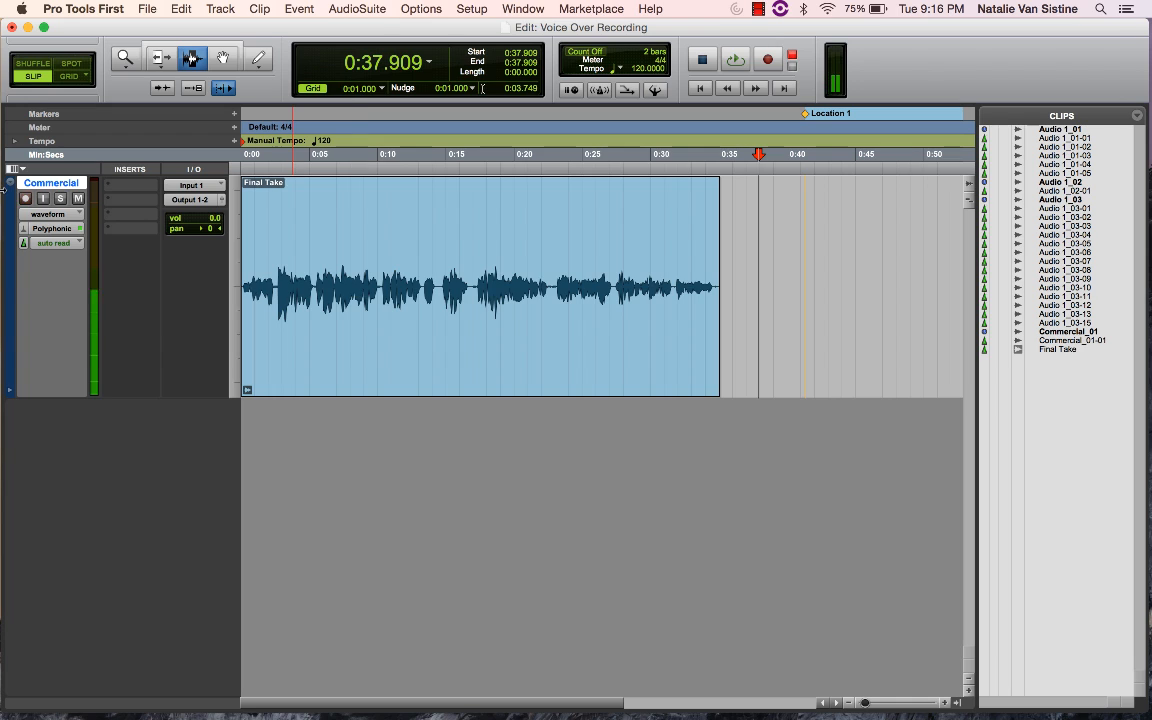
left_click(240, 265)
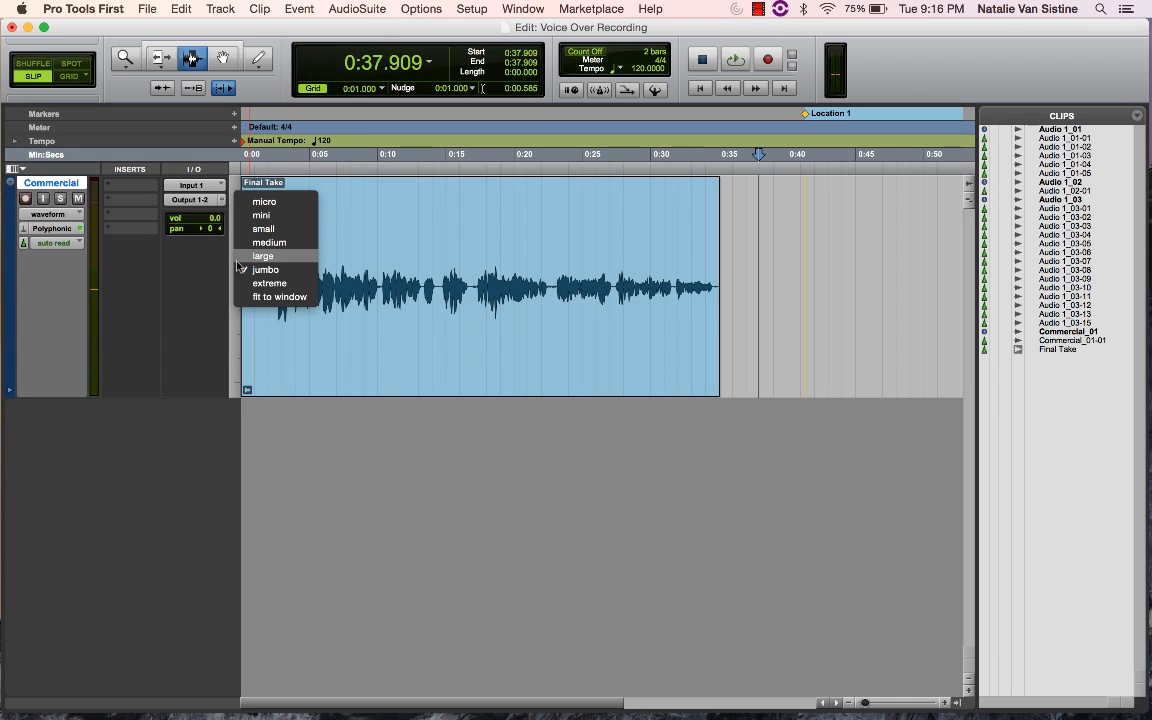
left_click(461, 335)
- Select the whole Final Take clip and delete it from the Commercial track
double_click(433, 338)
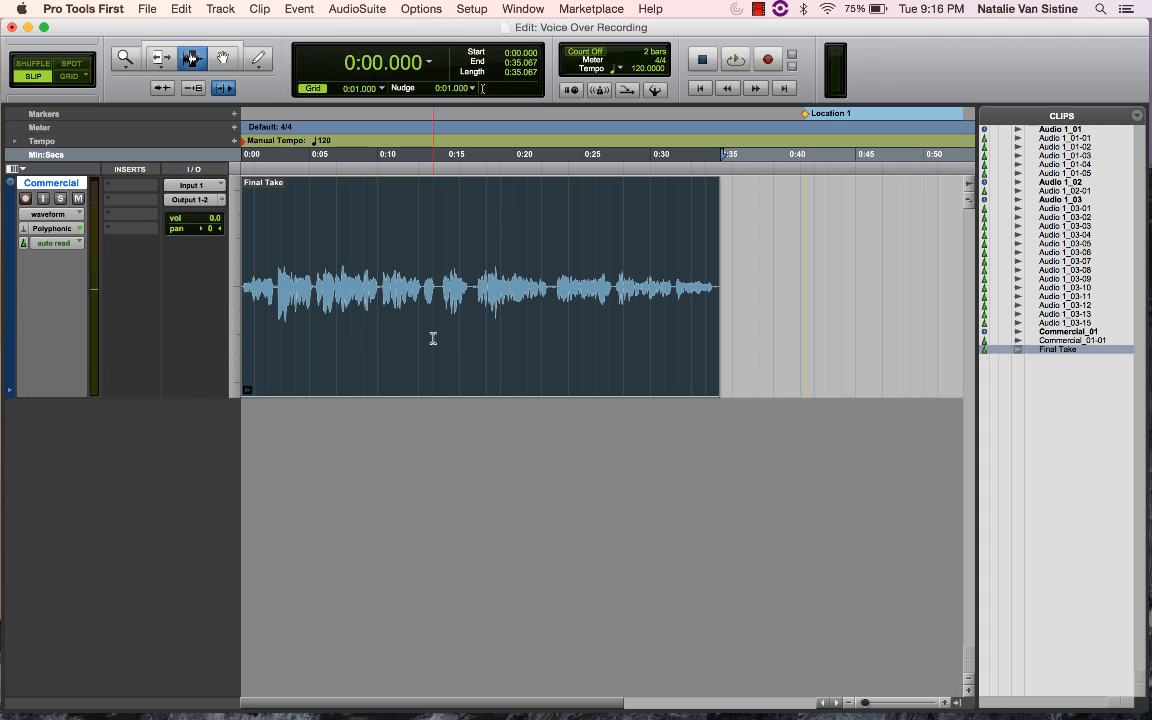
key("BackSpace")
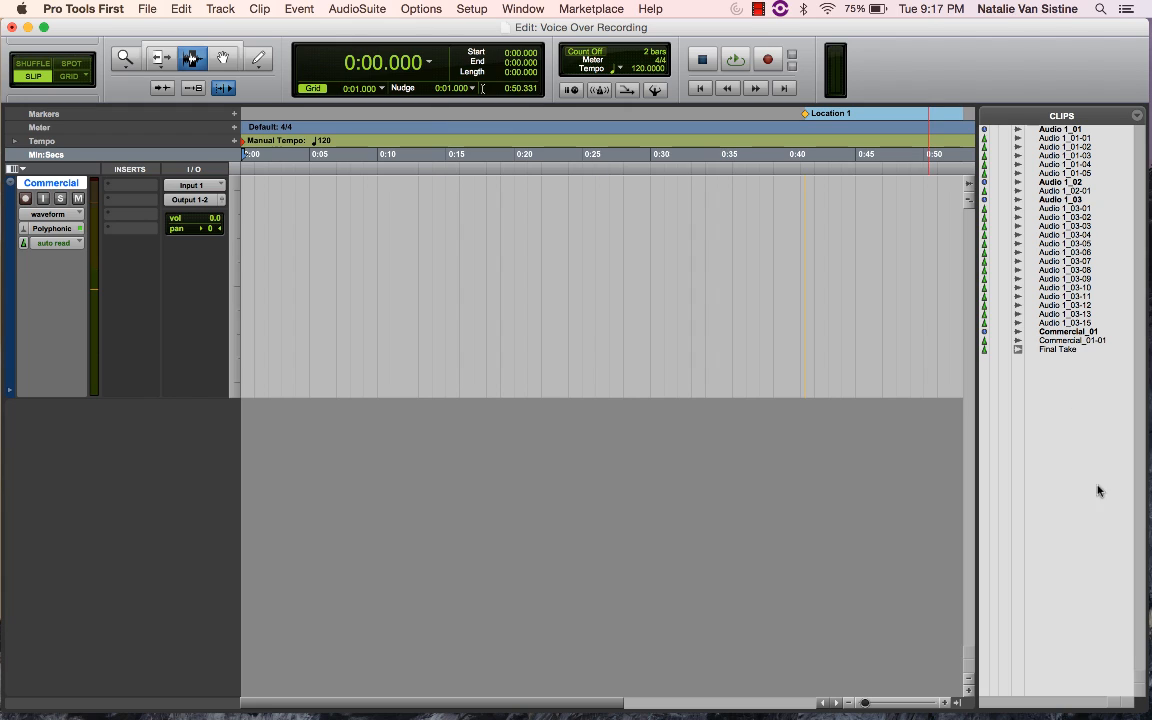
- Place Final Take from the Clips list on the Commercial track at about 0:02, and set the insertion point at about 0:13
left_click(1062, 349)
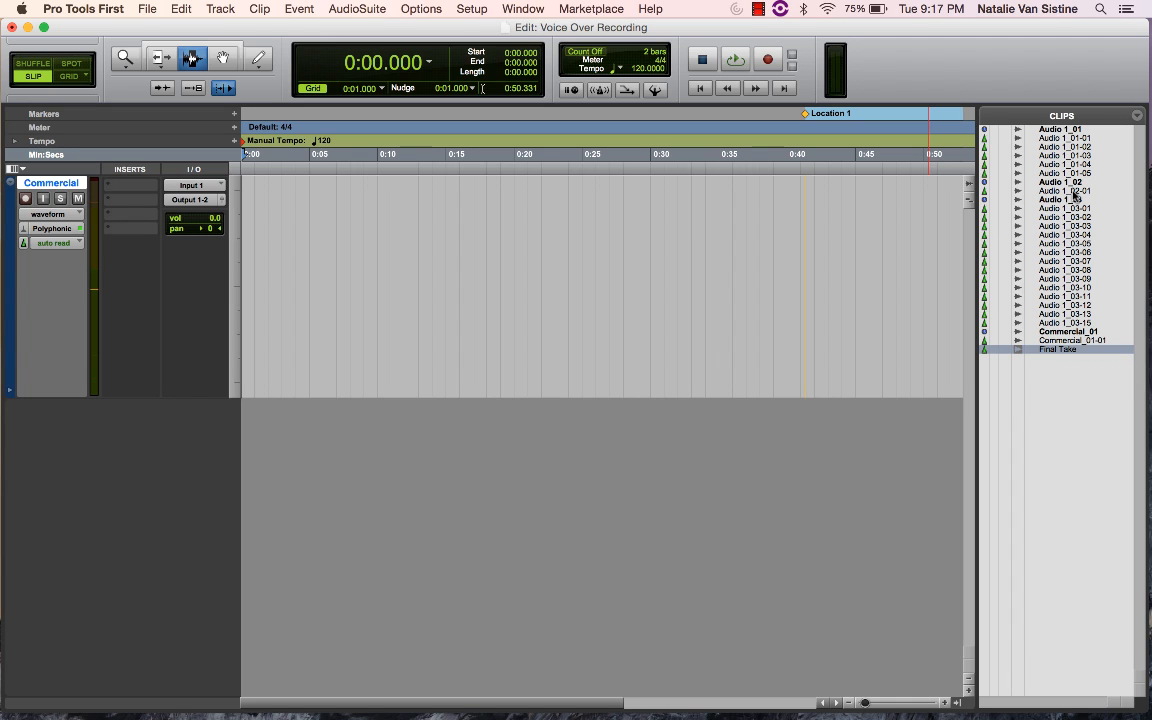
mouse_move(1083, 332)
left_mouse_down()
mouse_move(900, 316)
mouse_move(1066, 335)
left_mouse_up()
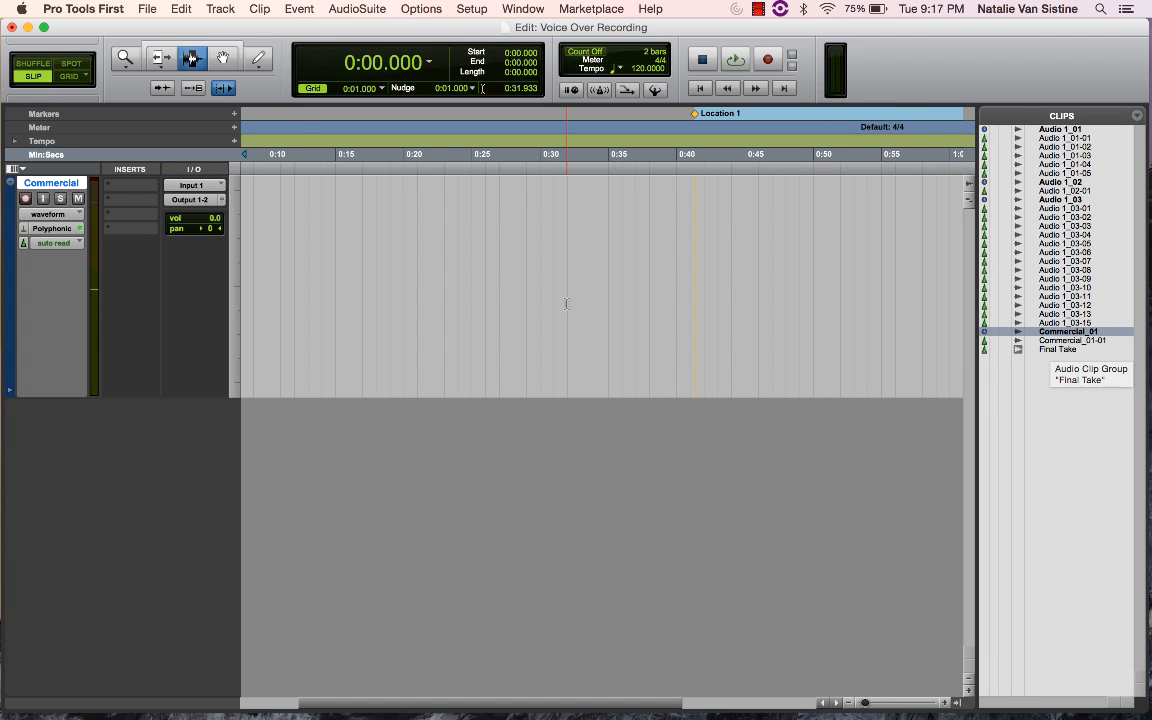
scroll(566, 304, "left", 5)
left_click_drag(1063, 356, 268, 273)
left_click(342, 280)
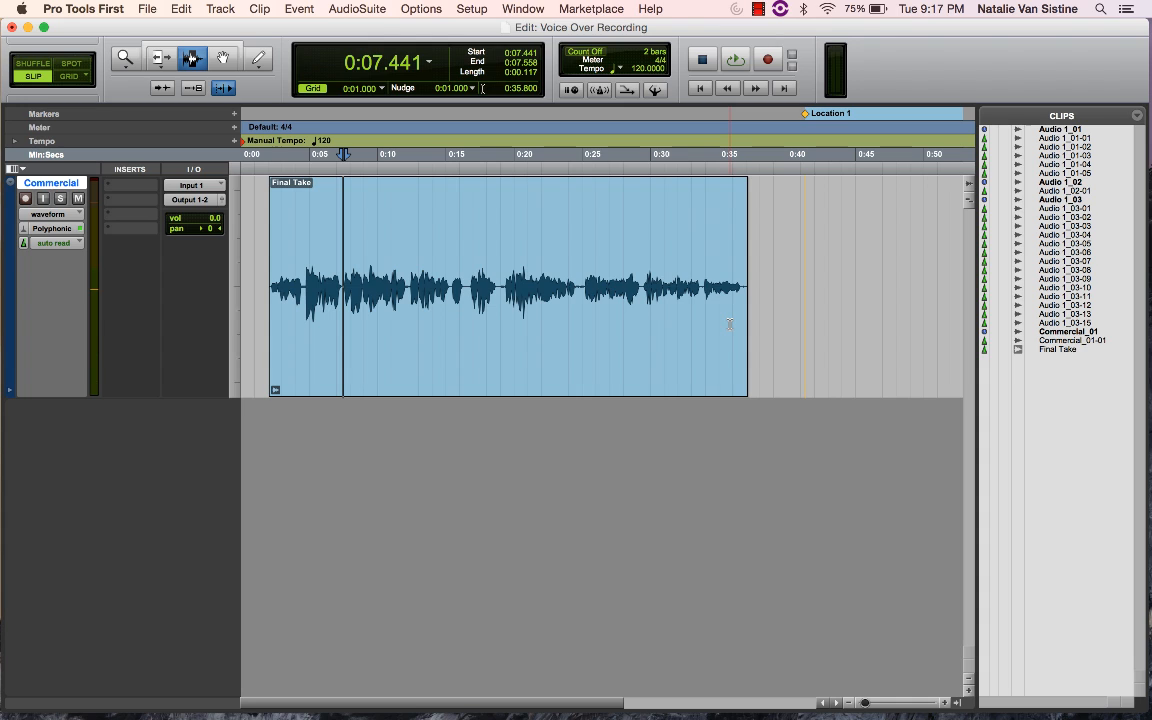
left_click(424, 276)
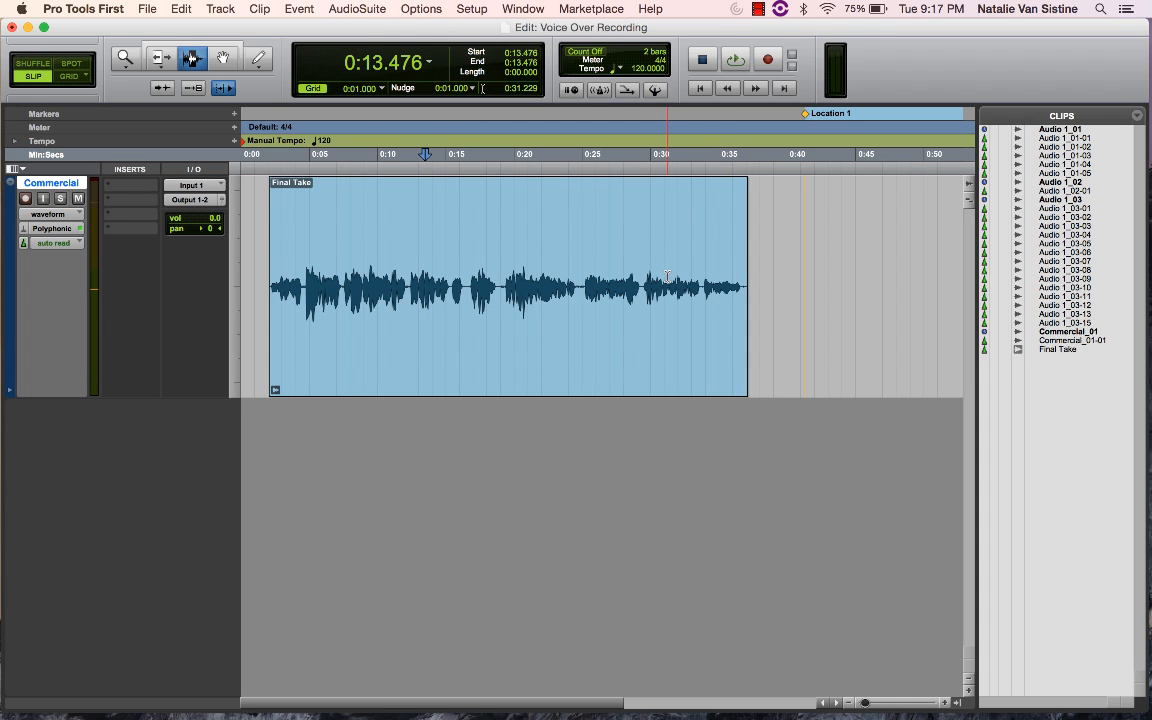
- Move the Final Take clip back to the very start of the Commercial track
key("F8")
left_click(543, 288)
left_click_drag(543, 288, 516, 288)
- Record a new voice-over line on the Commercial track after Final Take, from about 0:36.4 to 0:39.8
left_click(739, 290)
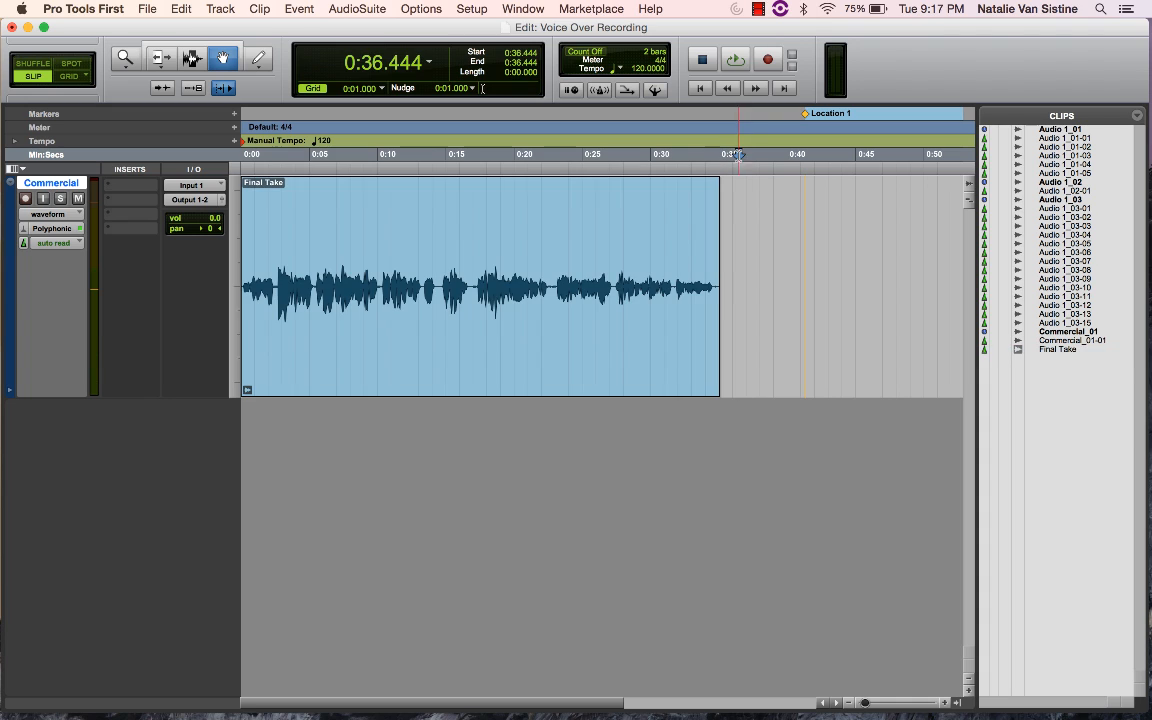
left_click(767, 62)
left_click(26, 198)
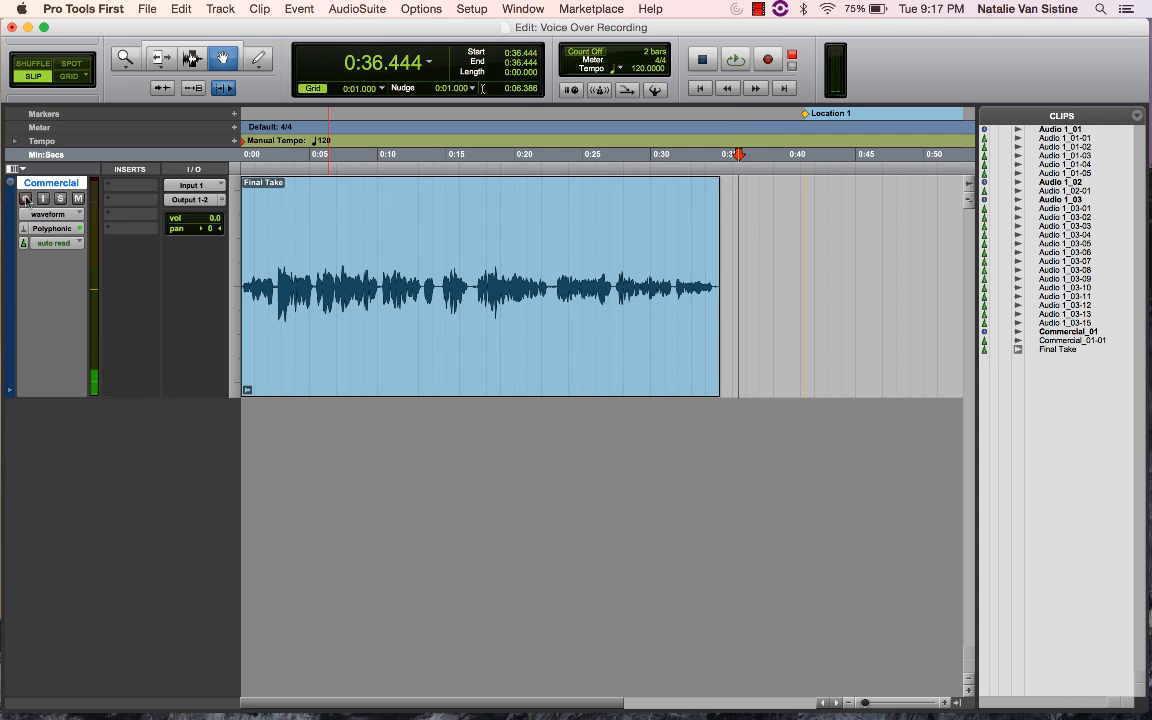
key("space")
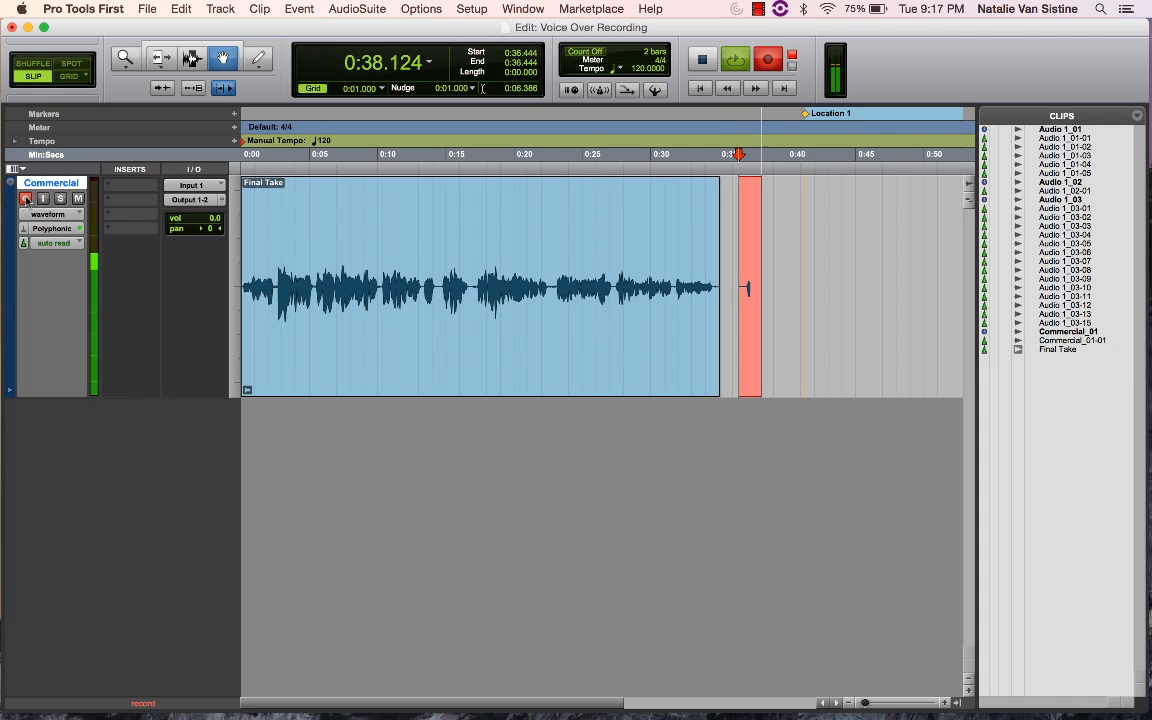
key("space")
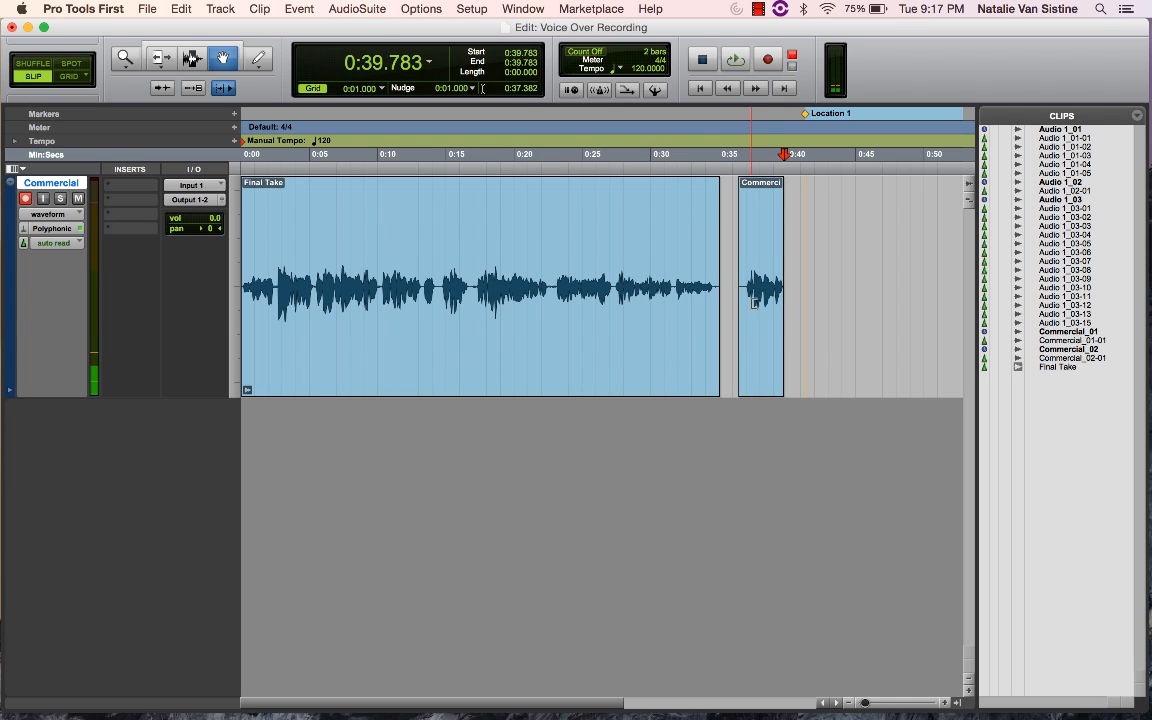
- Trim the start of the newly recorded clip and move it over the end of Final Take at about 0:31.7
key("F6")
left_click_drag(745, 308, 697, 321)
key("F8")
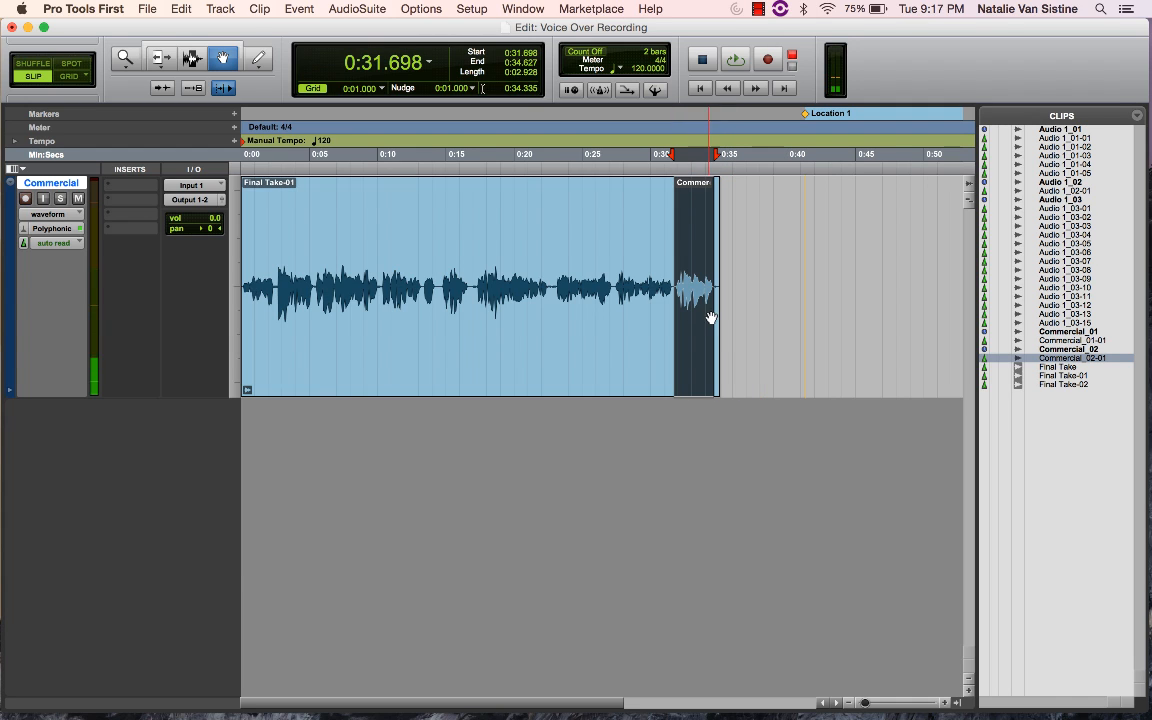
- Delete the leftover sliver of Final Take that follows the new clip
left_click(717, 318)
key("Delete")
left_click(589, 351)
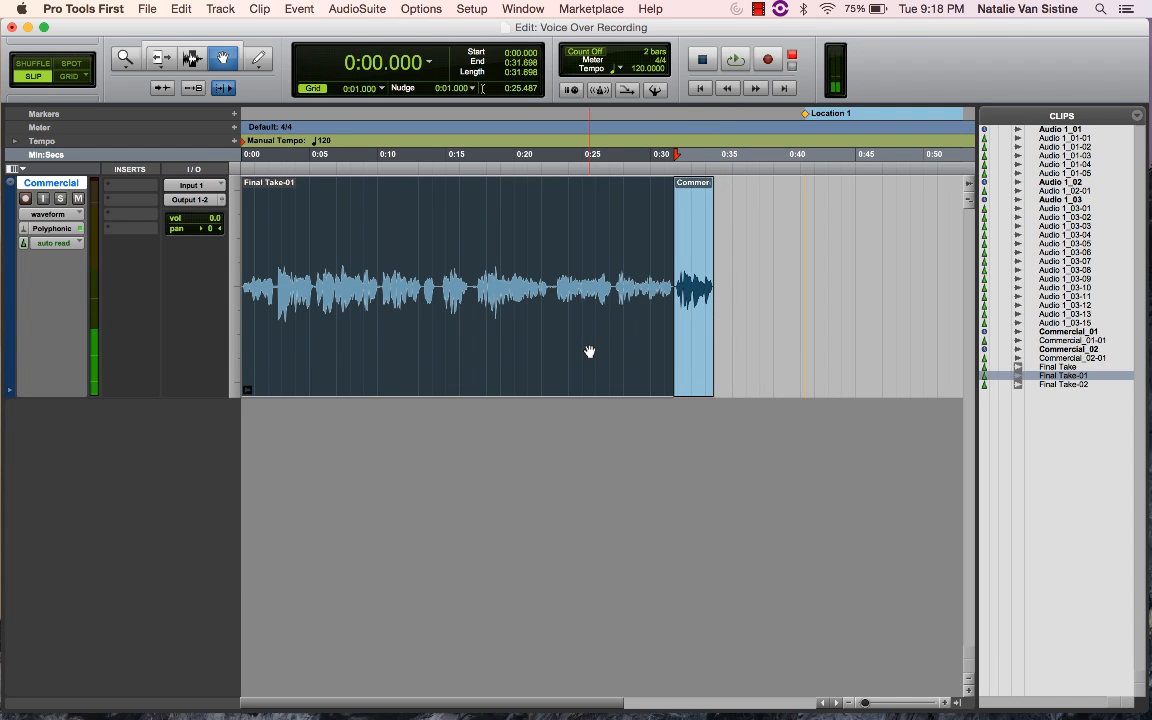
left_click(846, 298)
- Group the new recording with the Final Take portion before it into one clip
left_click(712, 291)
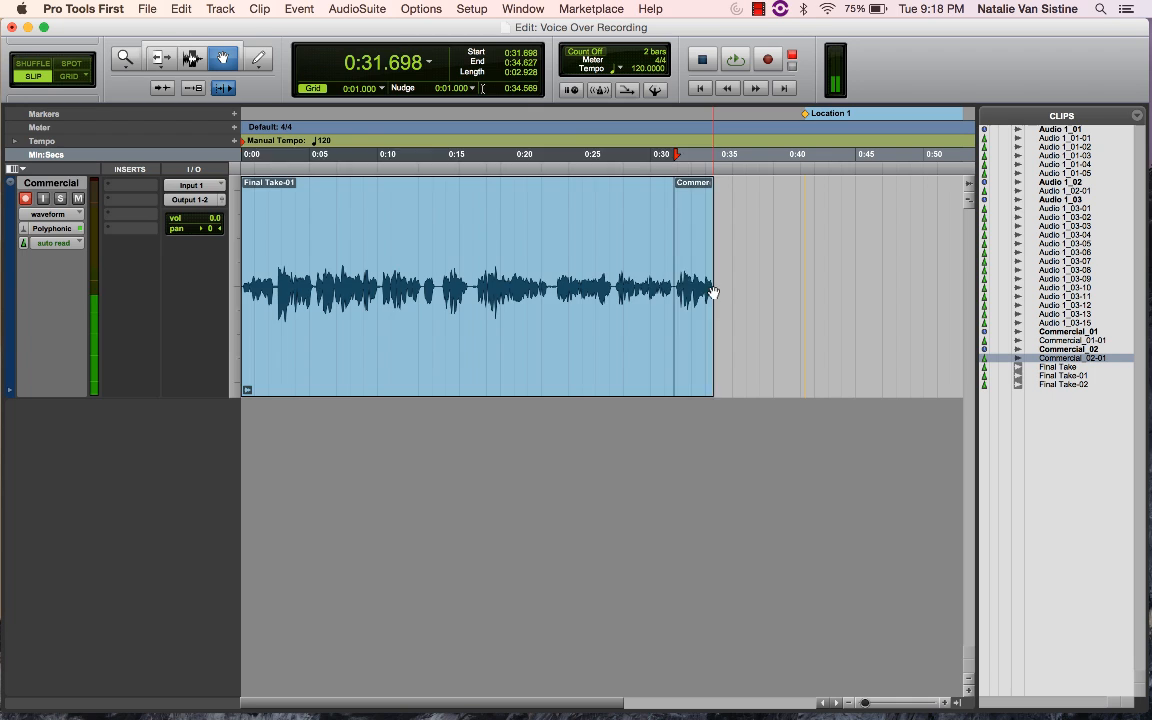
left_click(571, 285, "shift")
key("super+alt+g")
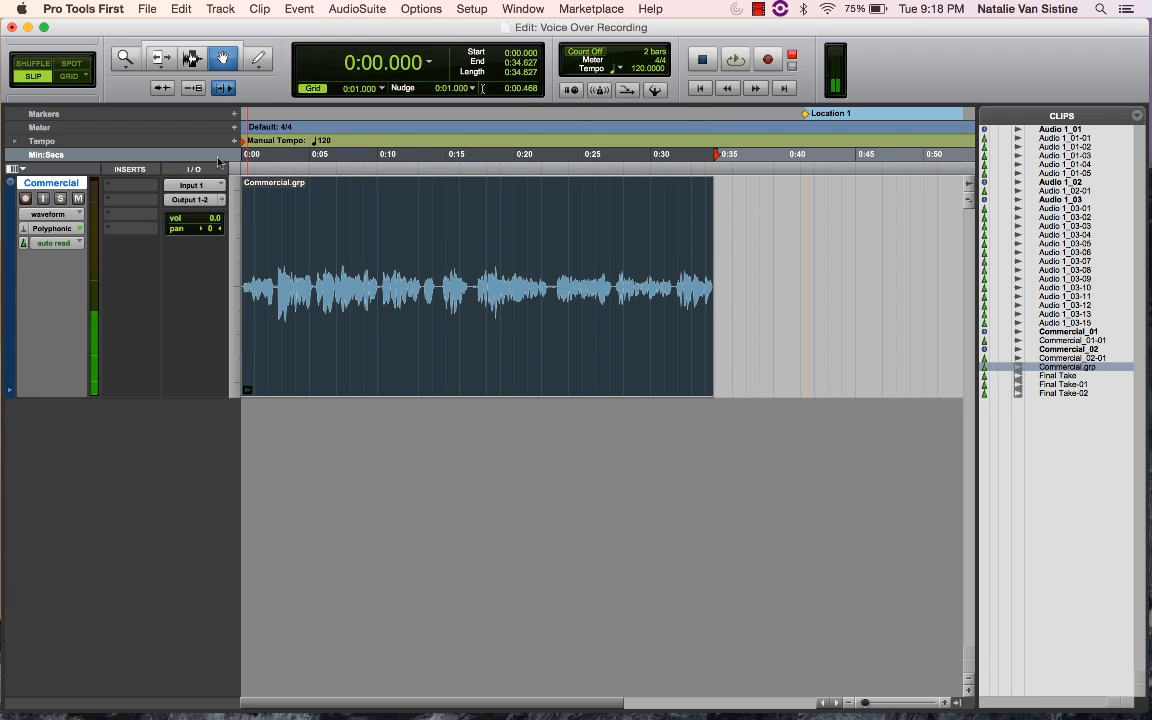
- Rename the grouped clip on the Commercial track as FinalTake With New Tag
double_click(265, 184)
type("F")
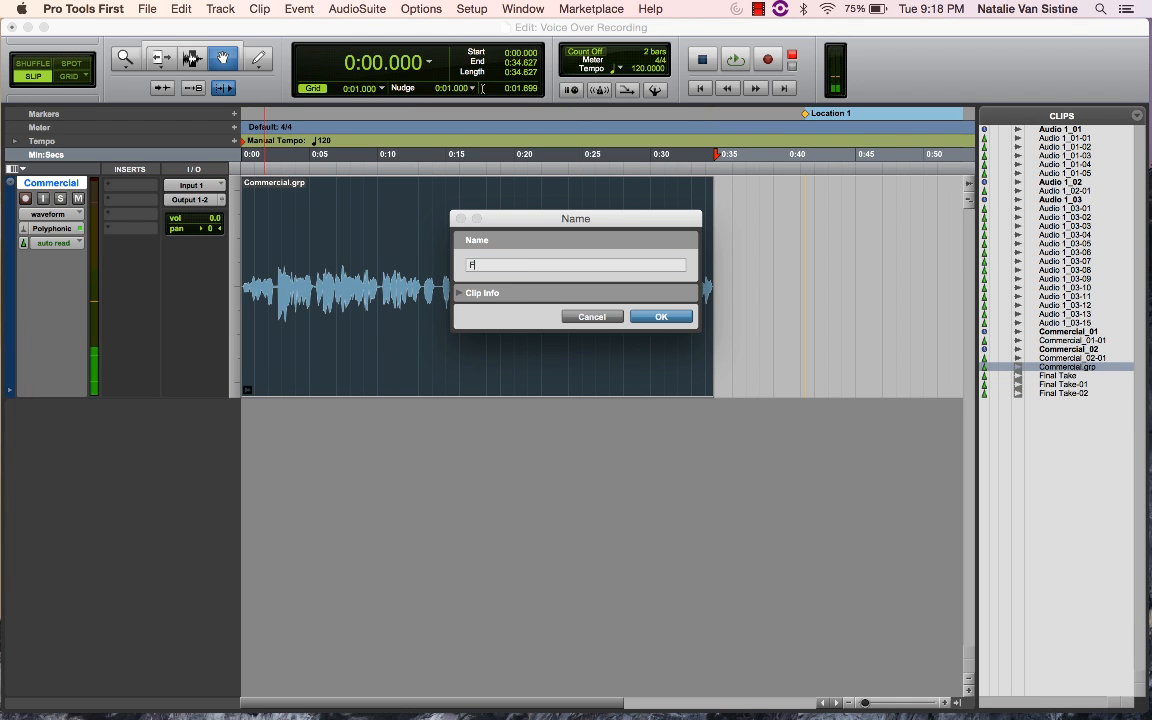
type("in")
key("BackSpace")
key("BackSpace")
key("BackSpace")
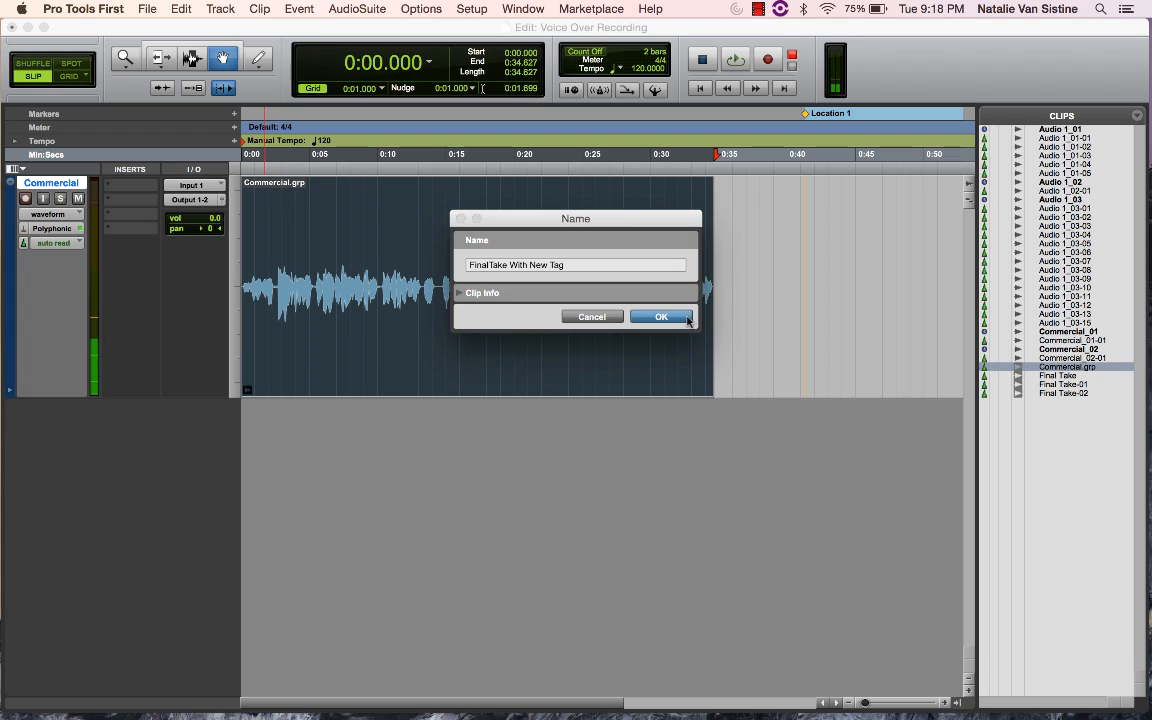
key("Return")
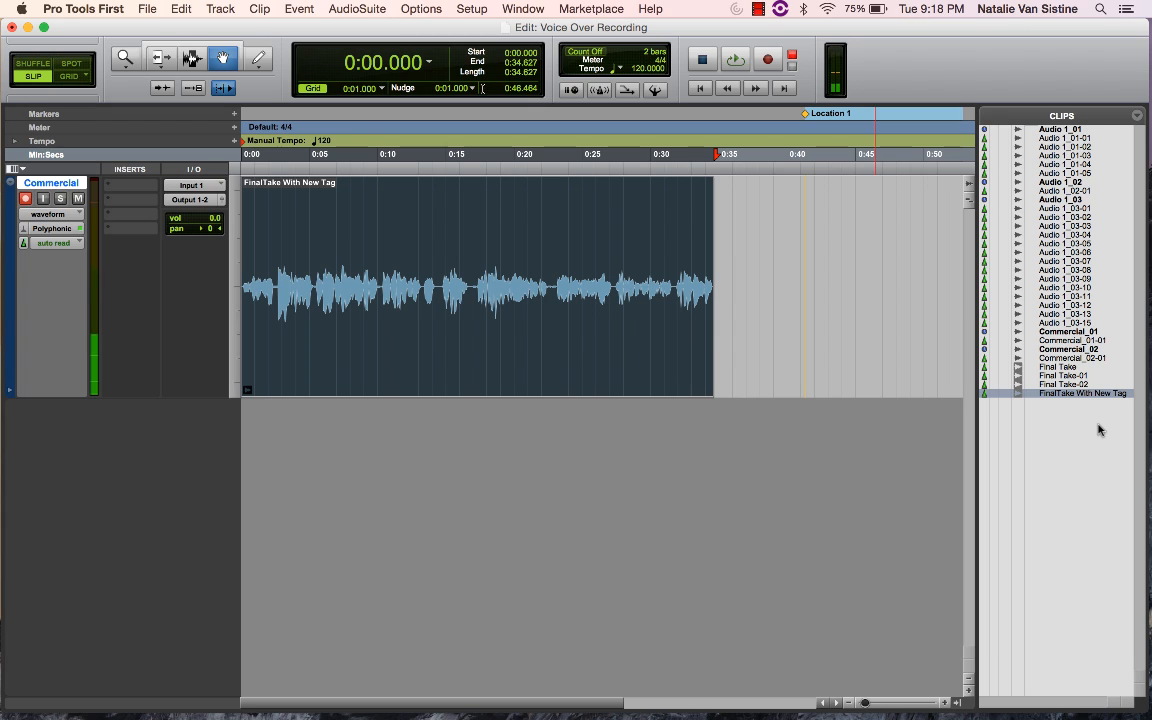
left_click(1137, 117)
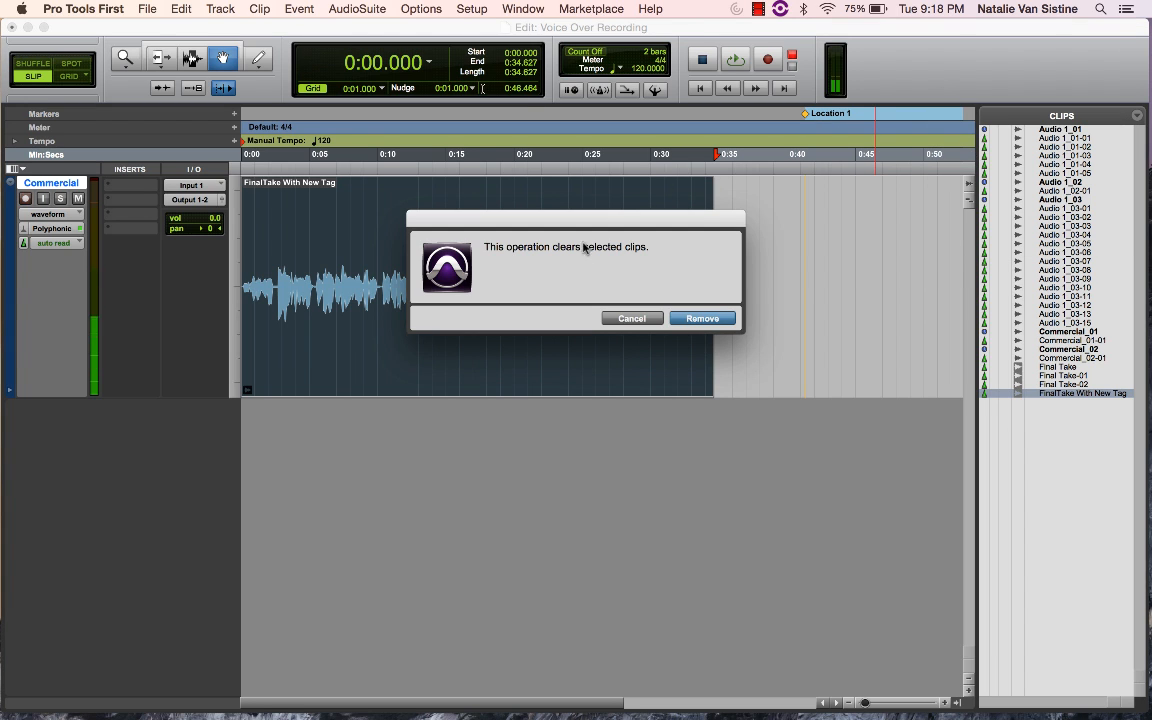
left_click(631, 318)
left_click(1062, 262)
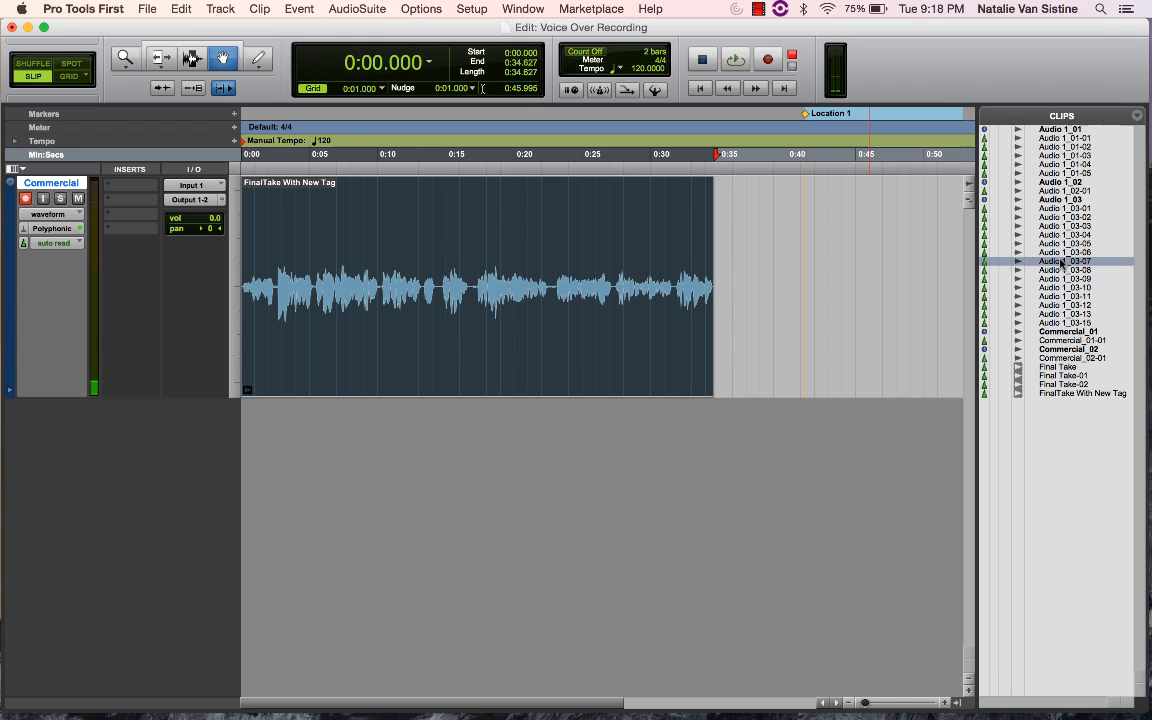
- Select the unused audio except whole files in the Clips list and remove those clips from the project
left_click(1137, 115)
mouse_move(962, 114)
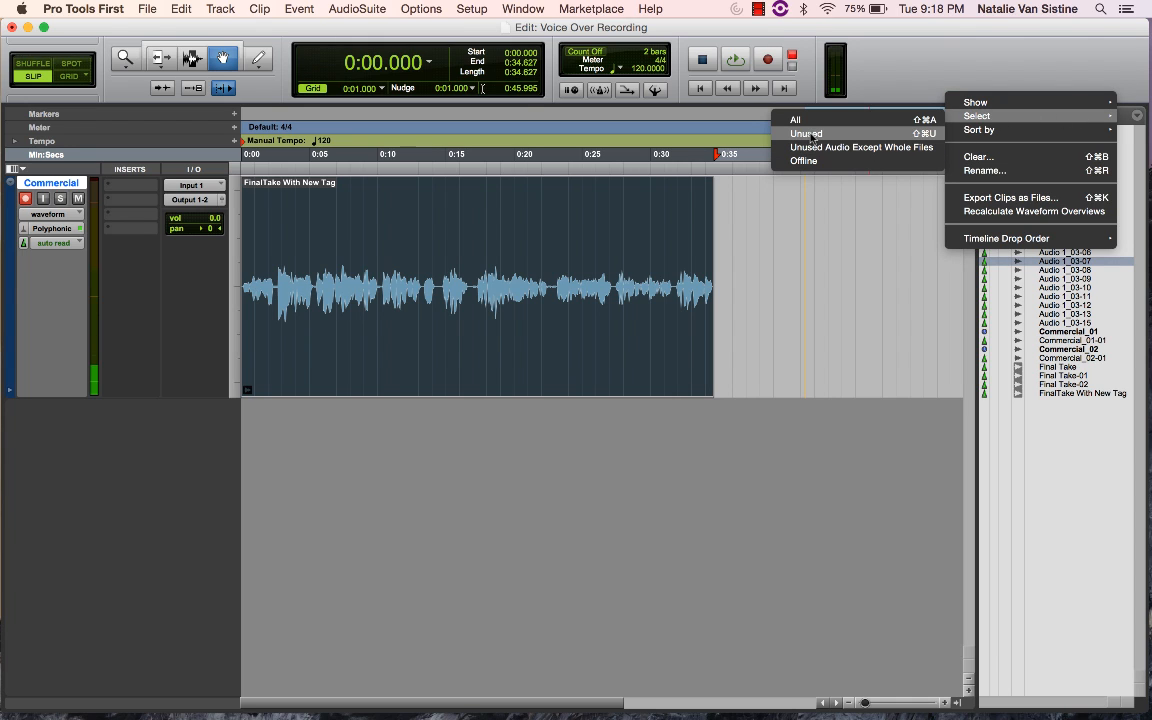
left_click(896, 151)
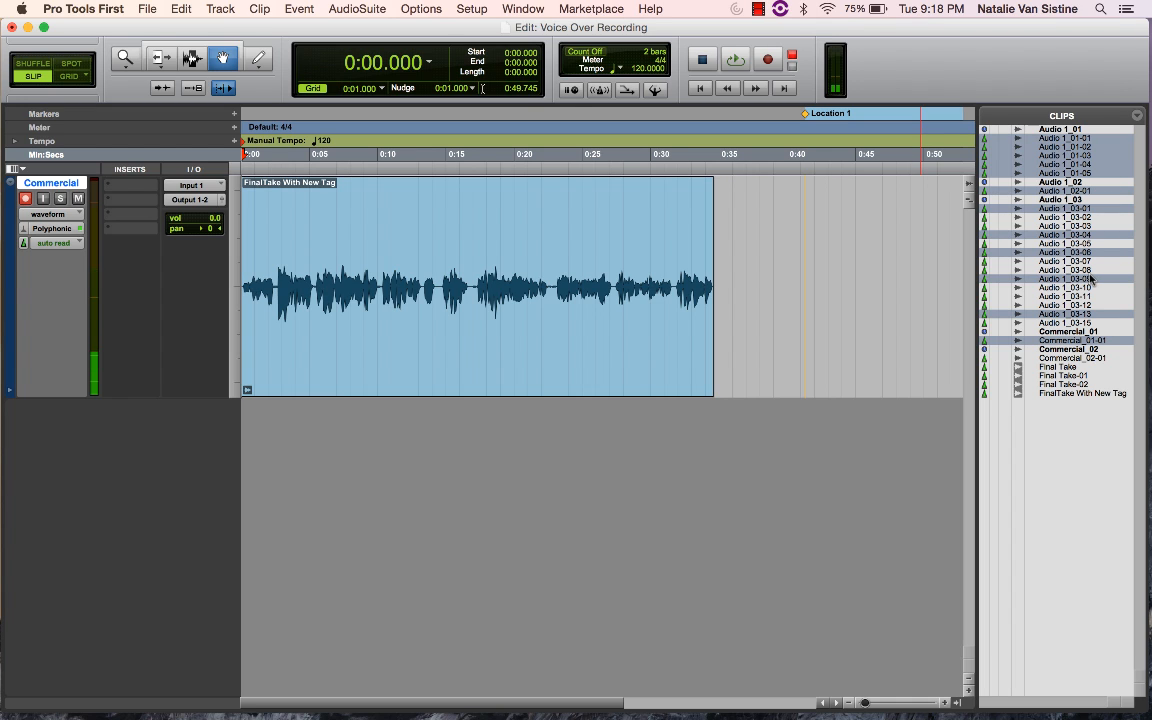
left_click(1137, 117)
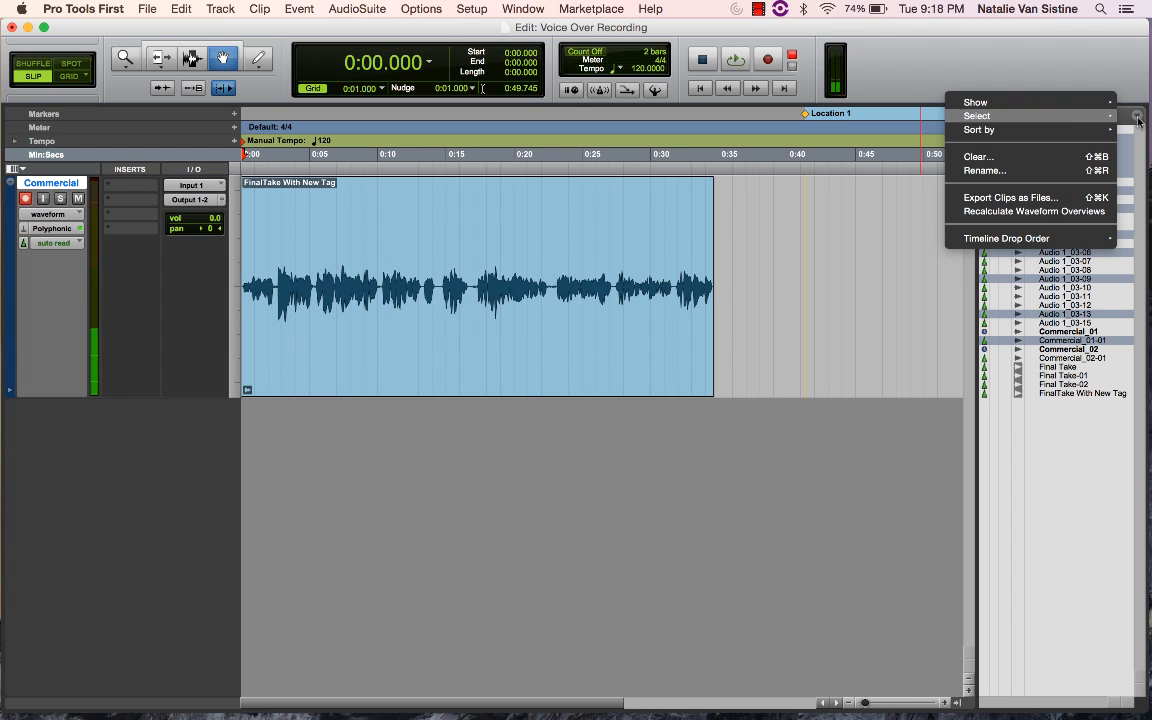
left_click(985, 157)
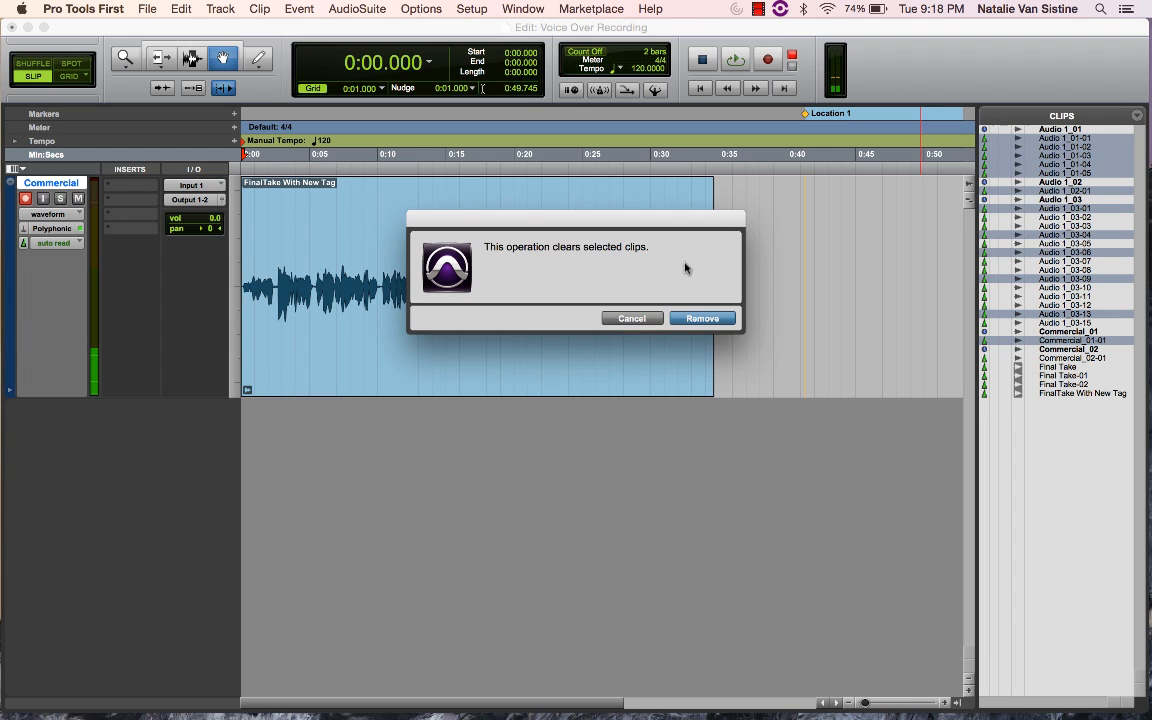
left_click(692, 320)
left_click(692, 319)
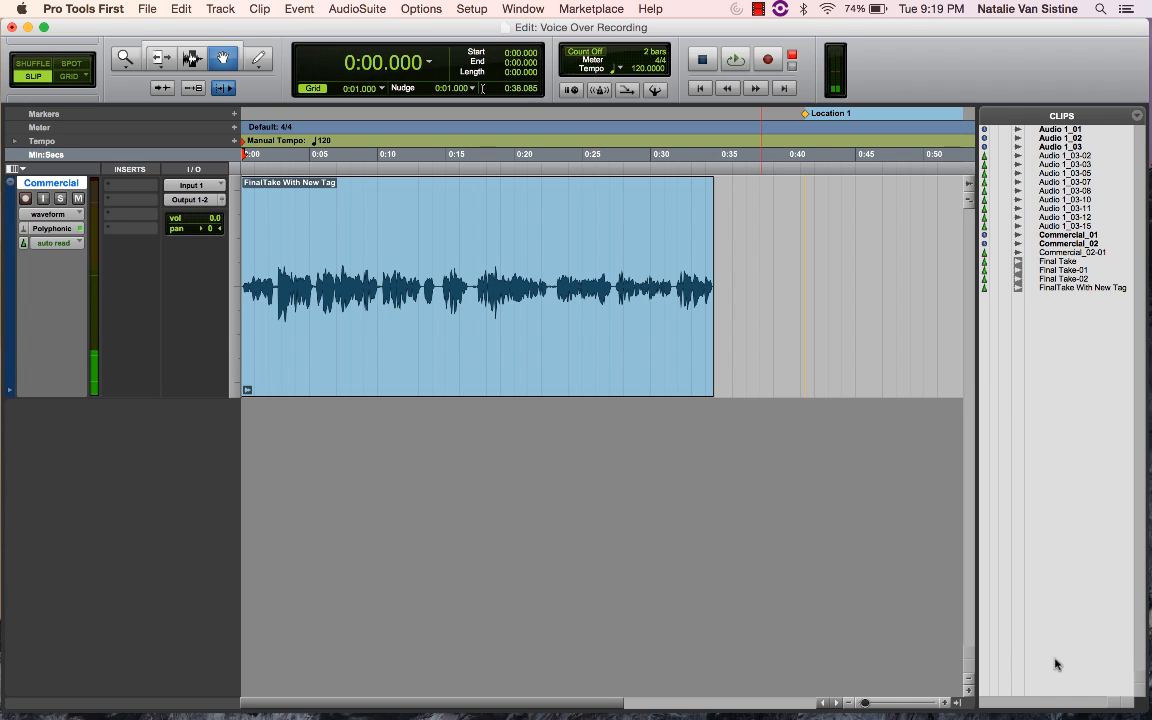
- Select the whole FinalTake With New Tag clip and turn off record enable on the Commercial track
left_click(645, 382)
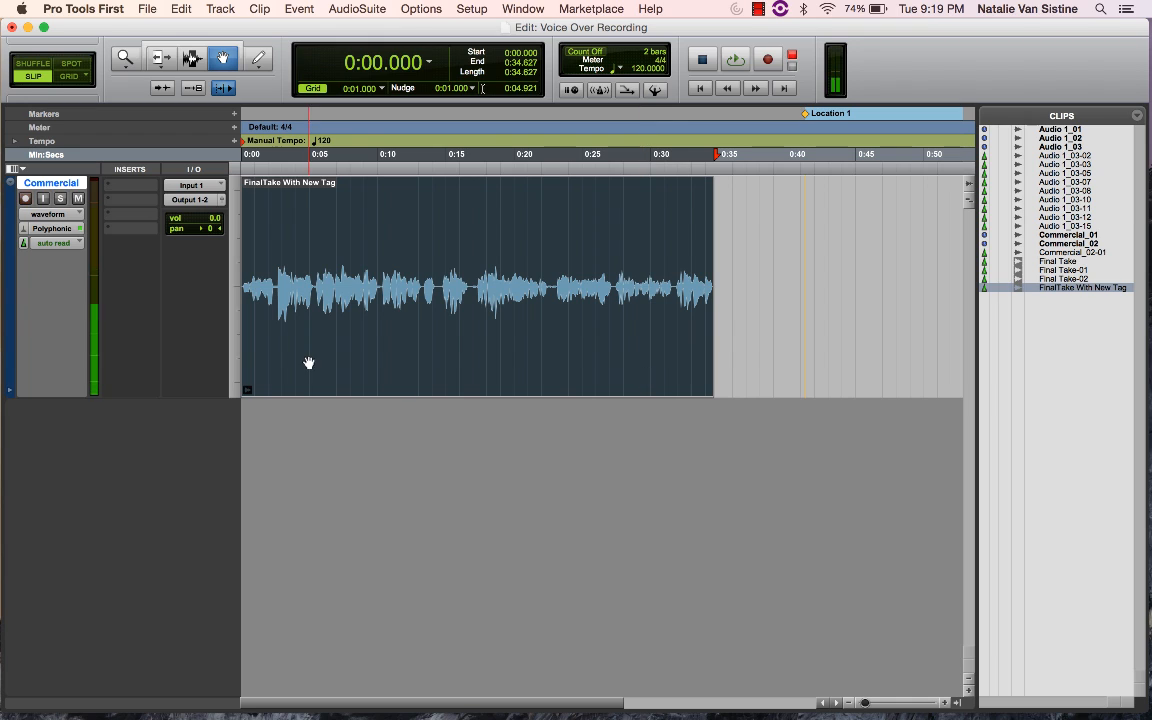
left_click(25, 199)
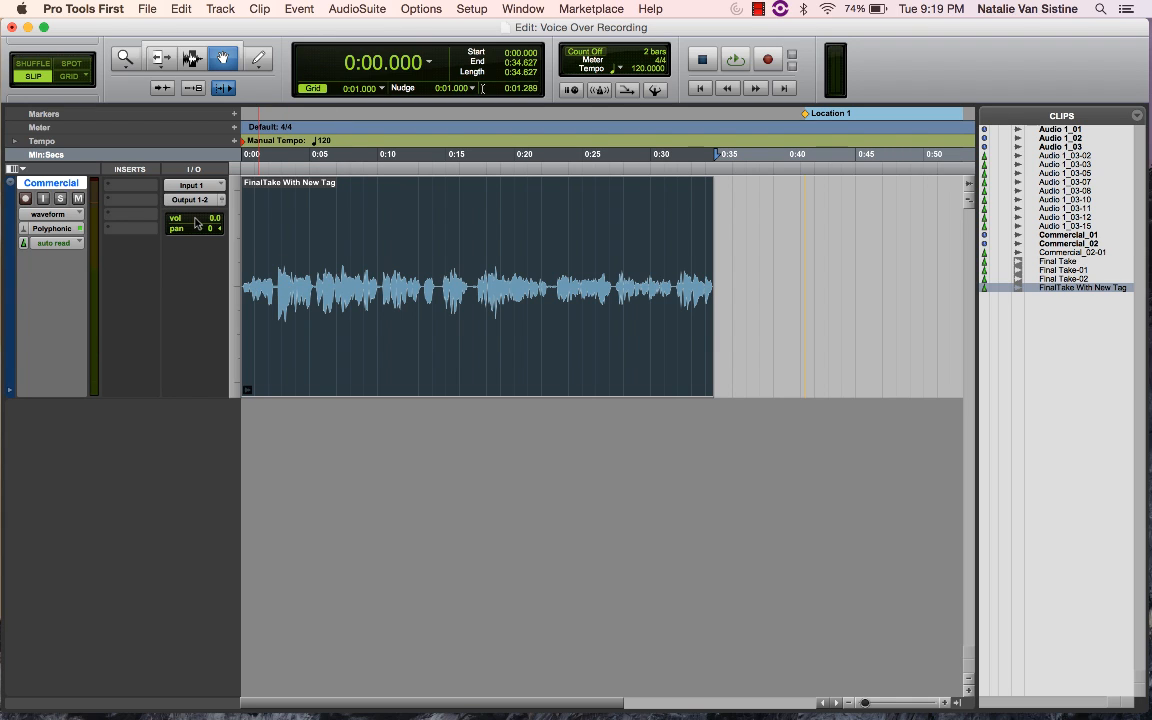
- Insert the Dyn3 De-Esser in the Commercial track's last insert slot and set its range to -4.6 dB
left_click(129, 236)
mouse_move(175, 263)
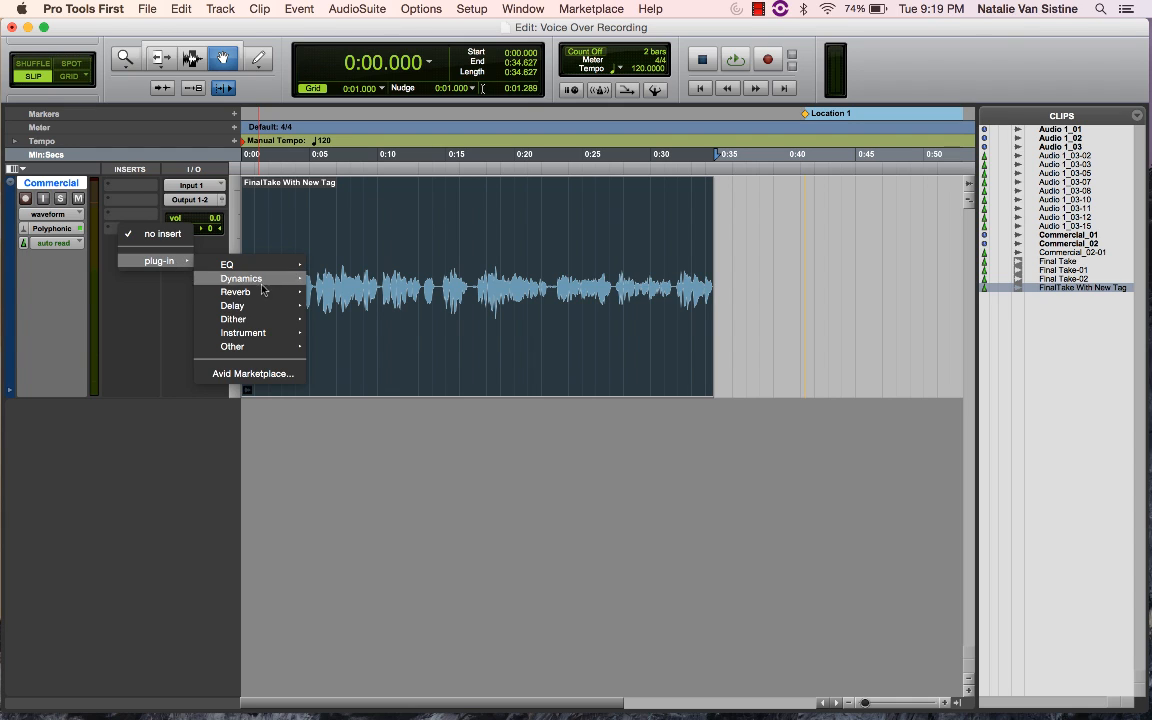
mouse_move(255, 279)
left_click(342, 297)
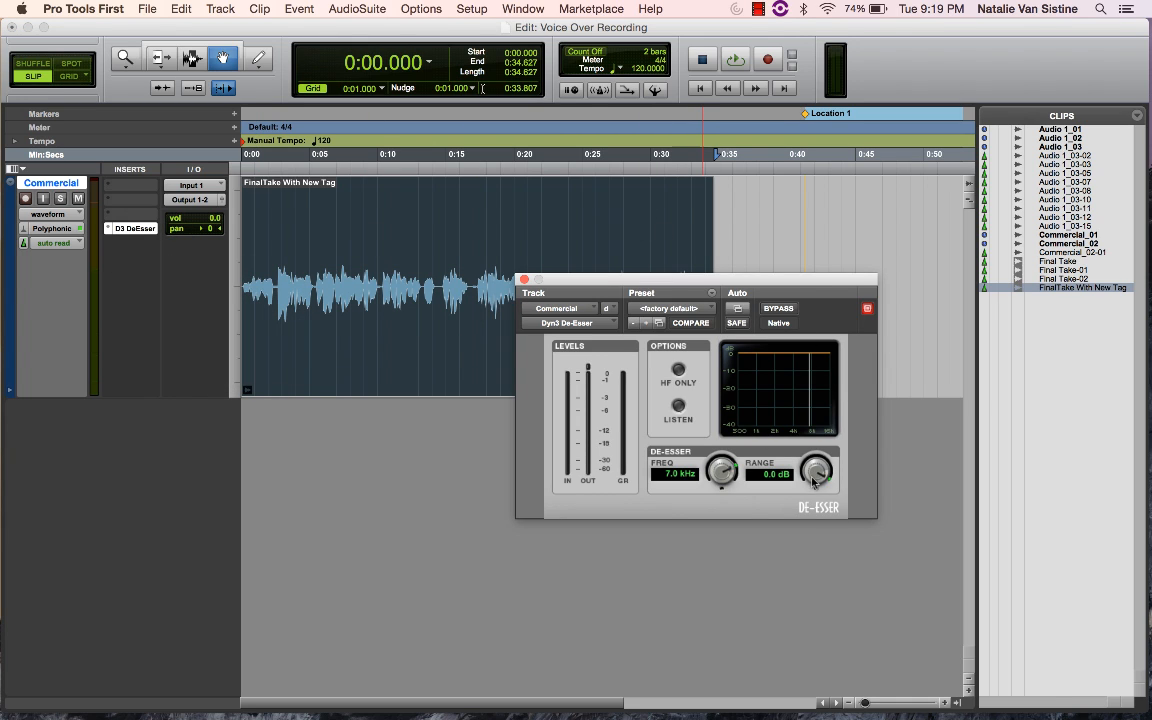
left_click_drag(812, 481, 820, 469)
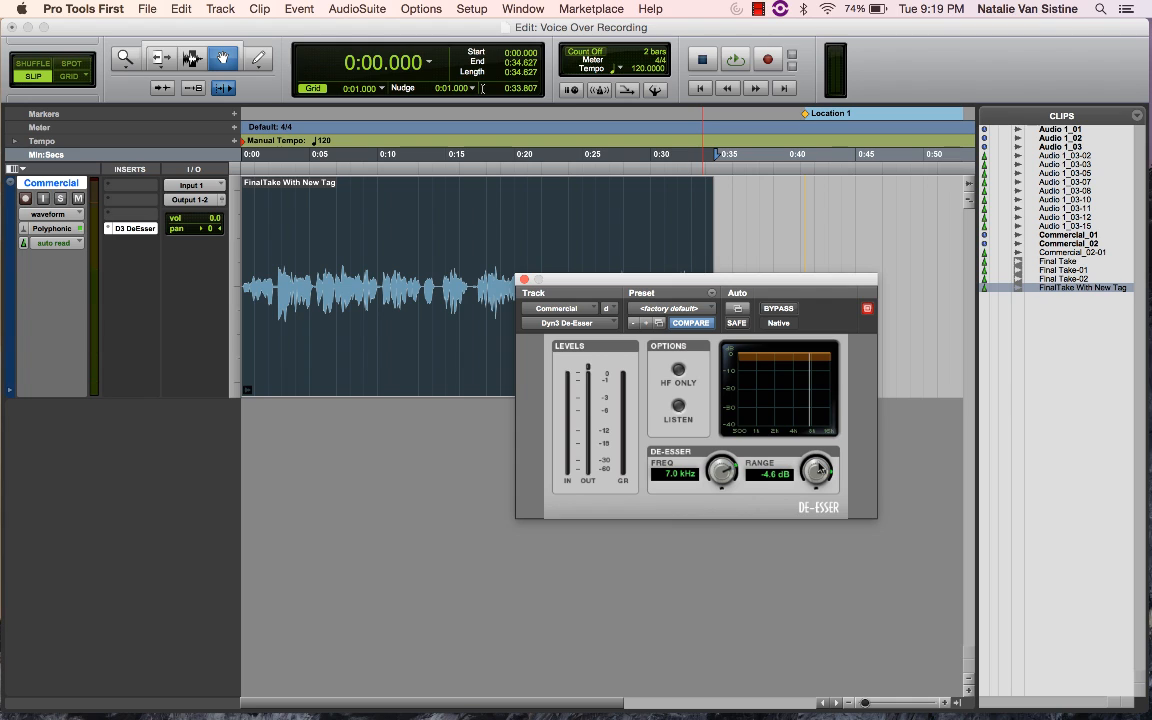
left_click(524, 279)
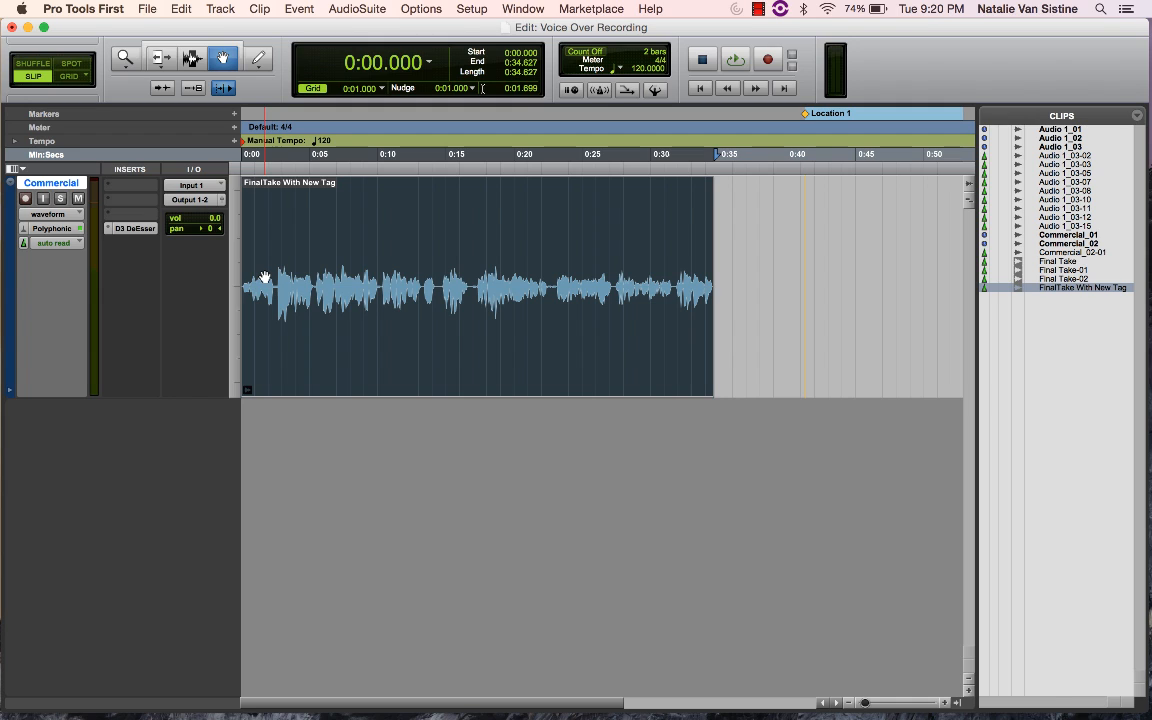
- Start an audio mix export with Output 1-2 (Stereo), the Commercial track's output, as the mixdown source
left_click(146, 8)
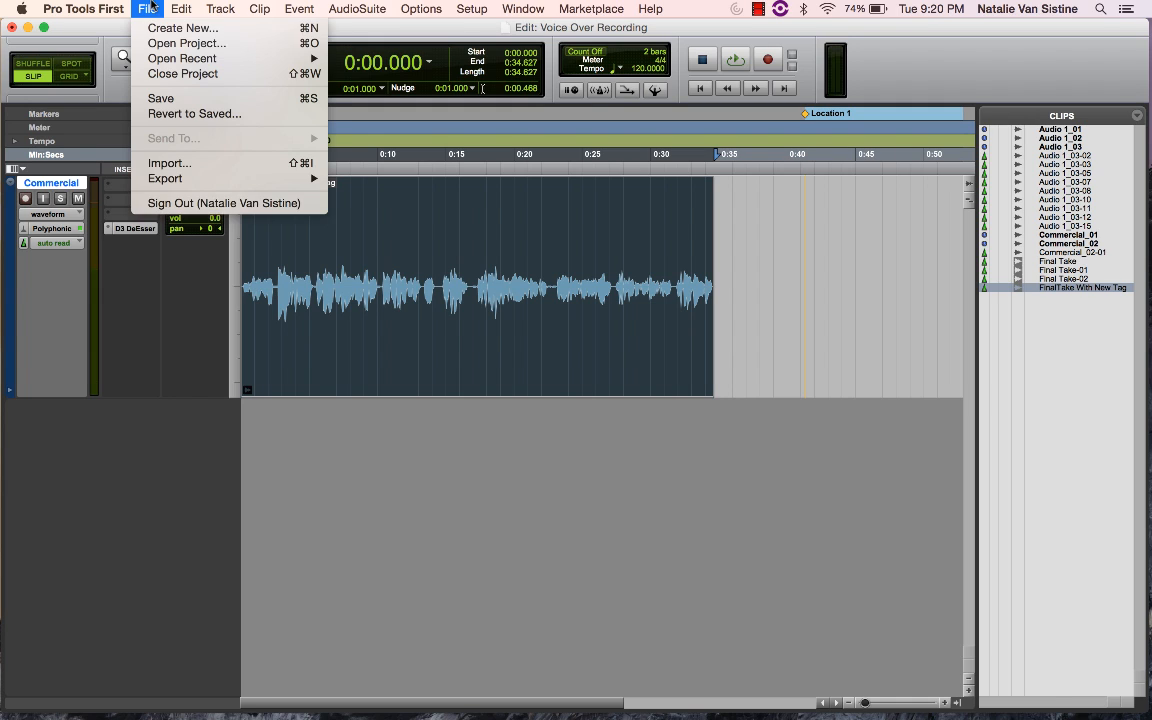
mouse_move(310, 179)
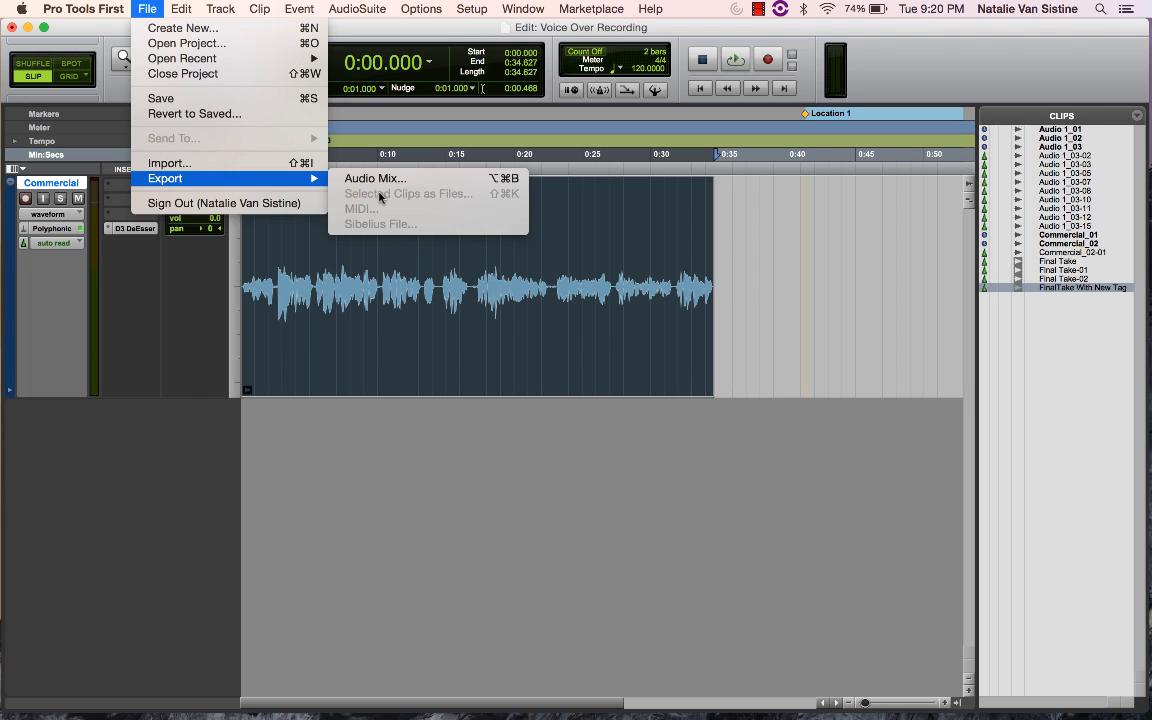
left_click(387, 179)
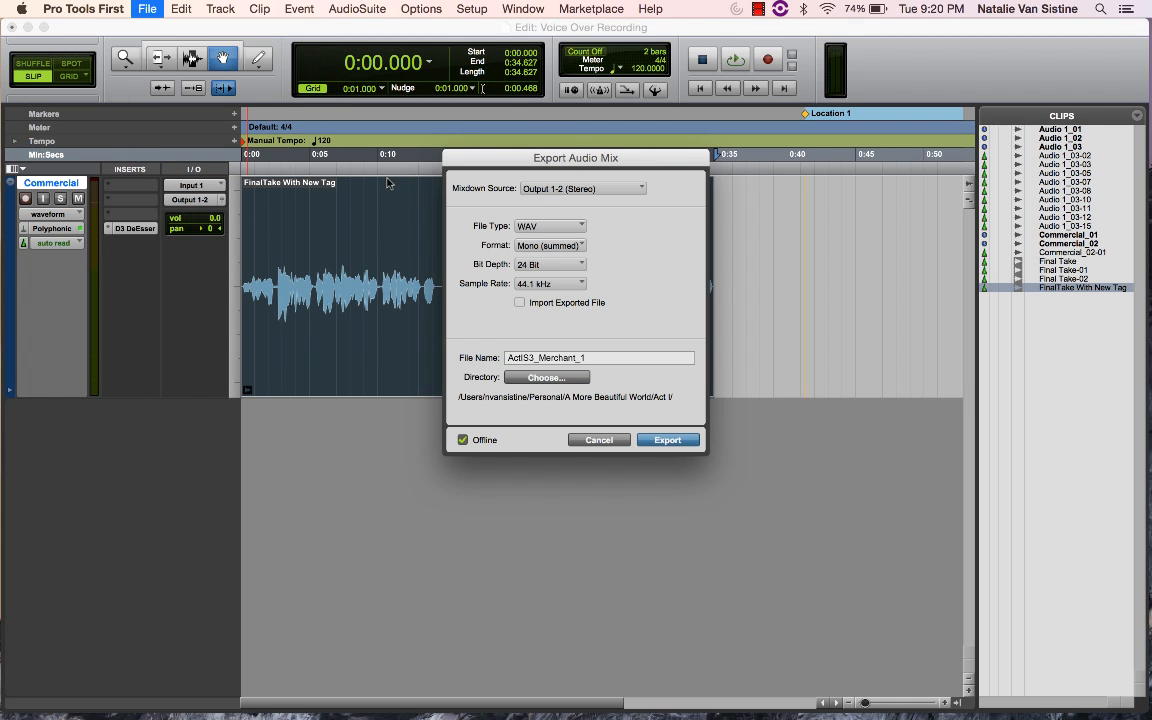
left_click(557, 189)
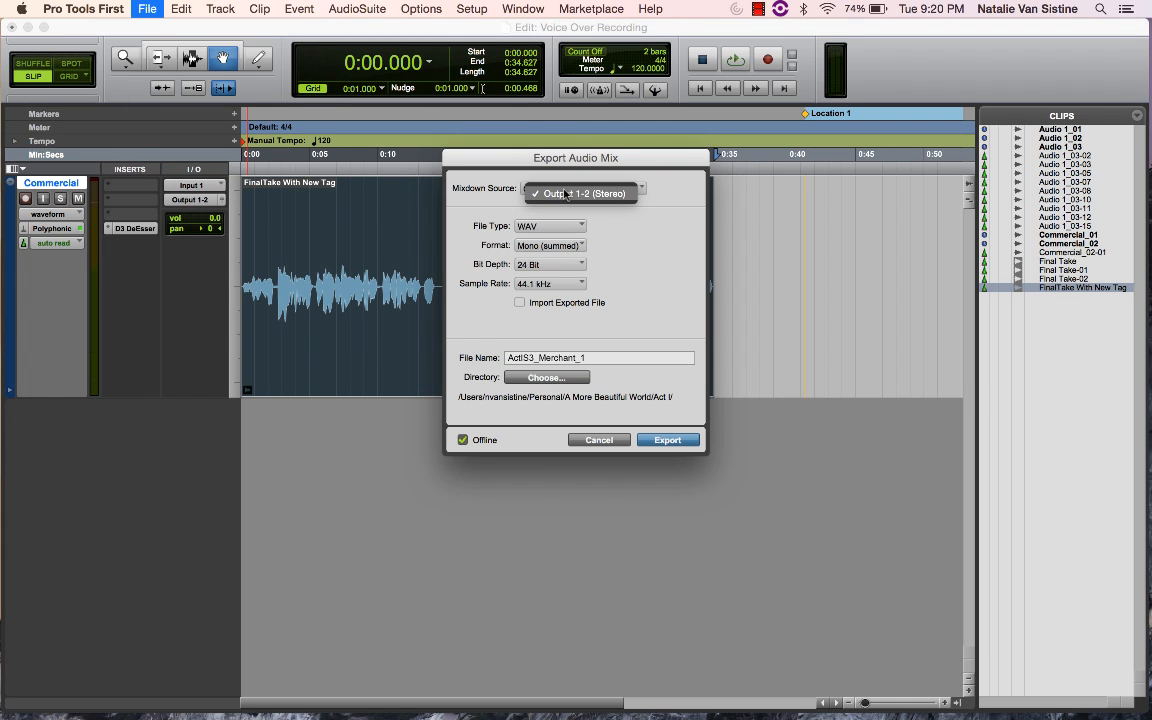
left_click(619, 221)
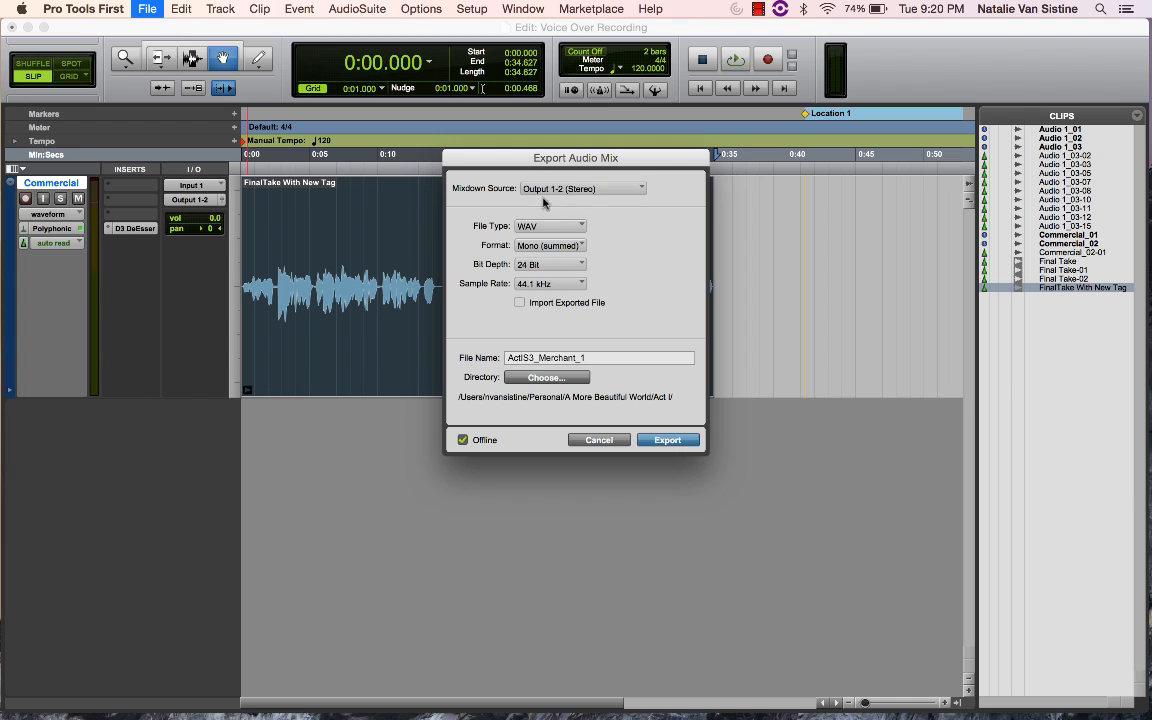
left_click(541, 186)
left_click(428, 173)
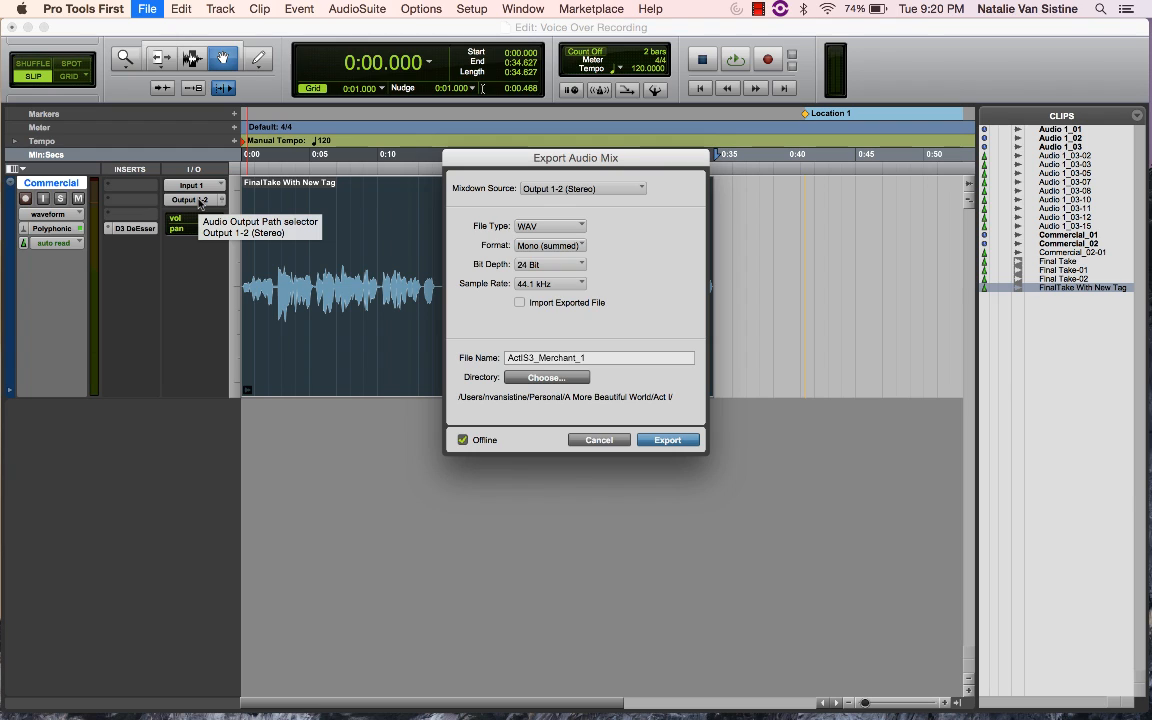
left_click(557, 187)
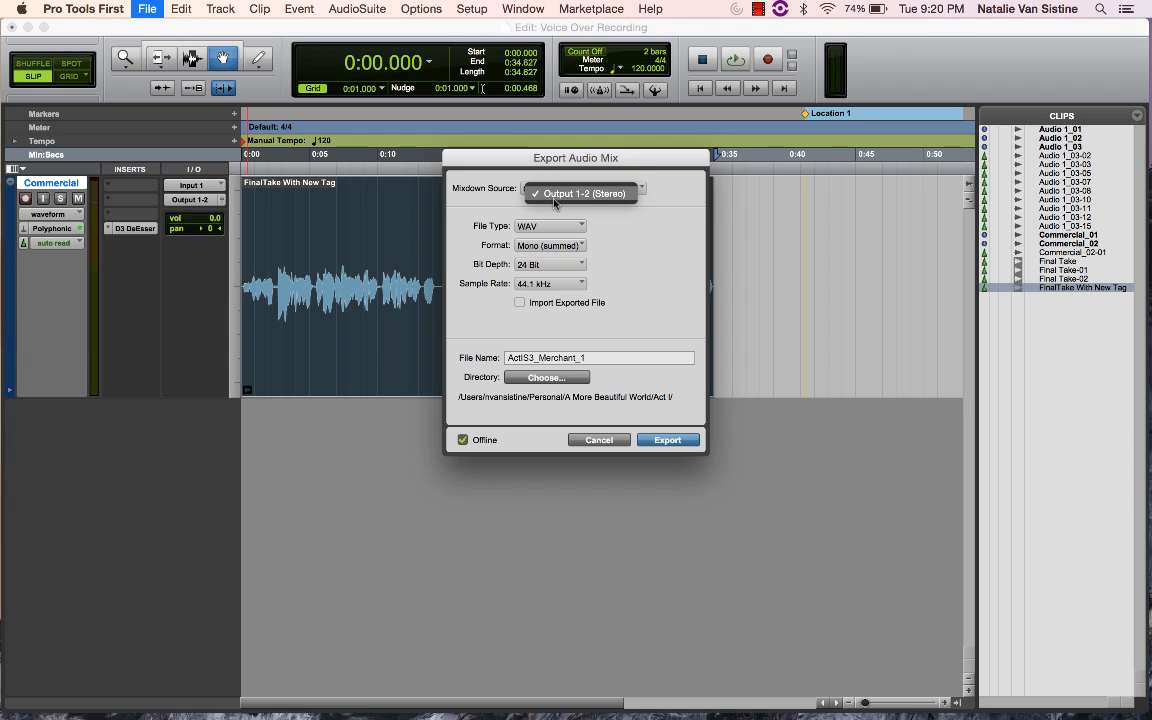
left_click(635, 255)
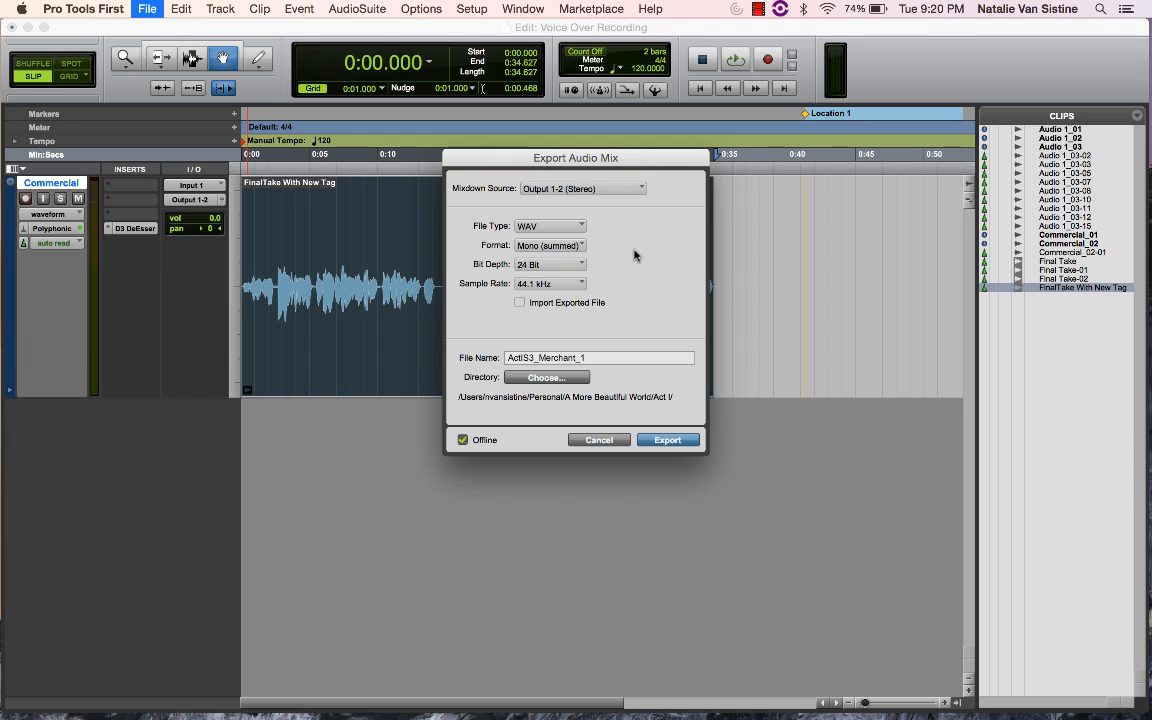
- Choose WAV as the export file type and Mono (summed) as the format
left_click(548, 227)
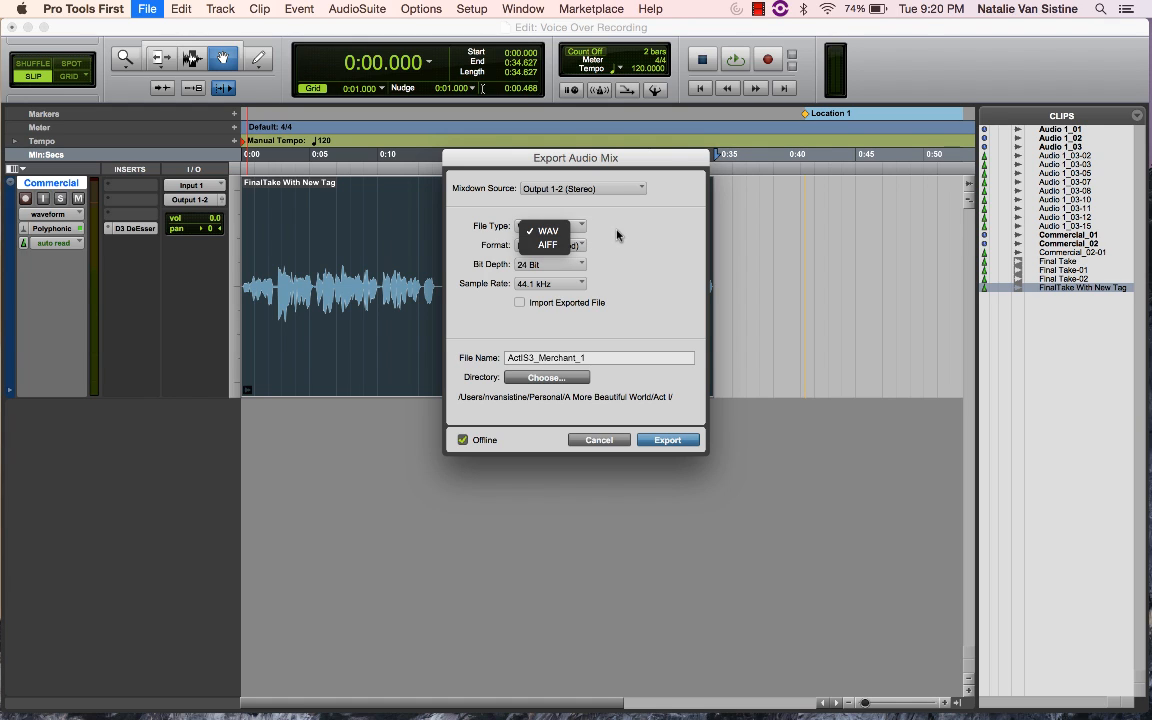
left_click(546, 231)
left_click(548, 246)
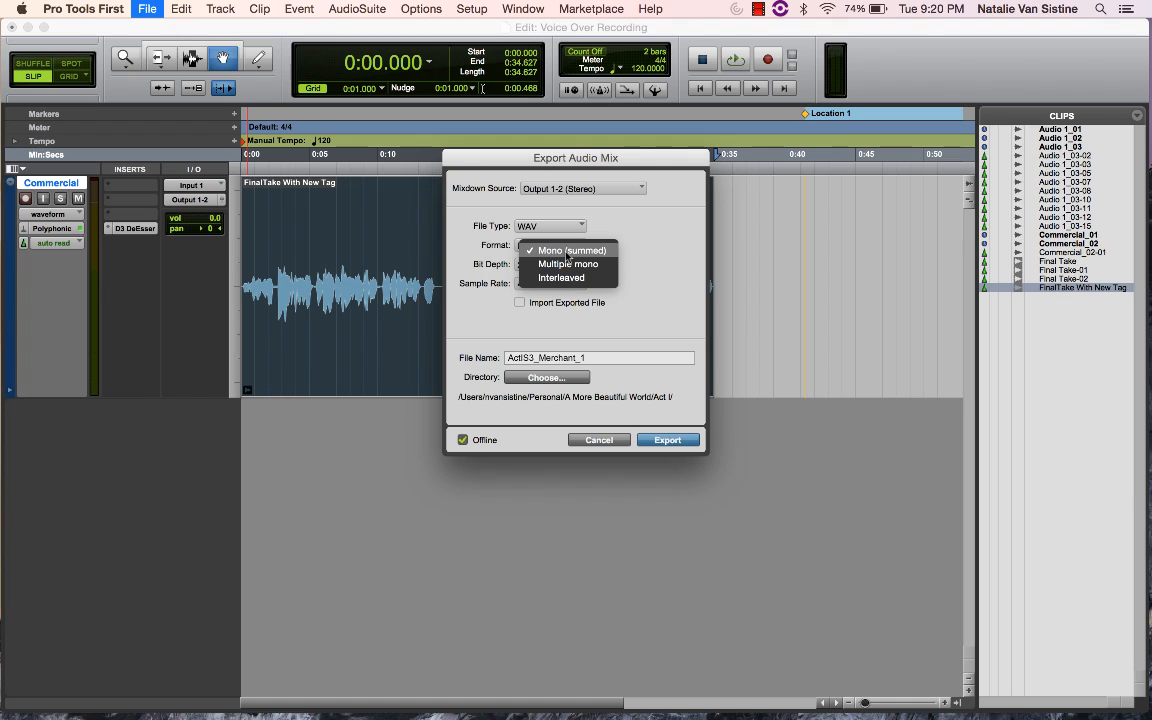
left_click(566, 253)
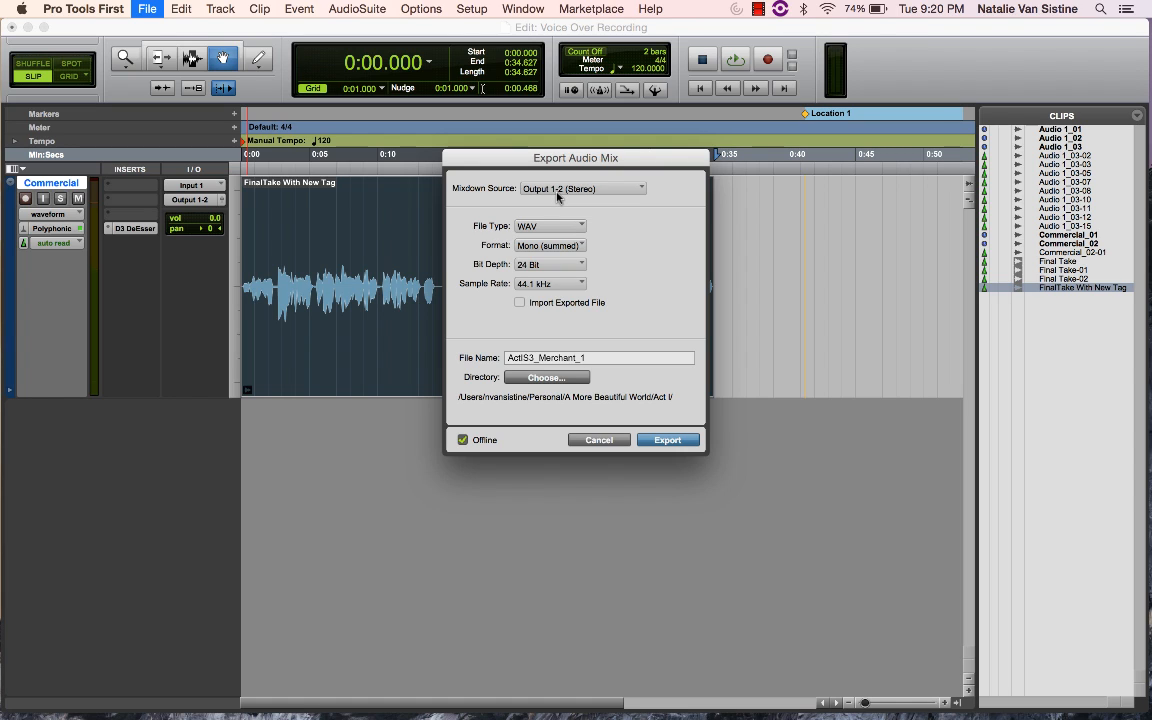
- Keep Mono (summed) as the export format and set the bit depth to 16 Bit
left_click(551, 246)
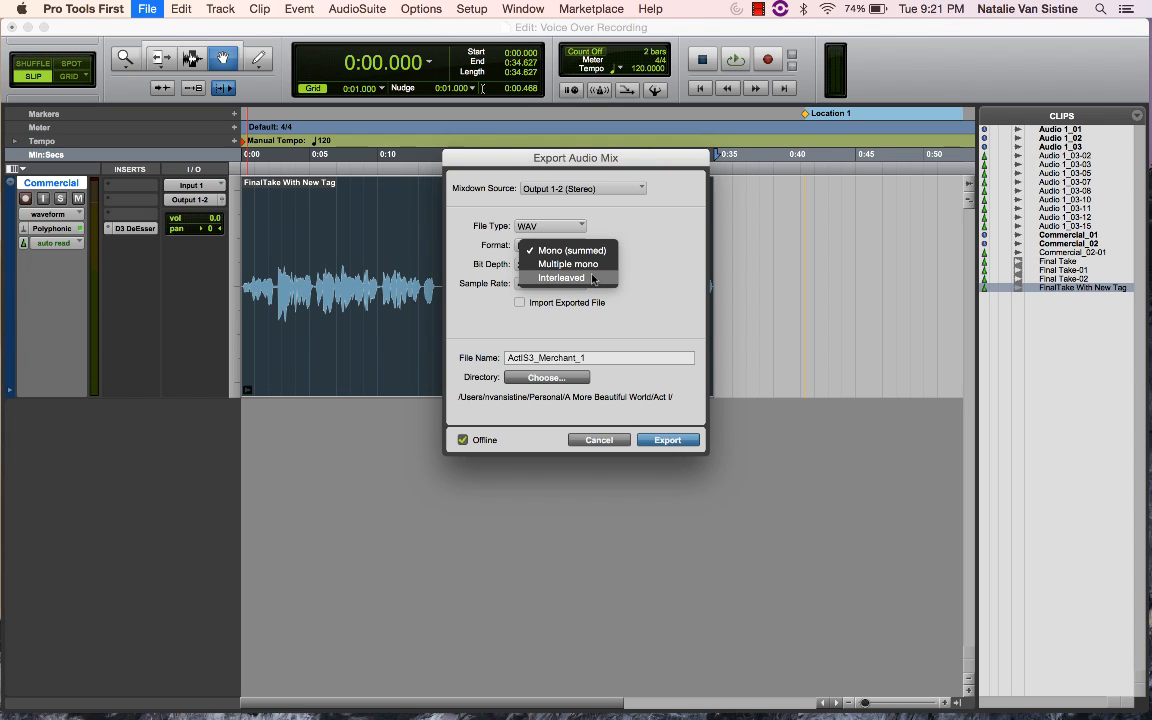
left_click(670, 266)
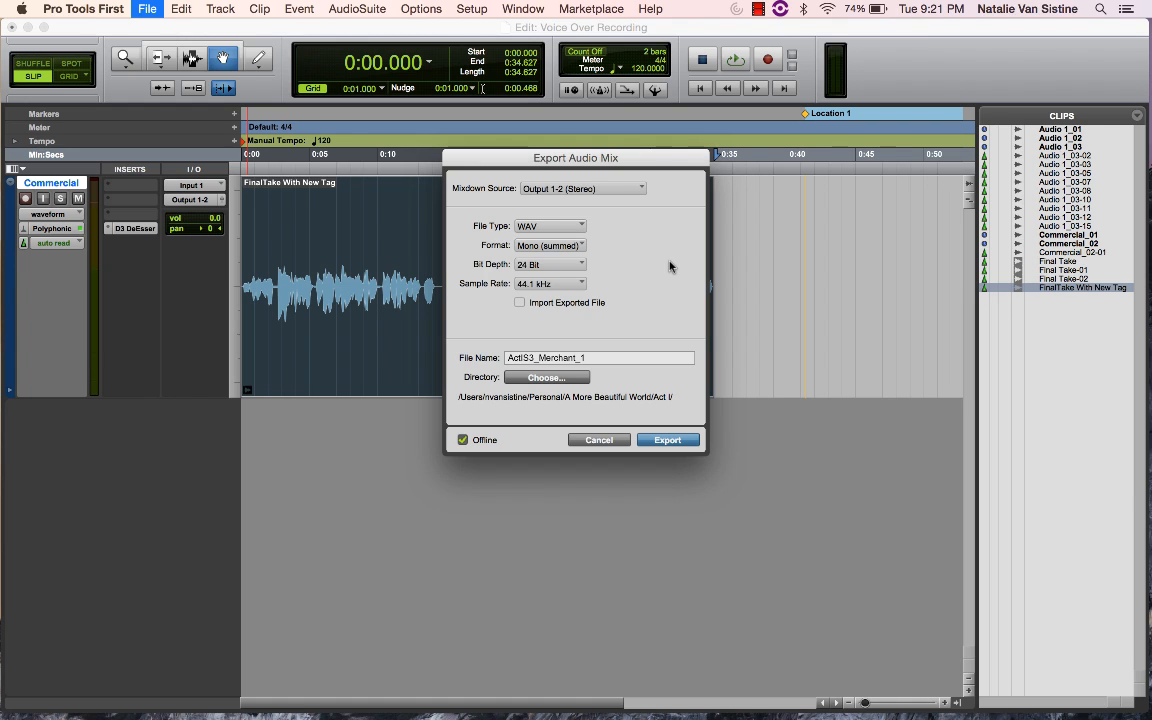
left_click(550, 264)
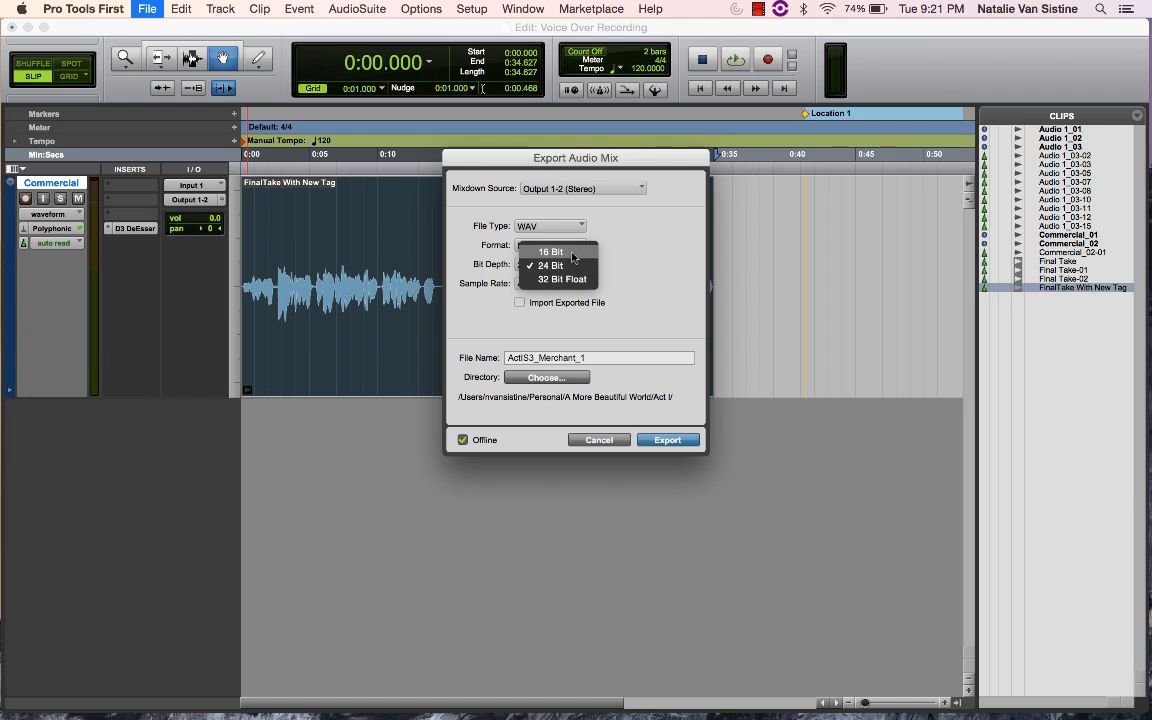
left_click(562, 262)
- Set the export sample rate to 8 kHz and keep the bit depth at 16 Bit
left_click(561, 283)
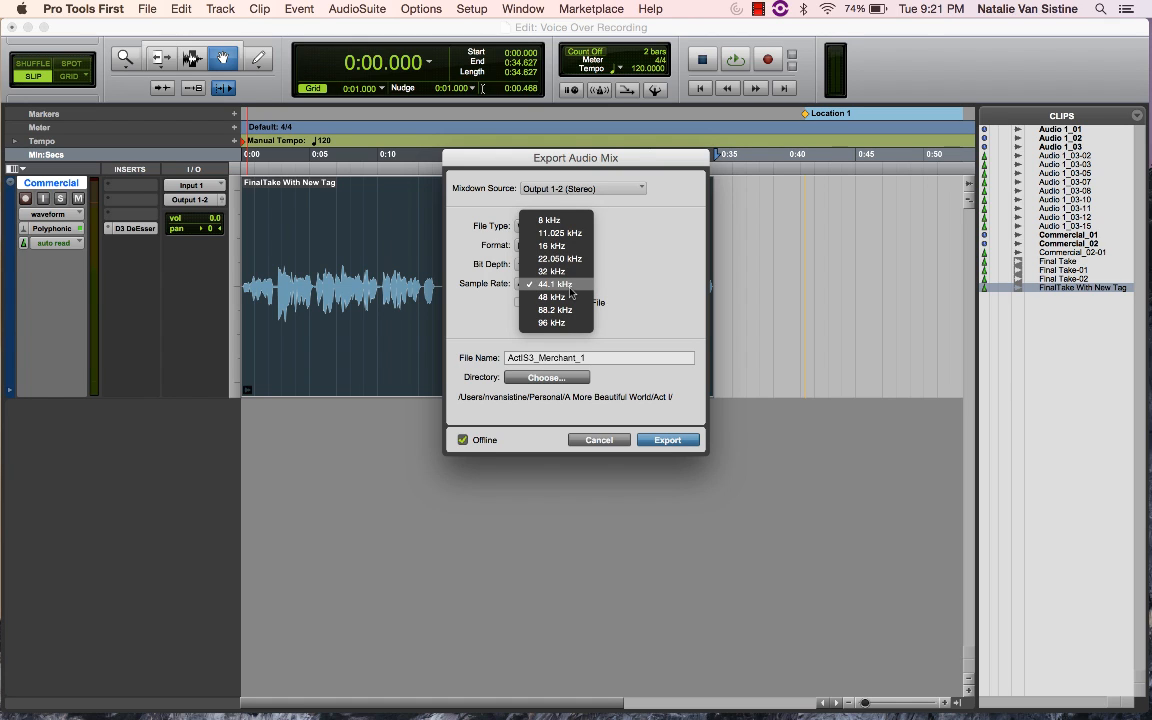
left_click(549, 220)
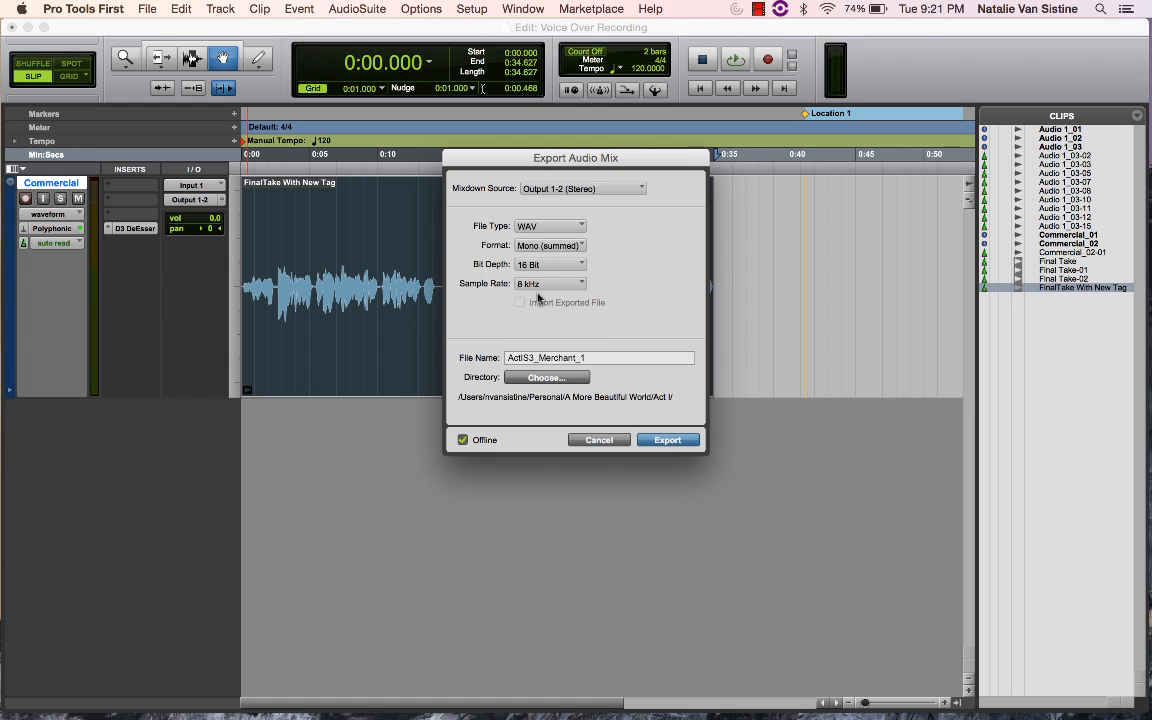
left_click(528, 264)
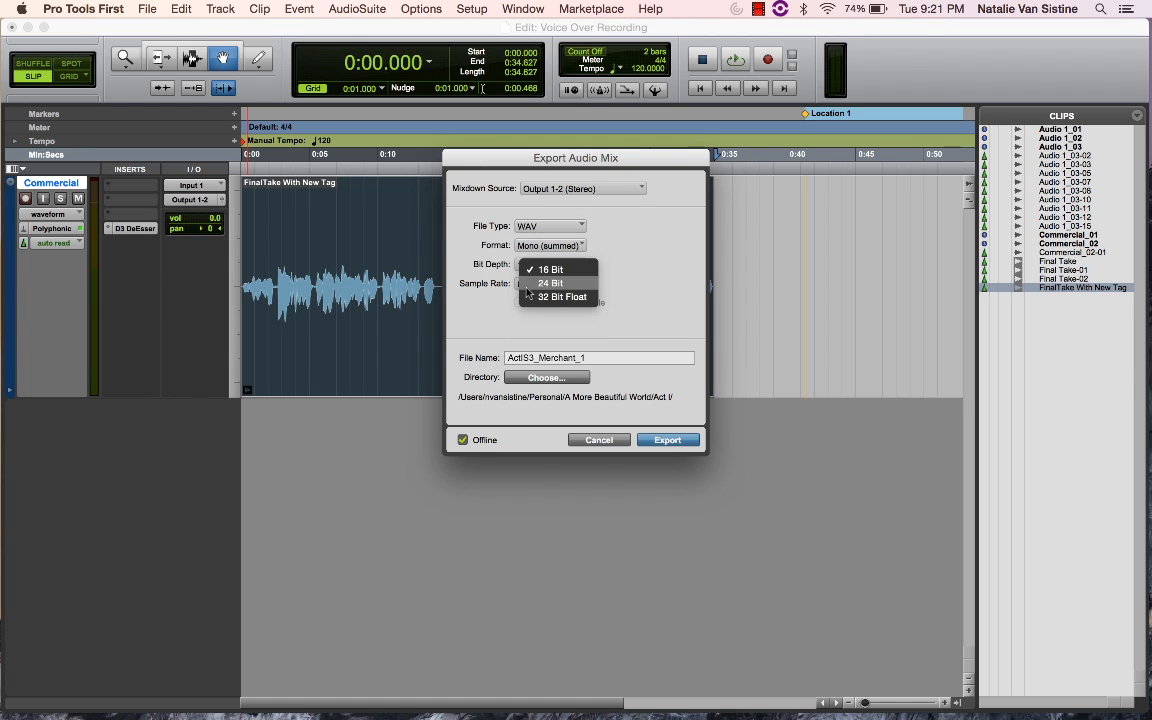
left_click(472, 291)
- Set the export sample rate to 44.1 kHz and keep WAV as the file type
left_click(542, 283)
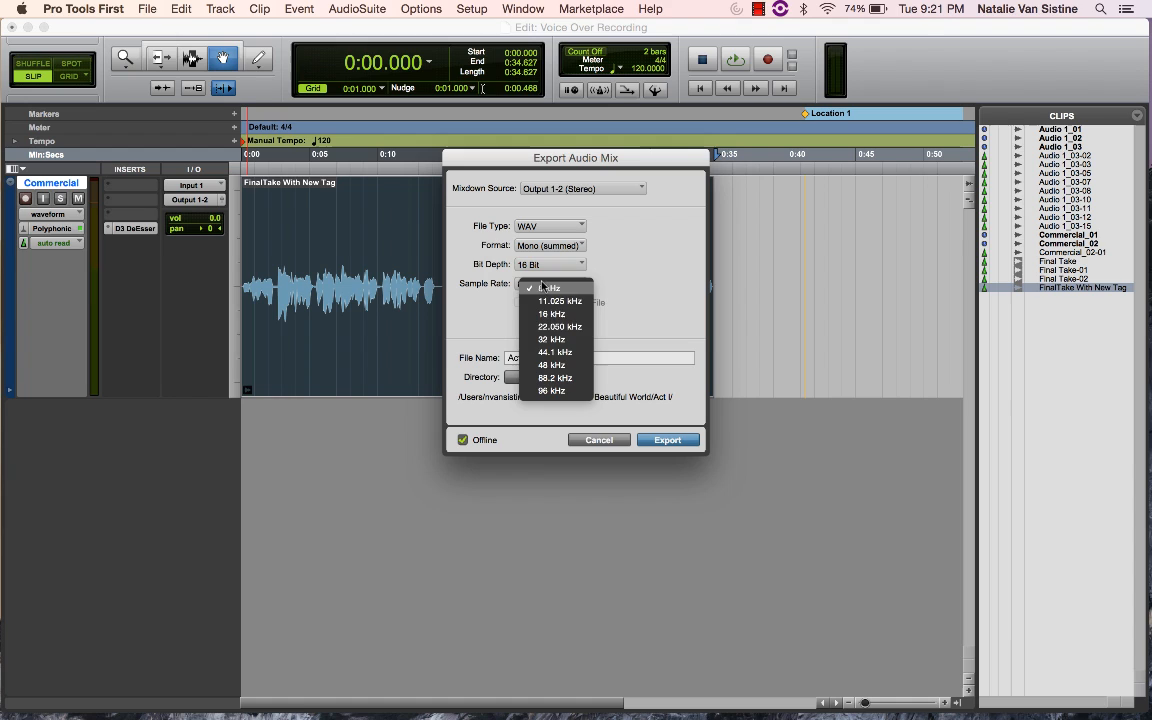
left_click(550, 362)
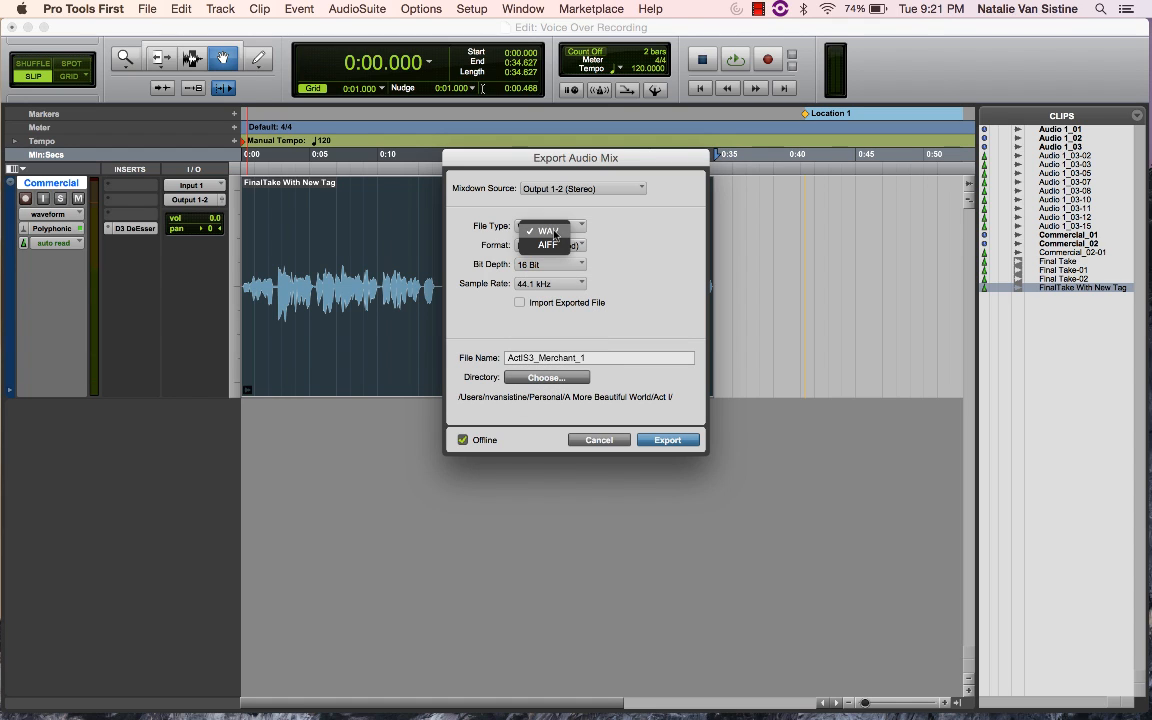
left_click(528, 226)
left_click(629, 246)
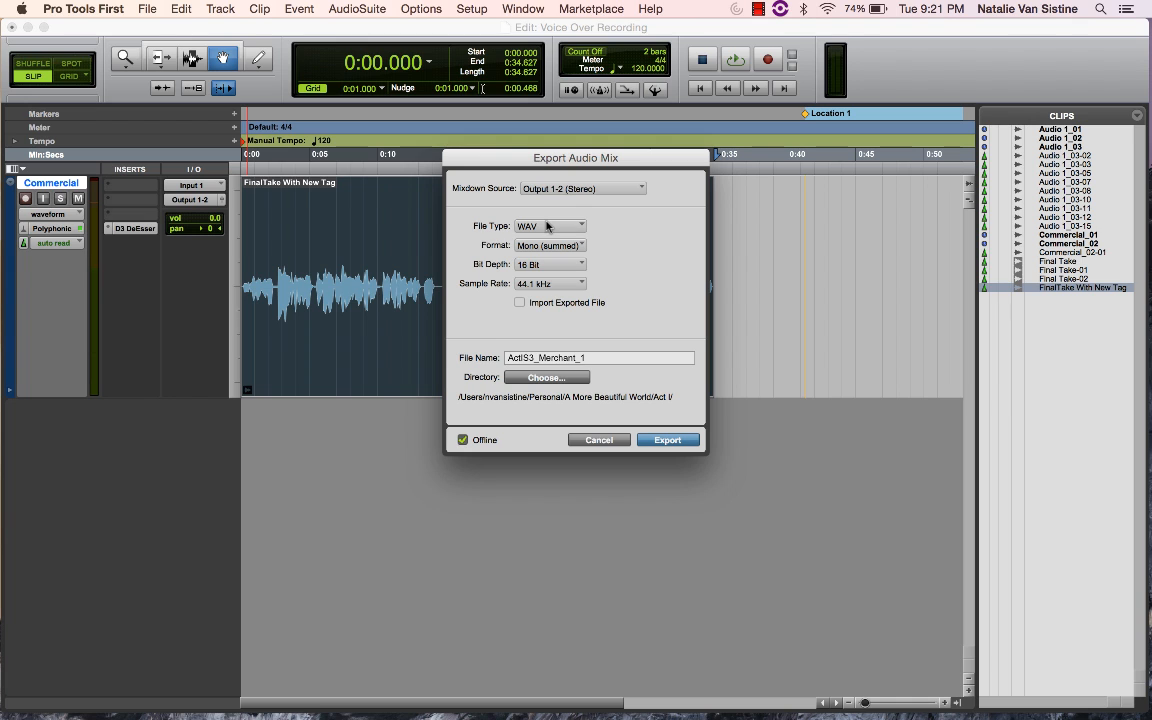
- Browse for the export's destination folder without choosing one, and cancel the audio mix export
left_click(546, 377)
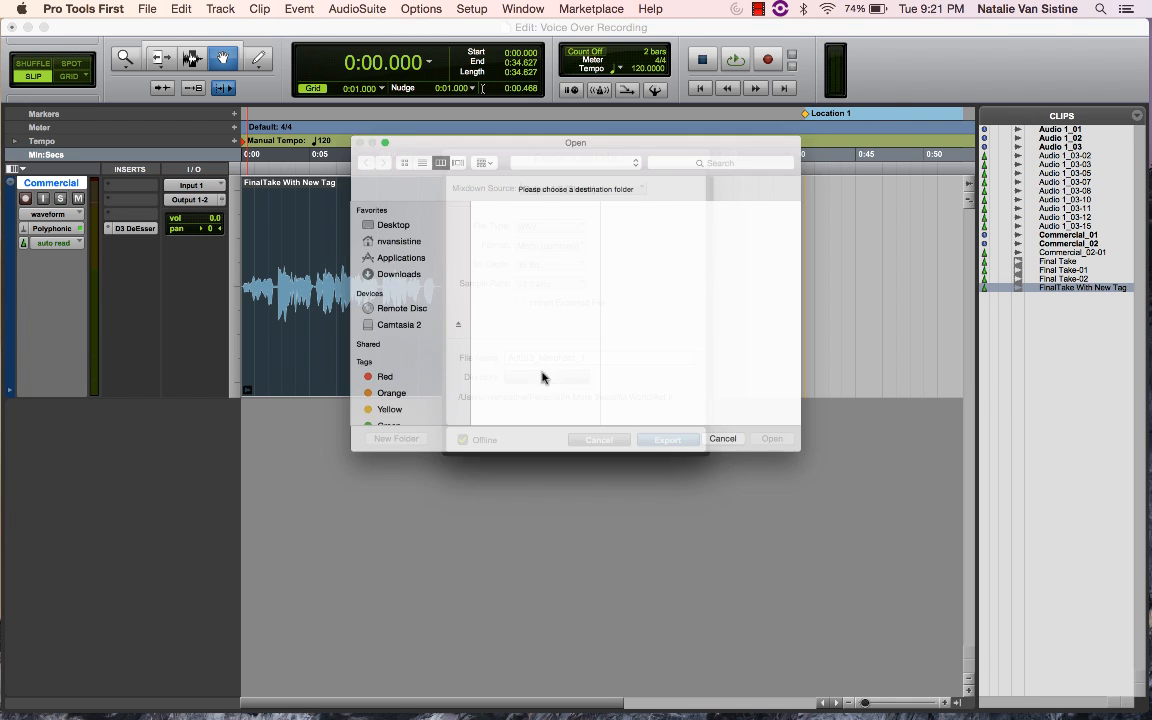
left_click(463, 327)
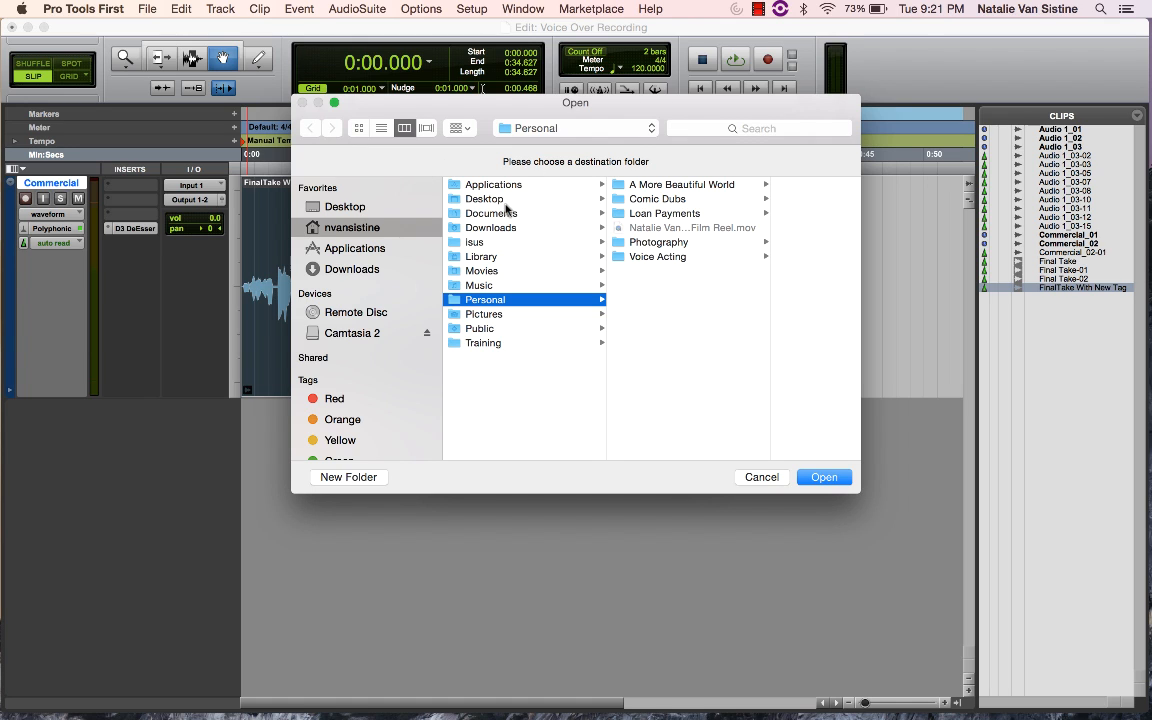
left_click(746, 477)
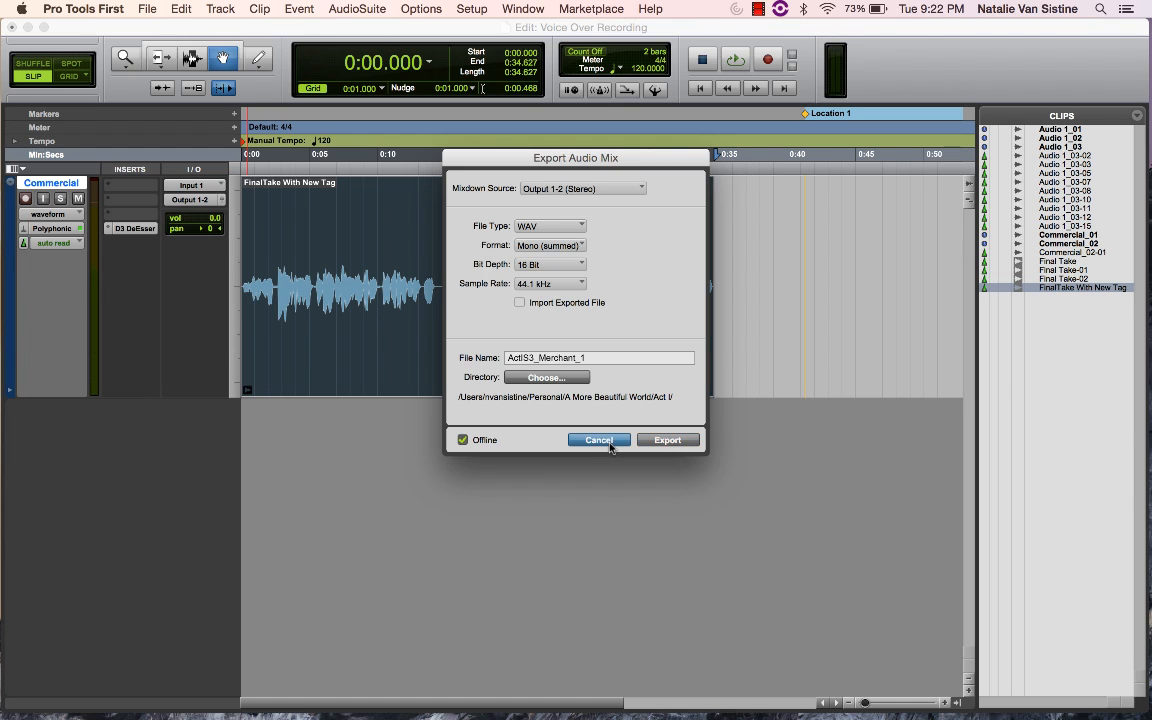
left_click(610, 445)
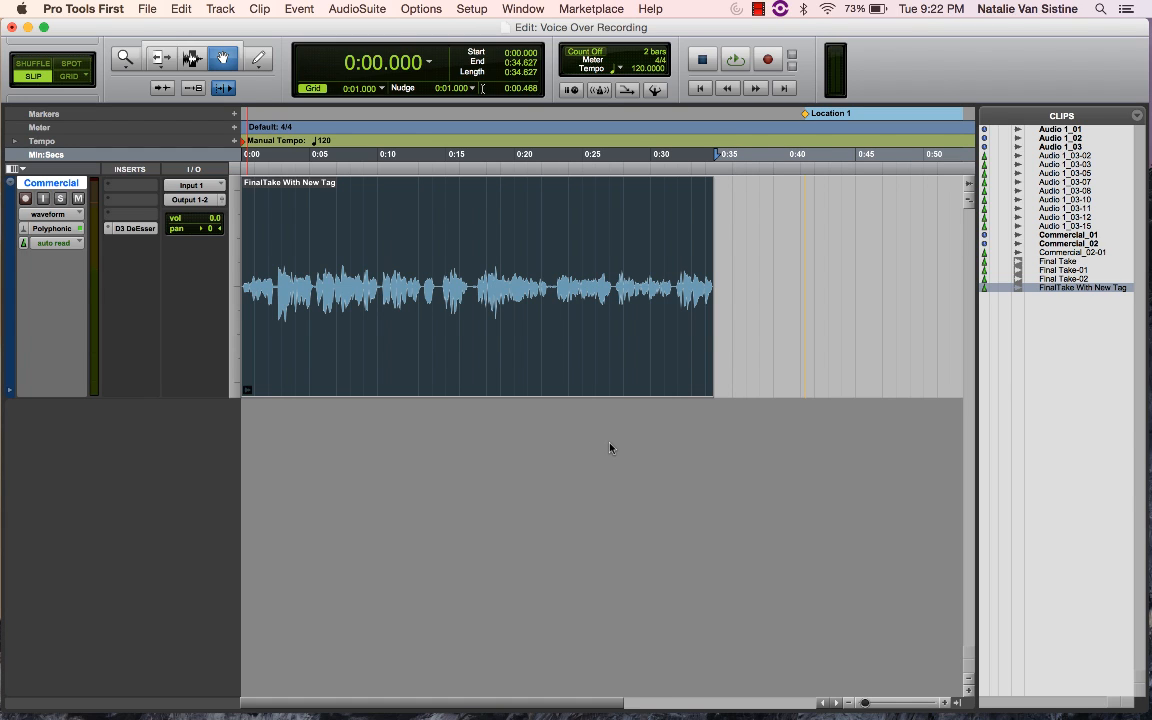